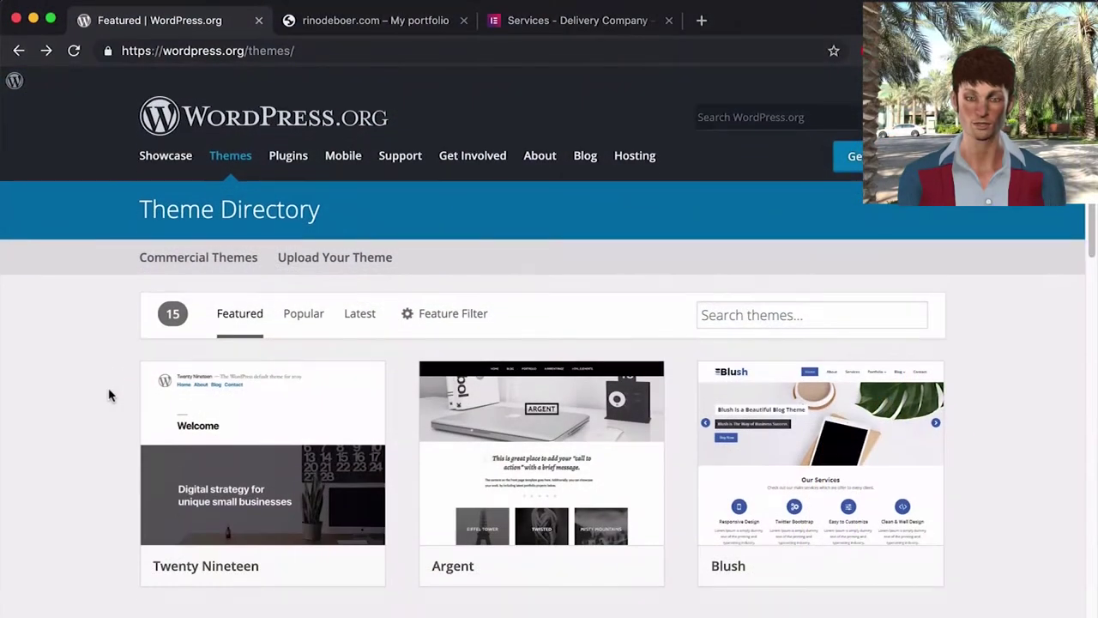
# - Scroll the themes page, then browse the rinodeboer.com portfolio site
pyautogui.scroll(-3, 110, 394)
pyautogui.scroll(-3, 110, 394)
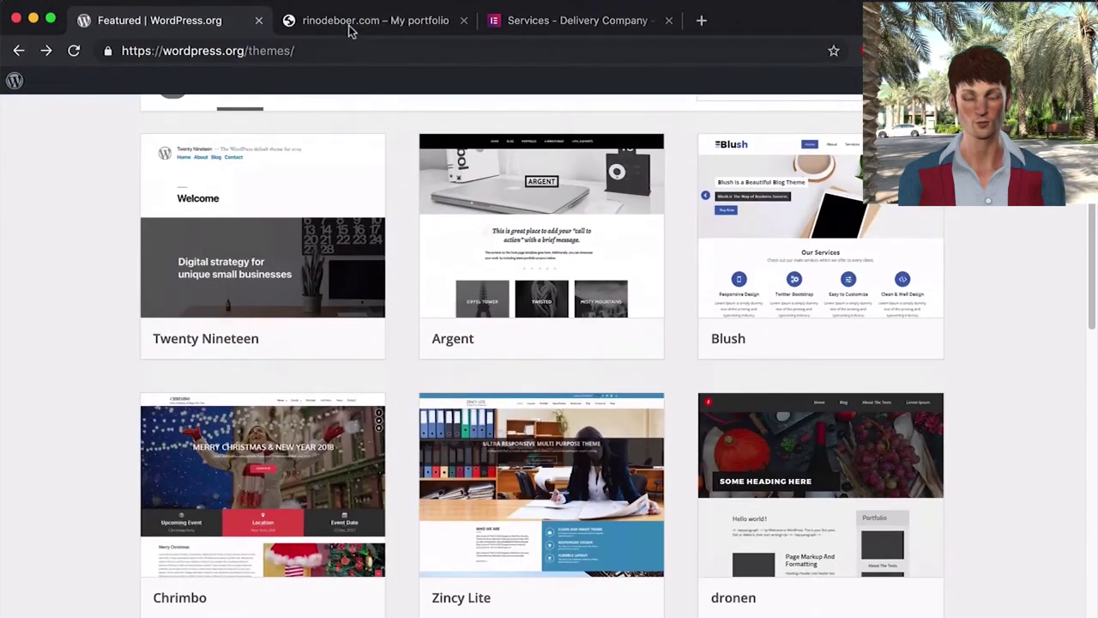
pyautogui.click(350, 26)
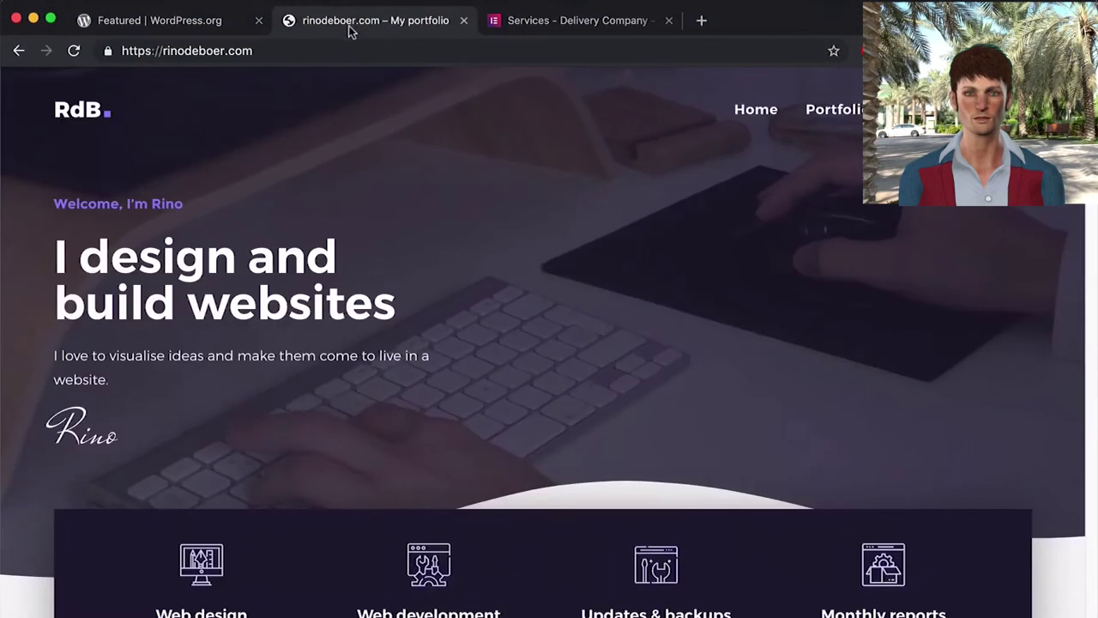
pyautogui.scroll(-5, 723, 405)
pyautogui.scroll(-3, 723, 408)
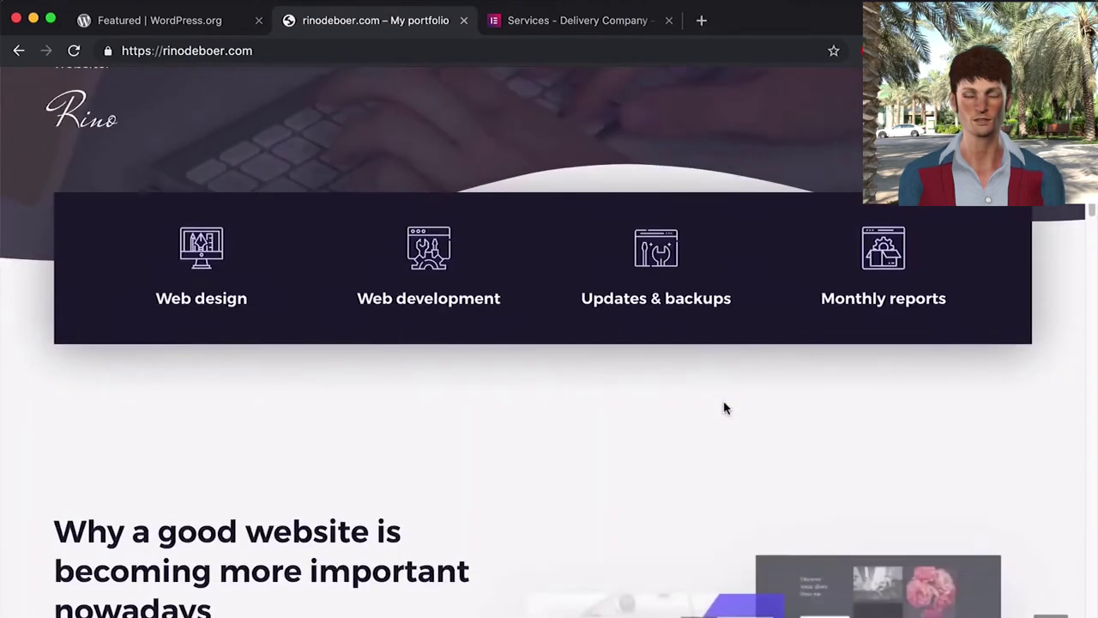
# - Browse the Delivery Company site, siteground.com and the Living With Pixels links page
pyautogui.click(549, 26)
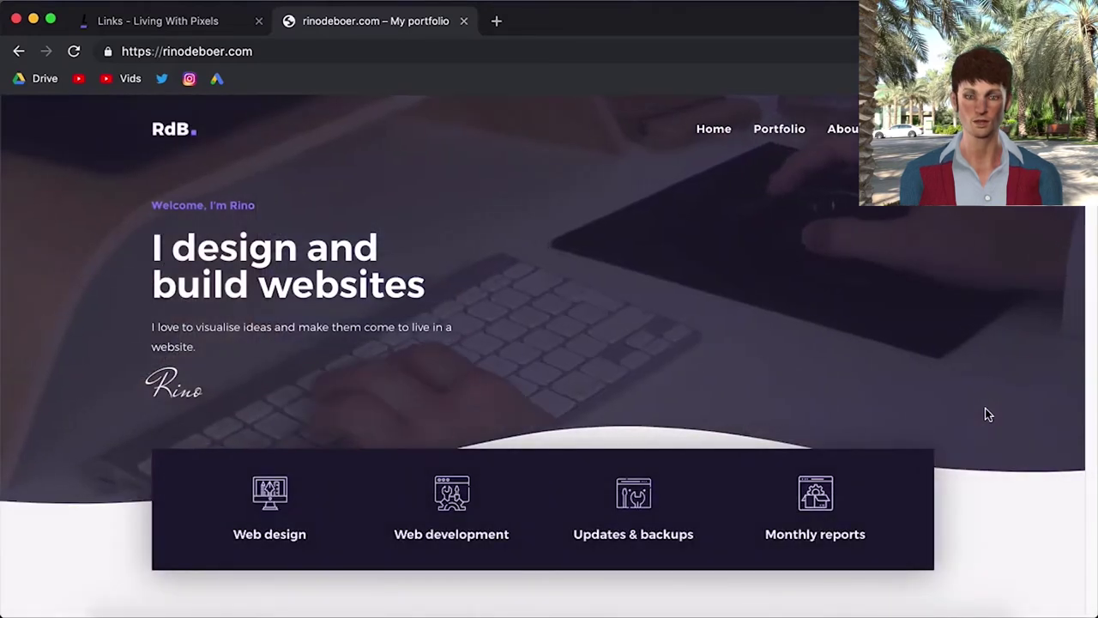
pyautogui.scroll(-5, 985, 414)
pyautogui.scroll(-5, 985, 412)
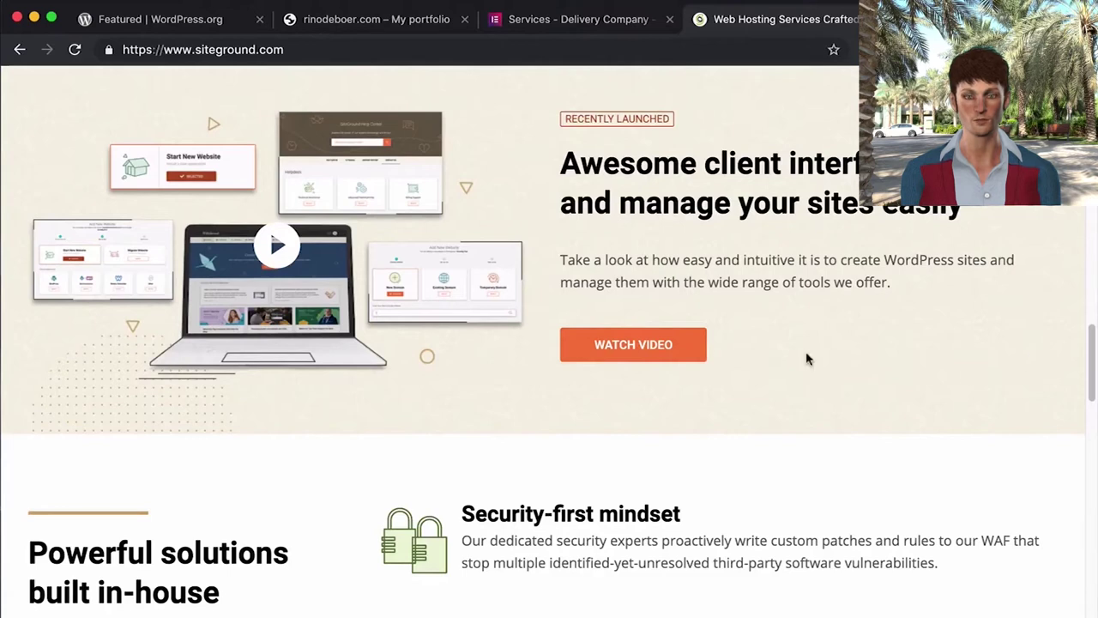
pyautogui.scroll(-4, 719, 409)
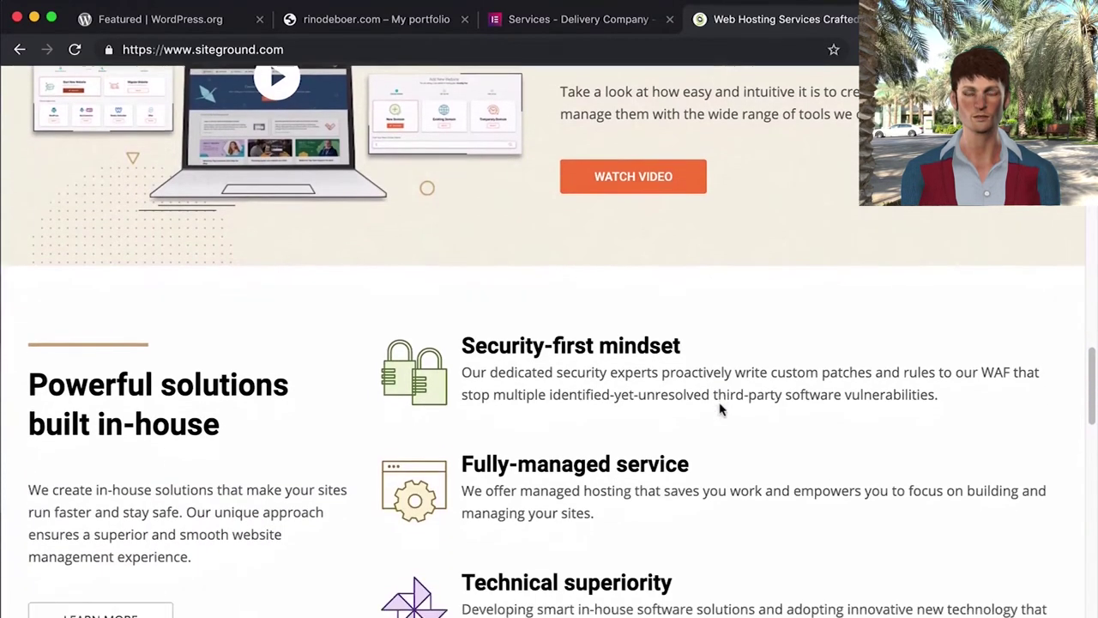
pyautogui.scroll(-1, 719, 409)
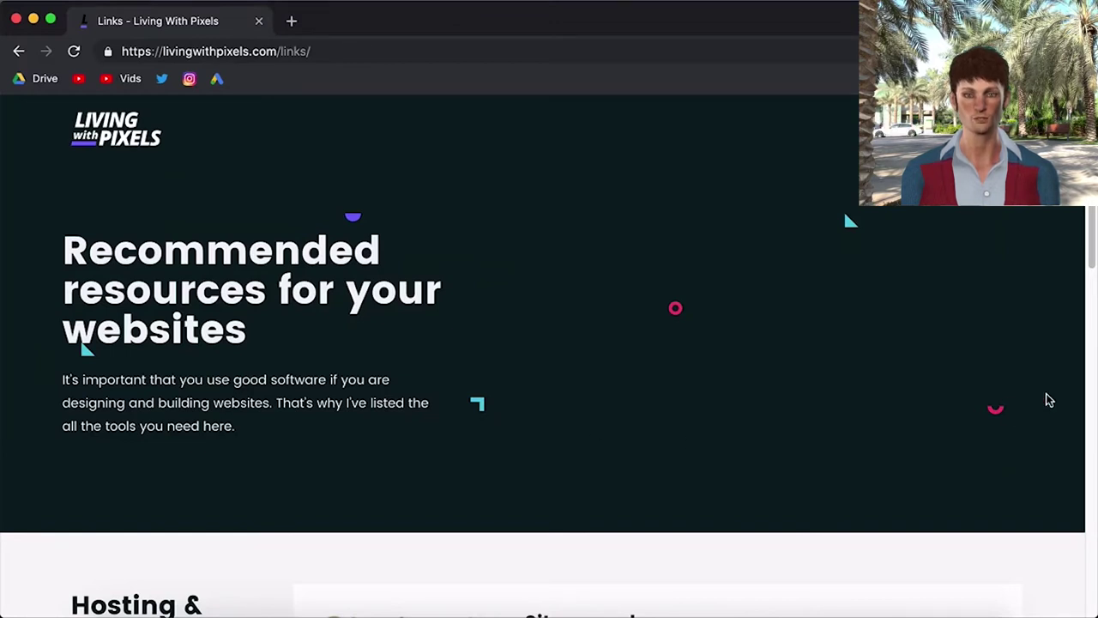
# - Follow the Siteground listing to SiteGround's Web, WordPress, WooCommerce and Cloud hosting cards
pyautogui.scroll(-5, 1046, 394)
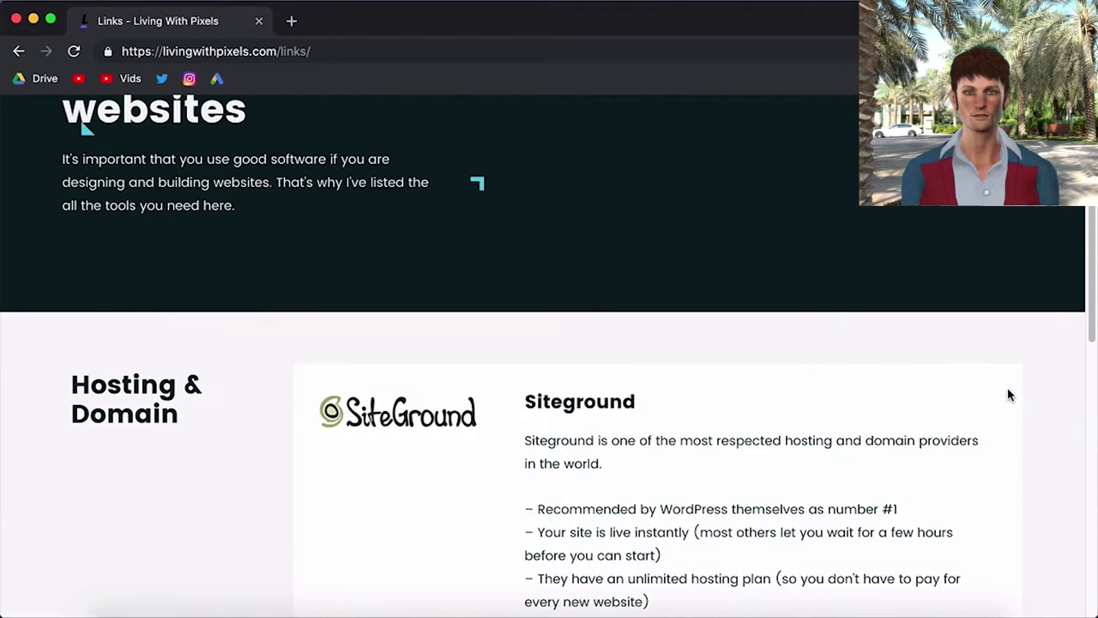
pyautogui.scroll(-4, 1007, 393)
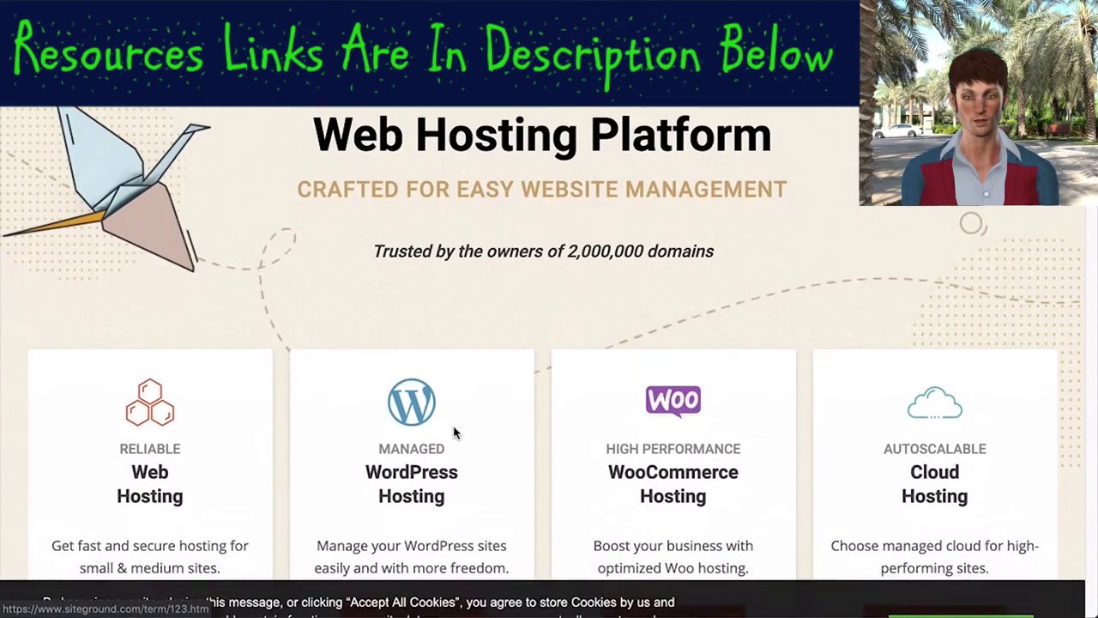
pyautogui.scroll(-2, 455, 433)
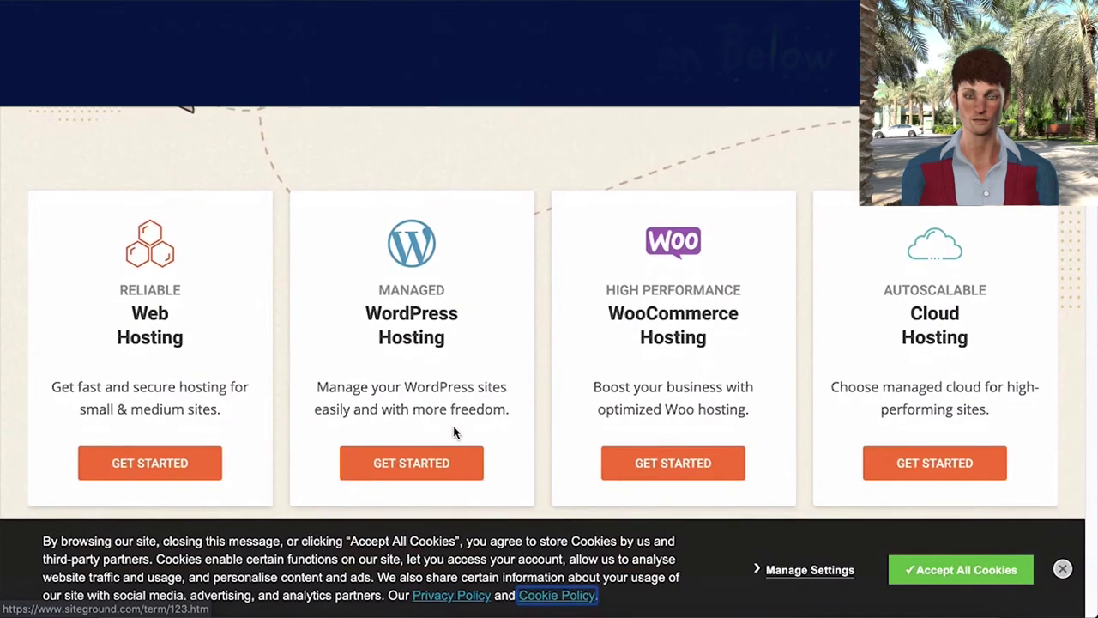
# - Open Managed WordPress Hosting, accept cookies and zoom to 90% to show all three plan prices
pyautogui.click(417, 464)
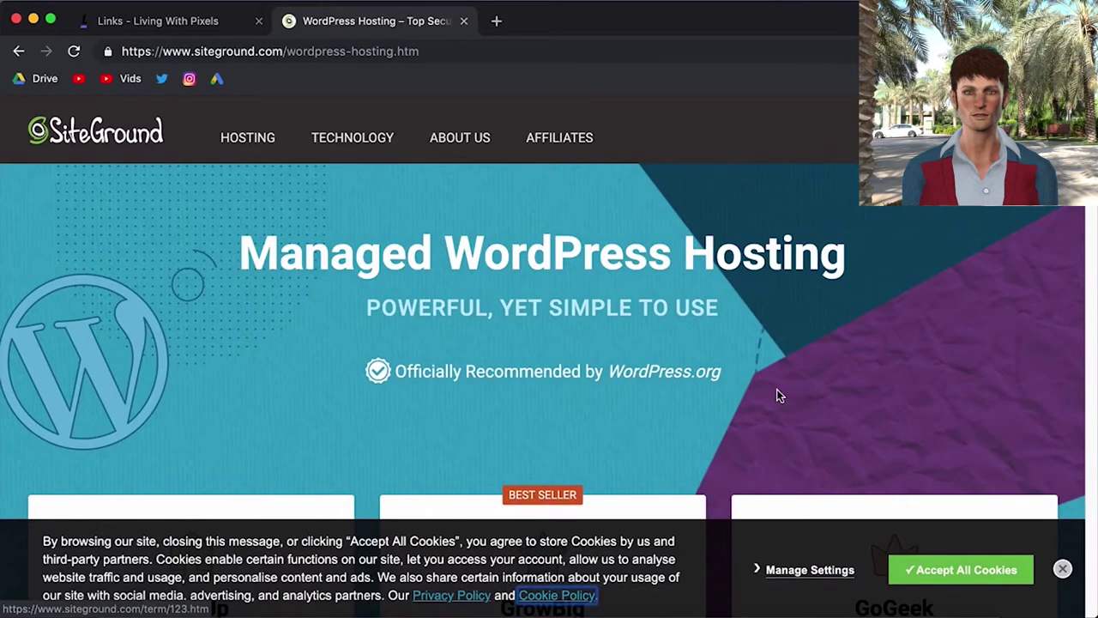
pyautogui.click(987, 573)
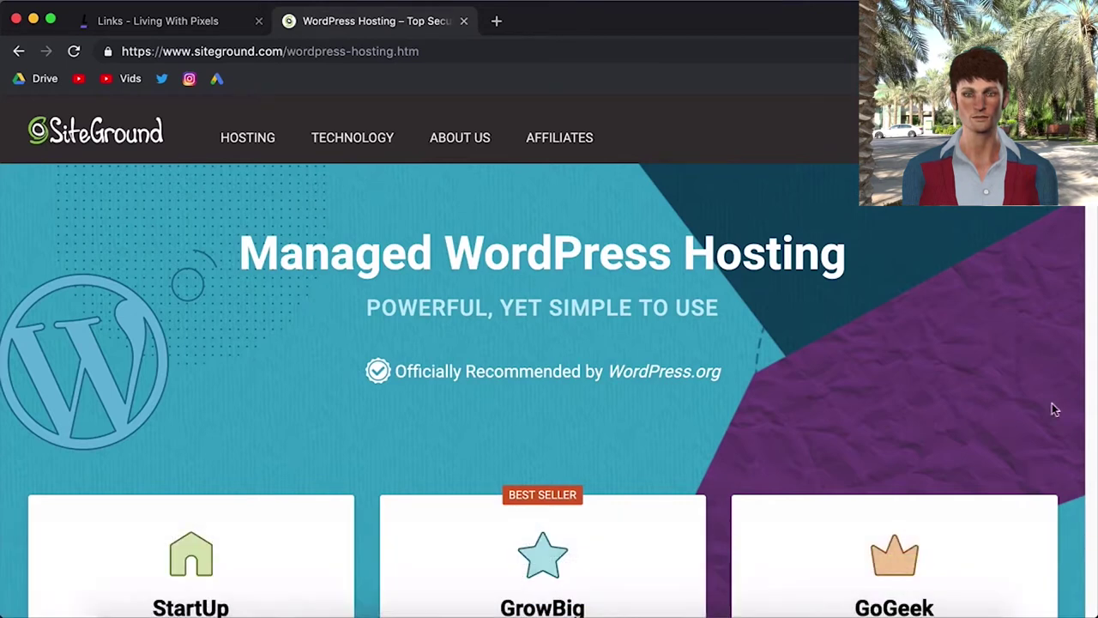
pyautogui.scroll(-5, 1053, 404)
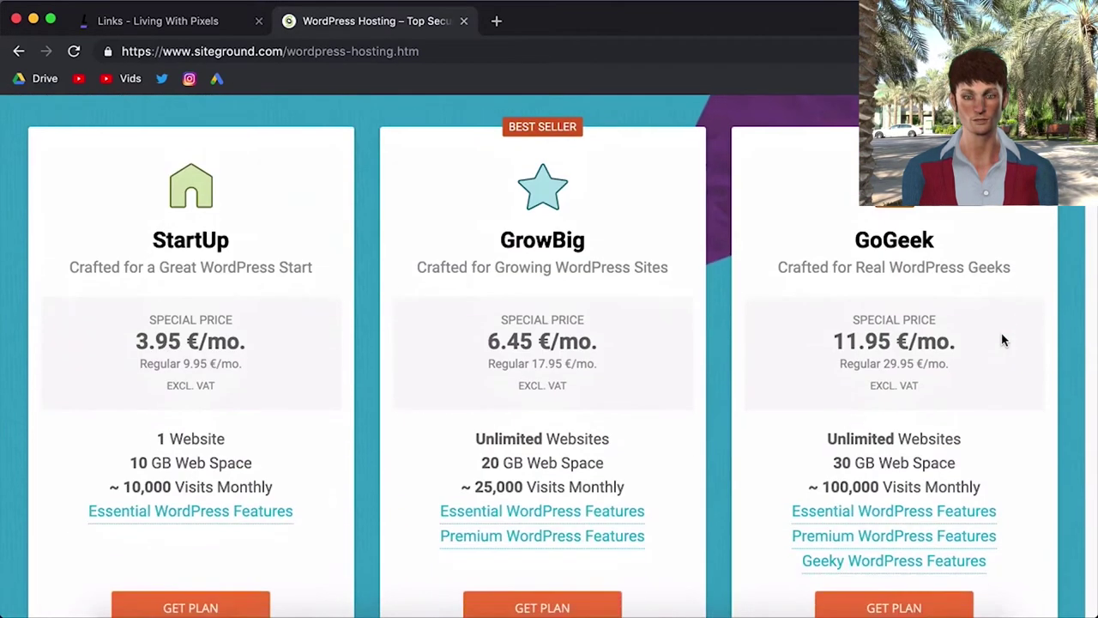
pyautogui.press('super+minus')
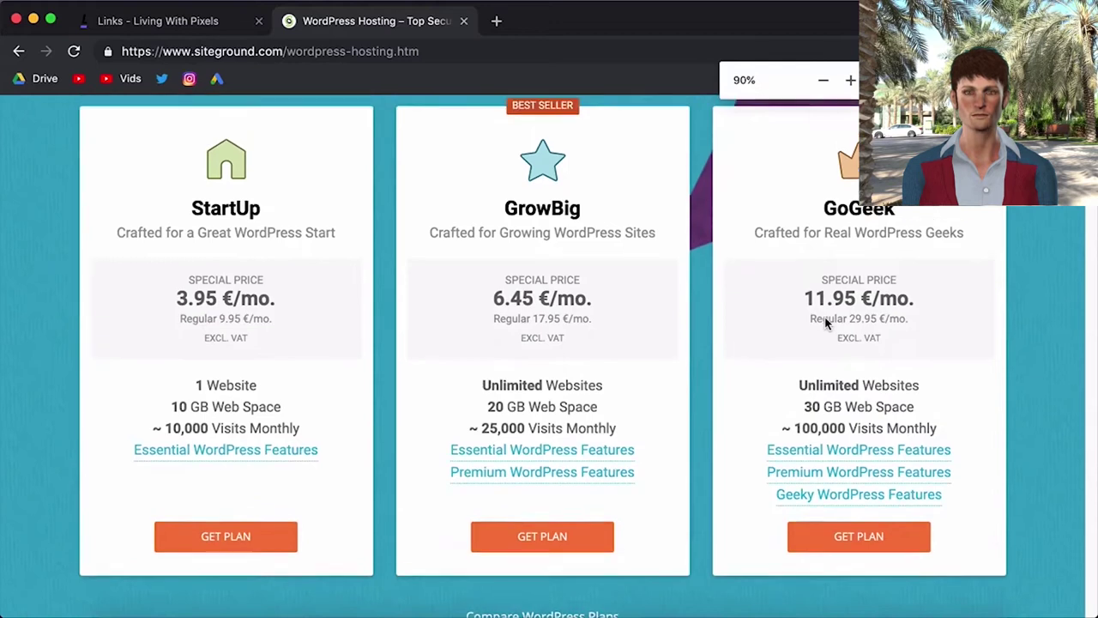
pyautogui.scroll(1, 41, 271)
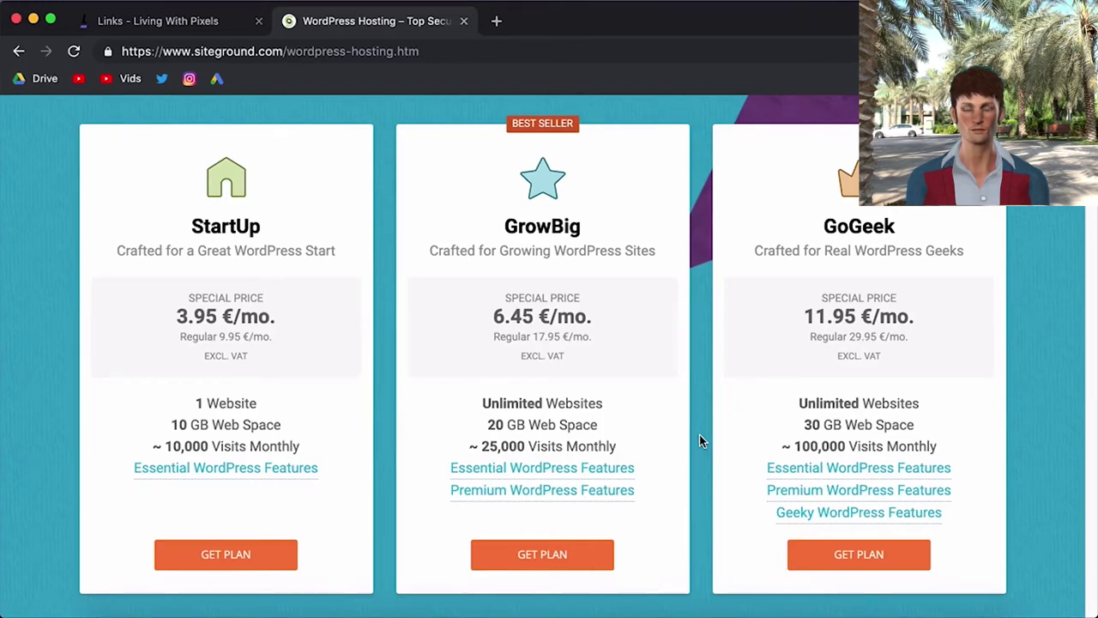
# - Scroll the homepage to the 24/7 Expert Hosting Support section
pyautogui.scroll(3, 699, 439)
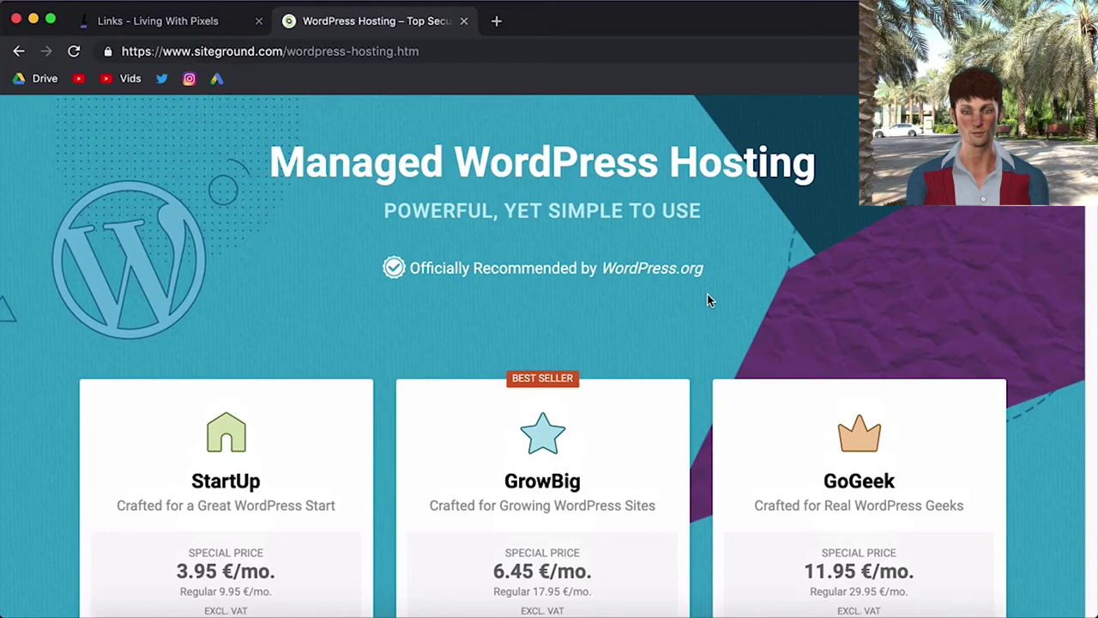
pyautogui.scroll(-5, 707, 294)
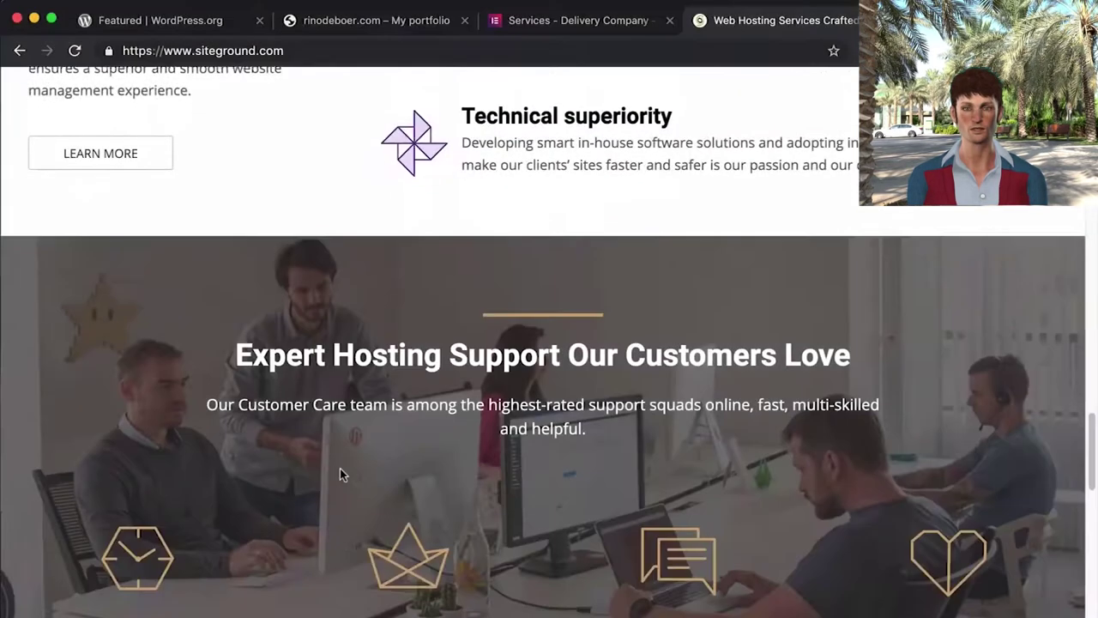
pyautogui.scroll(-3, 340, 468)
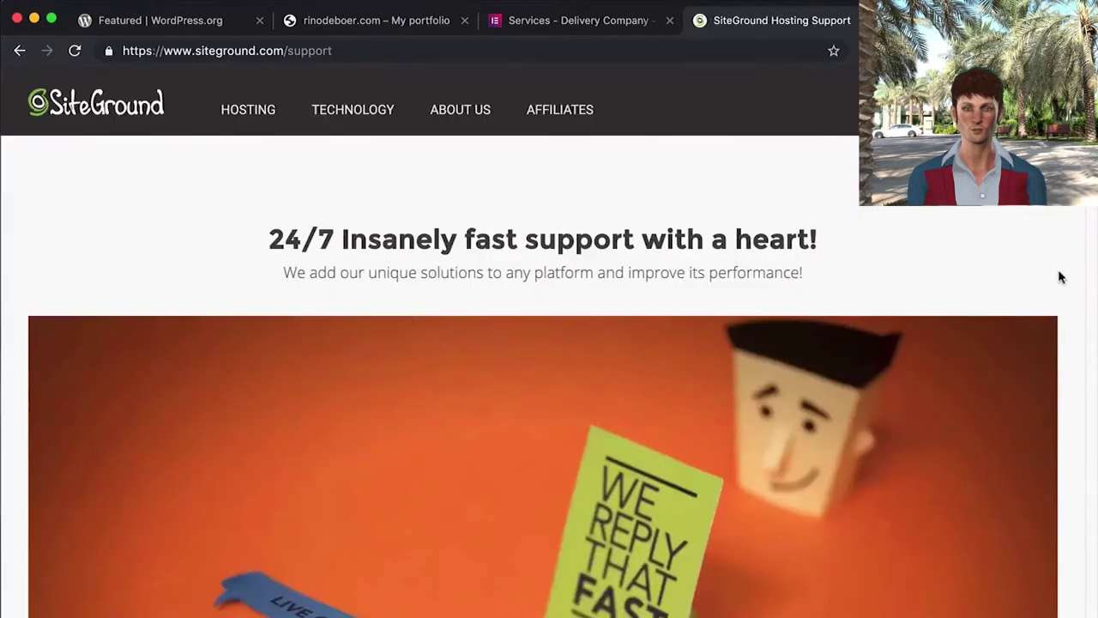
# - Scroll through the SiteGround Support page
pyautogui.scroll(-5, 1059, 275)
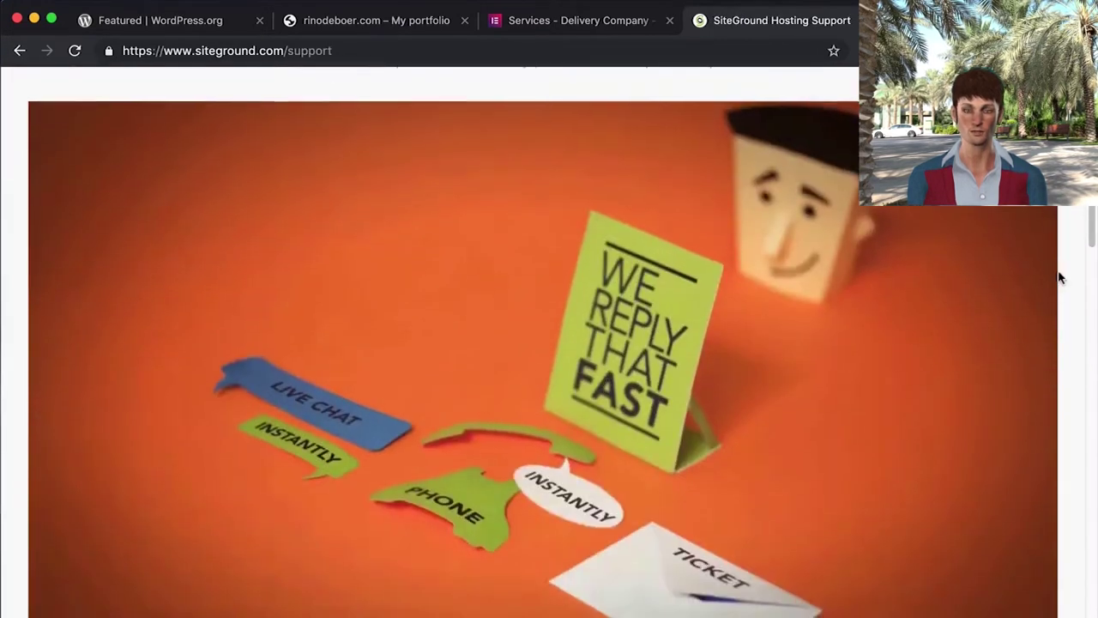
pyautogui.scroll(-5, 1067, 289)
pyautogui.scroll(-4, 1069, 290)
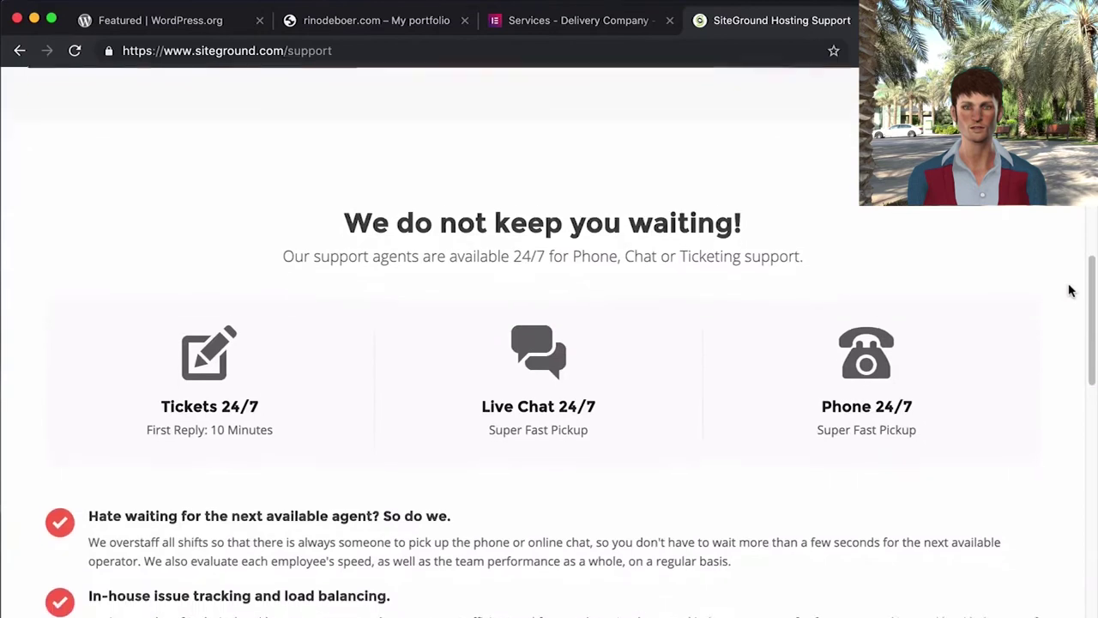
pyautogui.scroll(-1, 1069, 290)
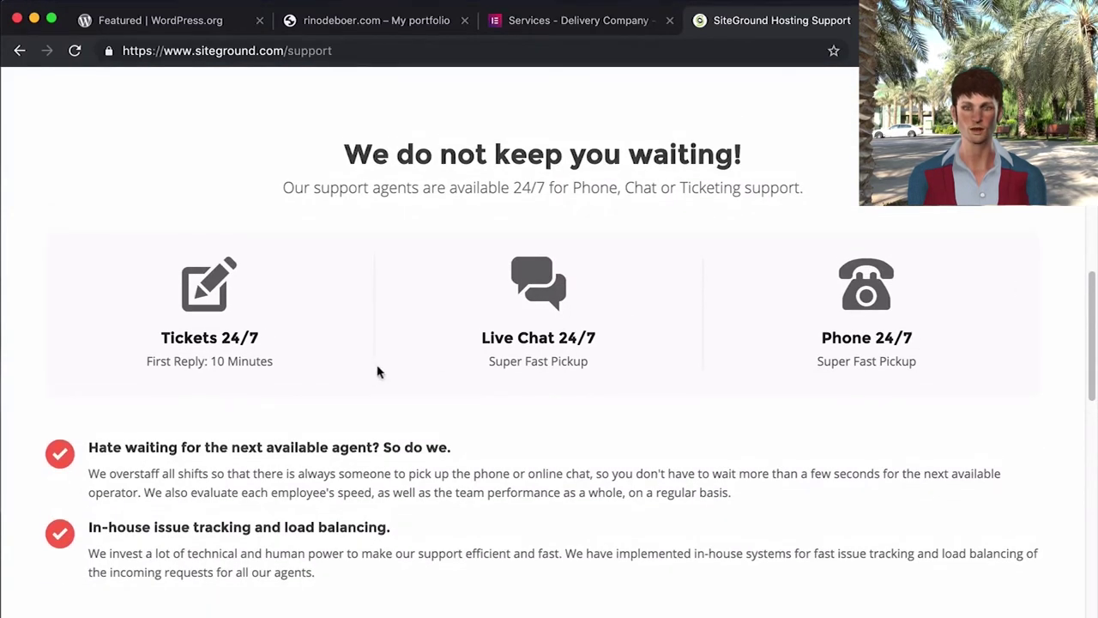
pyautogui.scroll(-1, 21, 309)
pyautogui.scroll(-6, 21, 309)
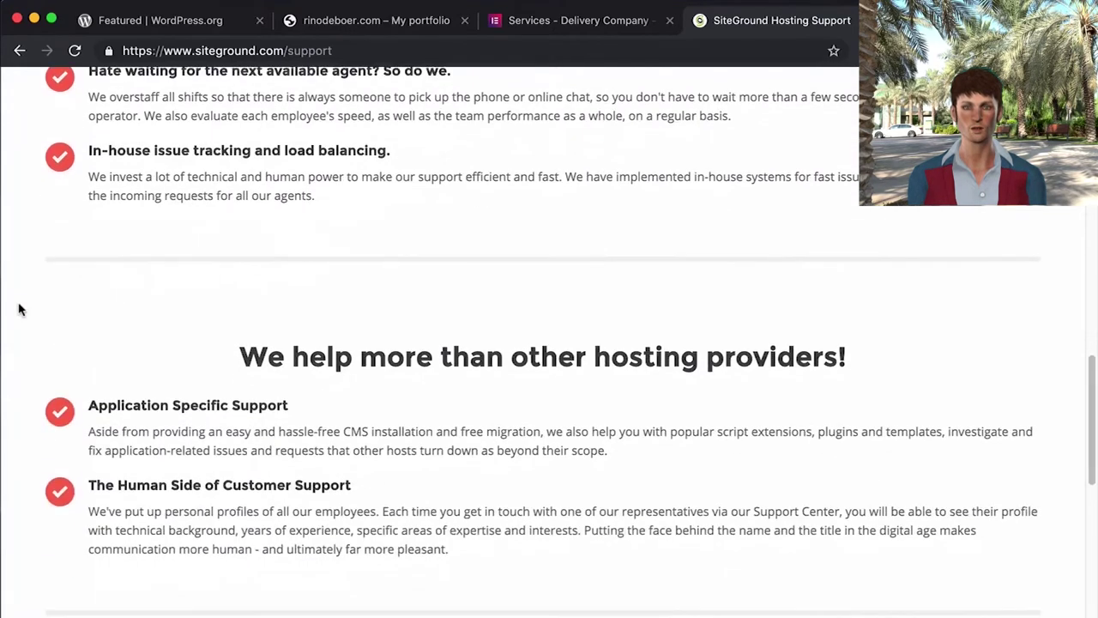
pyautogui.scroll(-4, 21, 309)
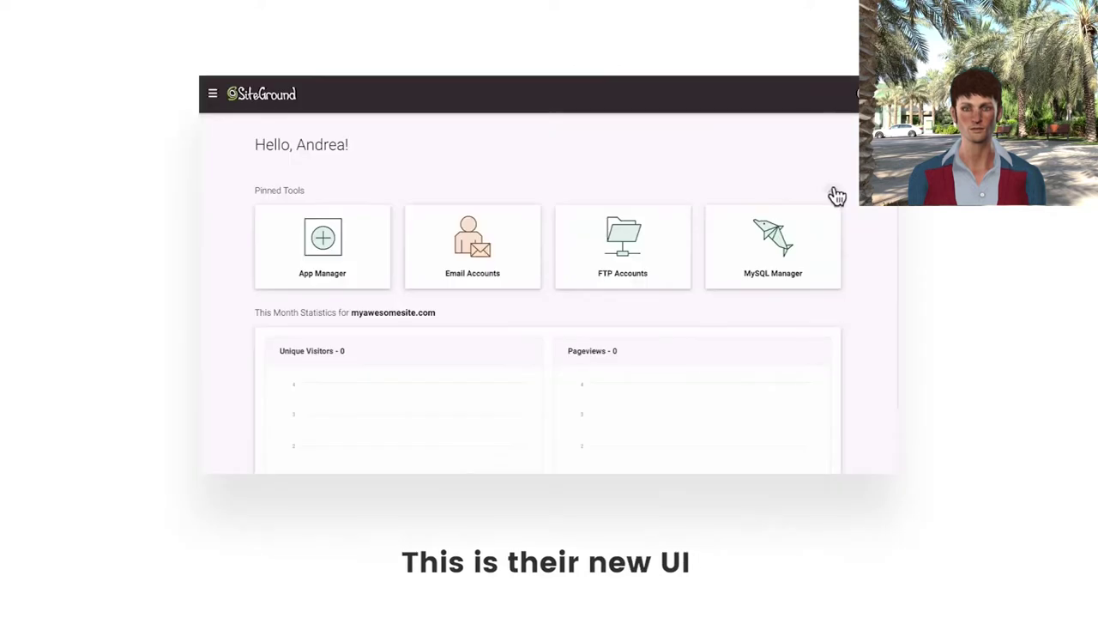
# - Unpin Backups, Staging Copies, WordPress Autoupdate and SuperCacher from the pinned site tools
pyautogui.click(831, 193)
pyautogui.scroll(-5, 837, 198)
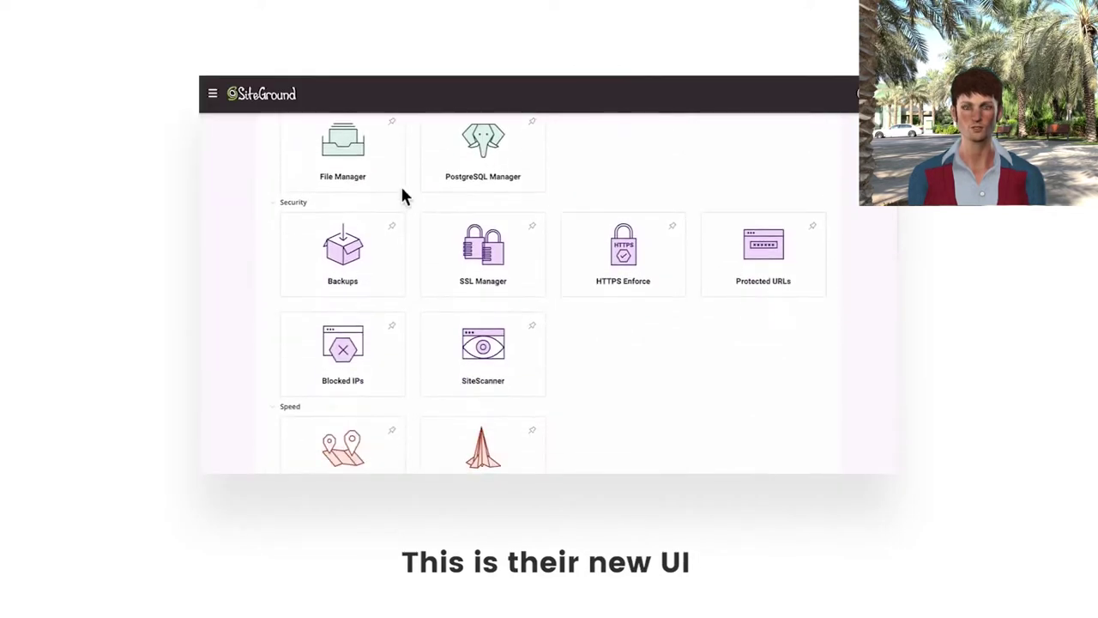
pyautogui.click(392, 226)
pyautogui.scroll(-3, 394, 233)
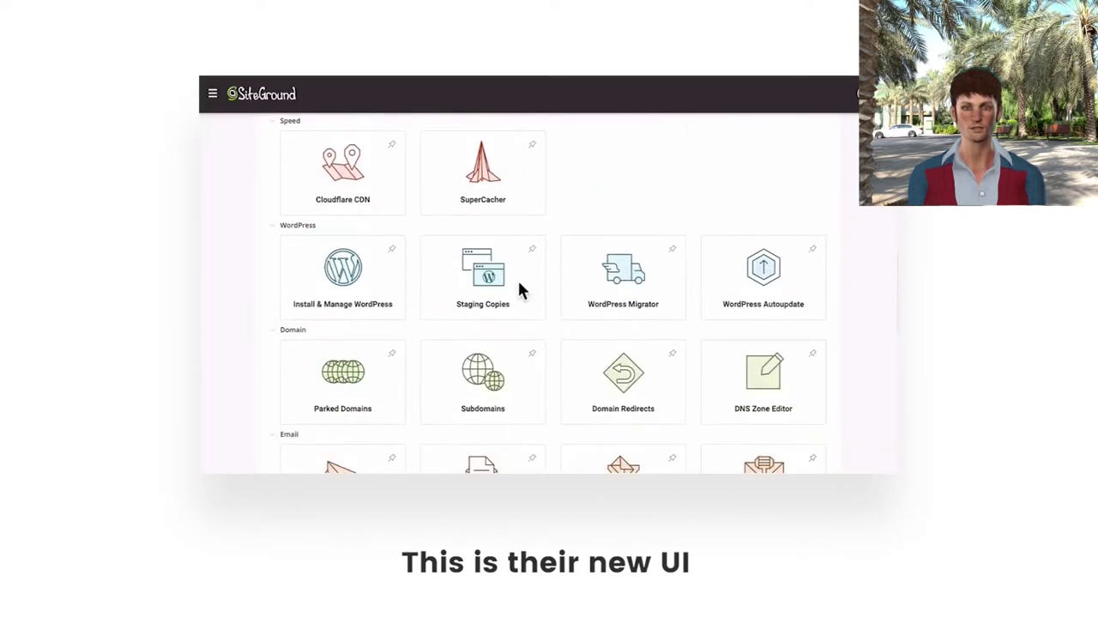
pyautogui.click(532, 248)
pyautogui.click(672, 250)
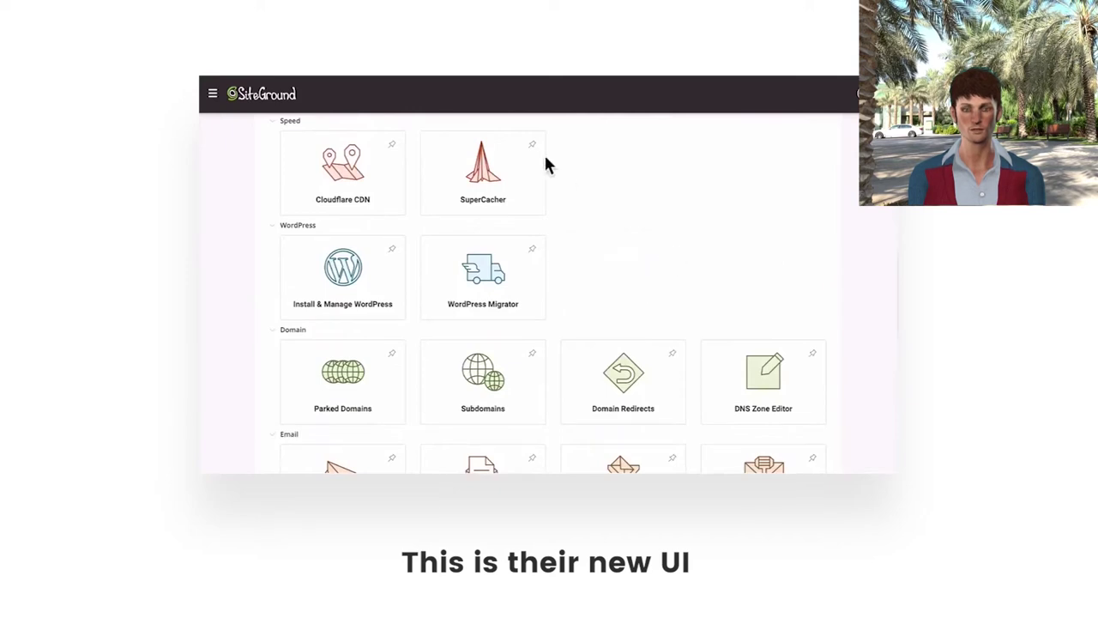
pyautogui.click(532, 145)
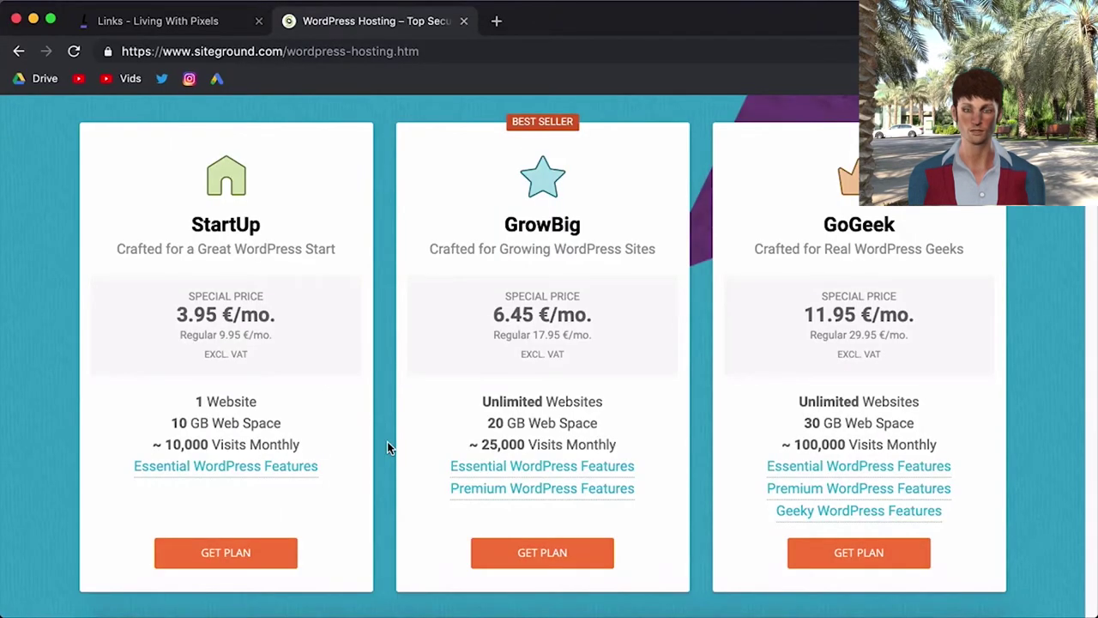
# - Choose the StartUp plan to begin the hosting order
pyautogui.scroll(-1, 387, 445)
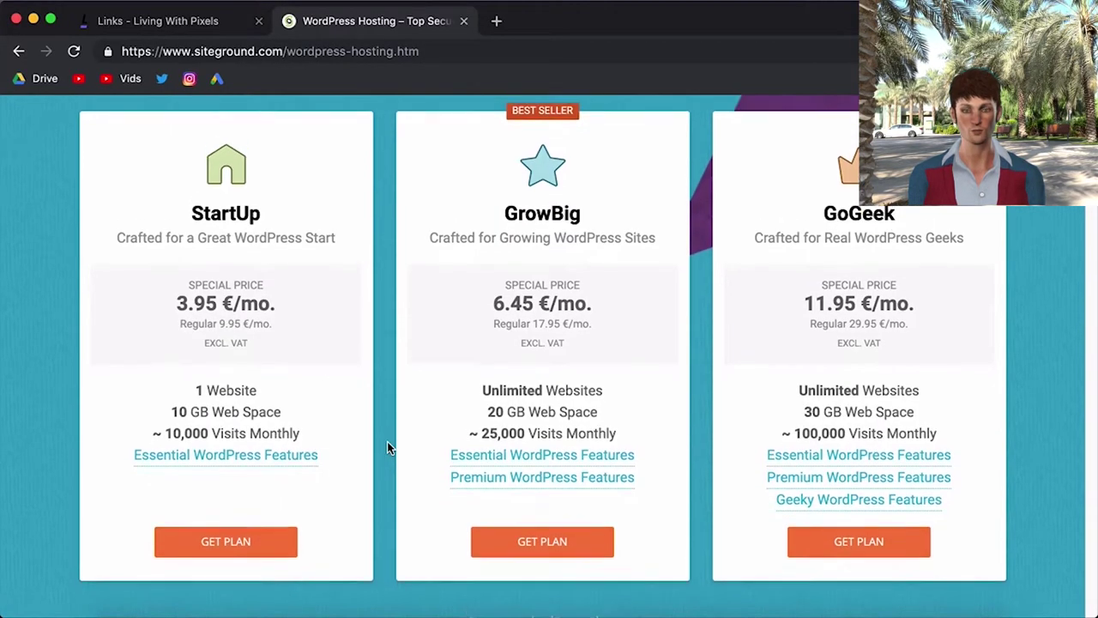
pyautogui.click(225, 554)
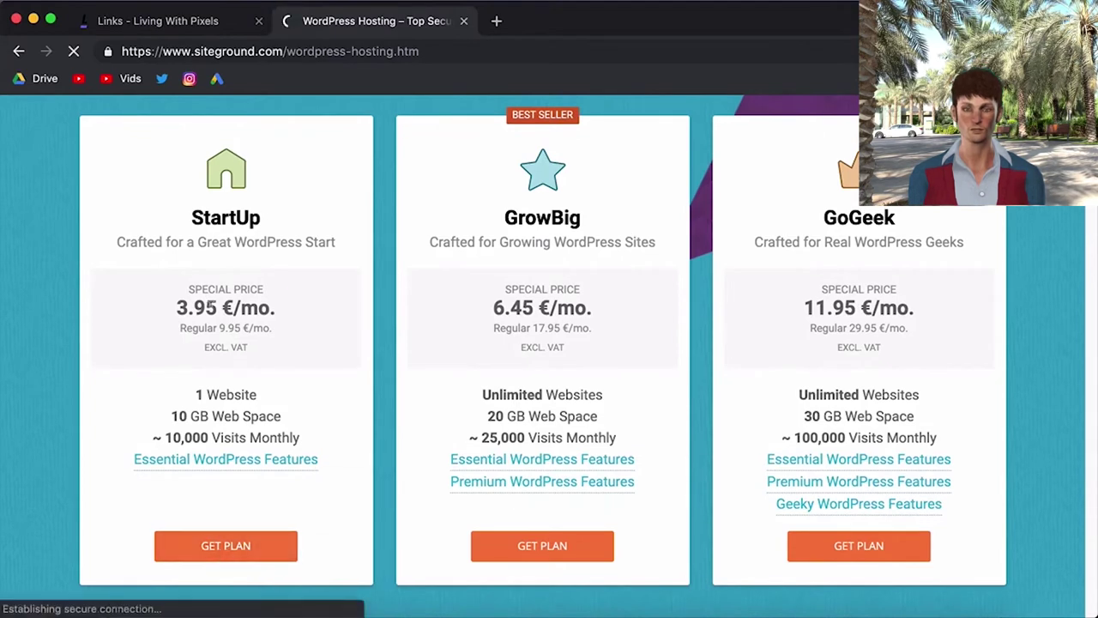
pyautogui.scroll(-1, 914, 385)
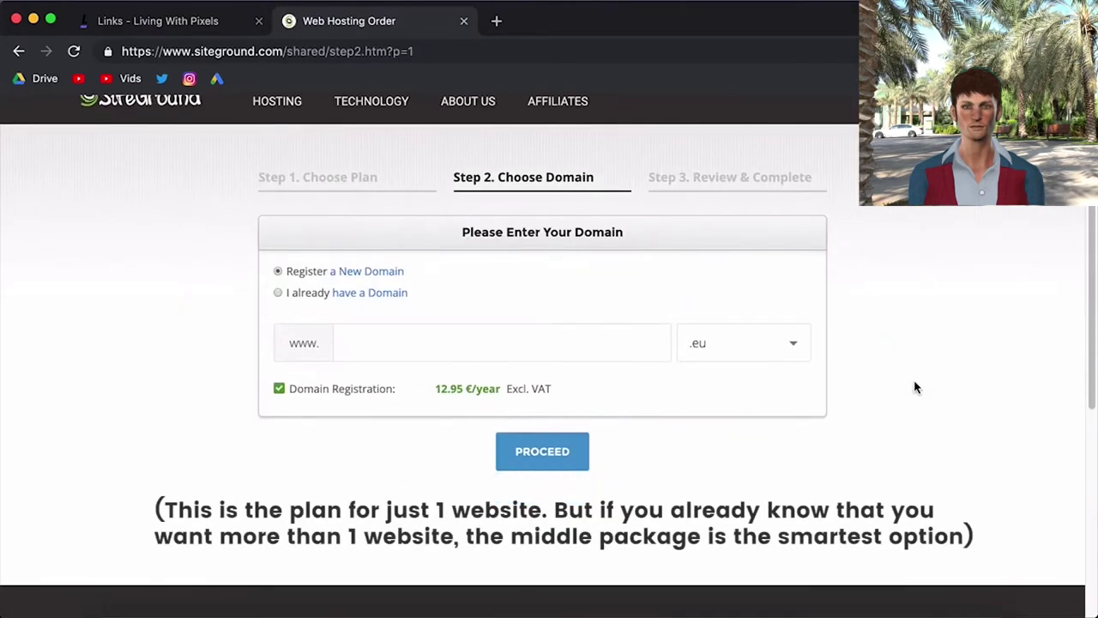
# - Register the new domain rinothefarmer with the .com extension and proceed
pyautogui.click(501, 324)
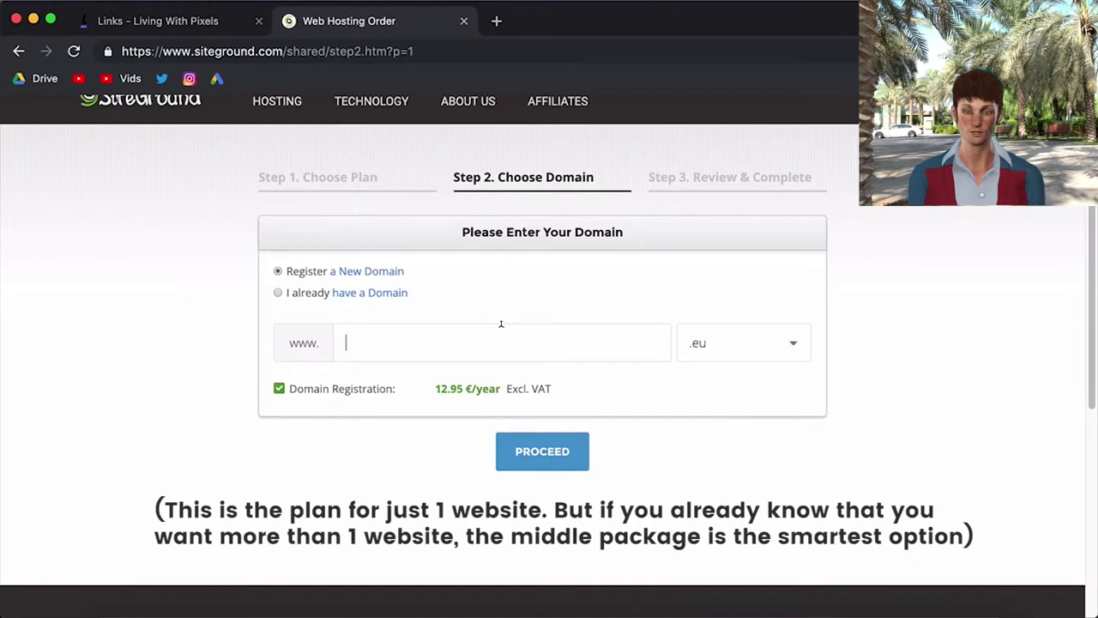
pyautogui.write('rimodeboer')
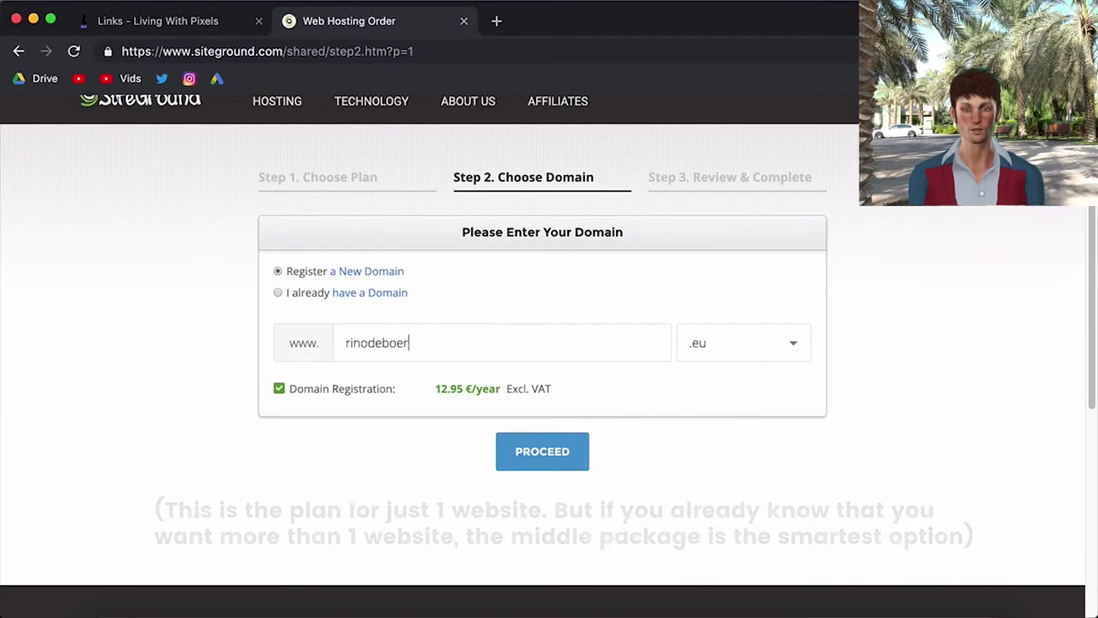
pyautogui.press('super+a')
pyautogui.write('rinothe')
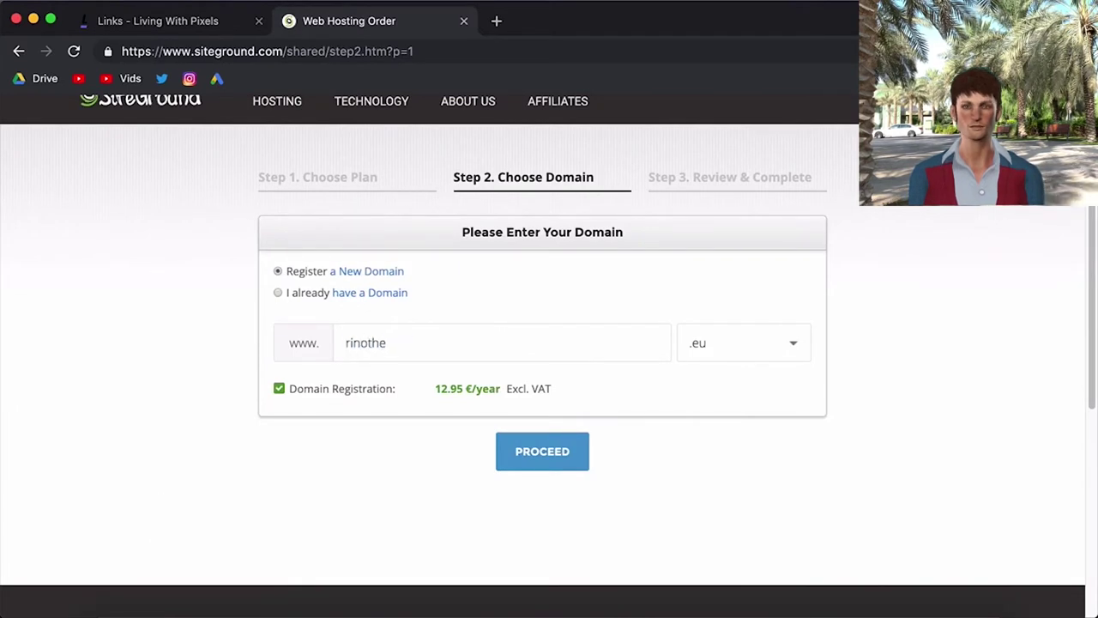
pyautogui.write('farmer')
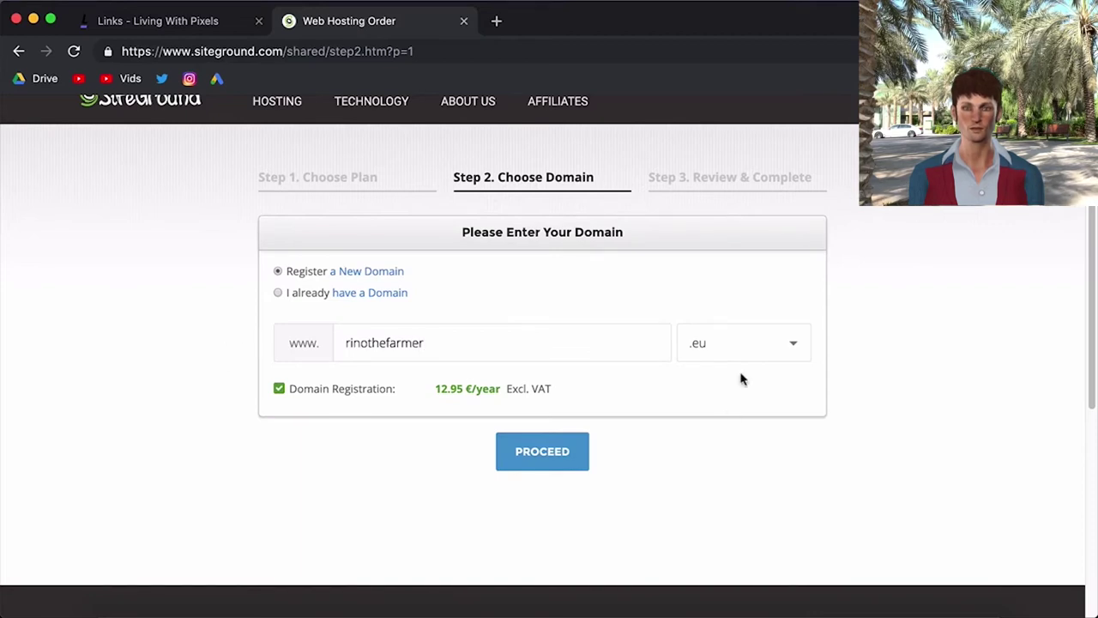
pyautogui.click(752, 337)
pyautogui.click(341, 473)
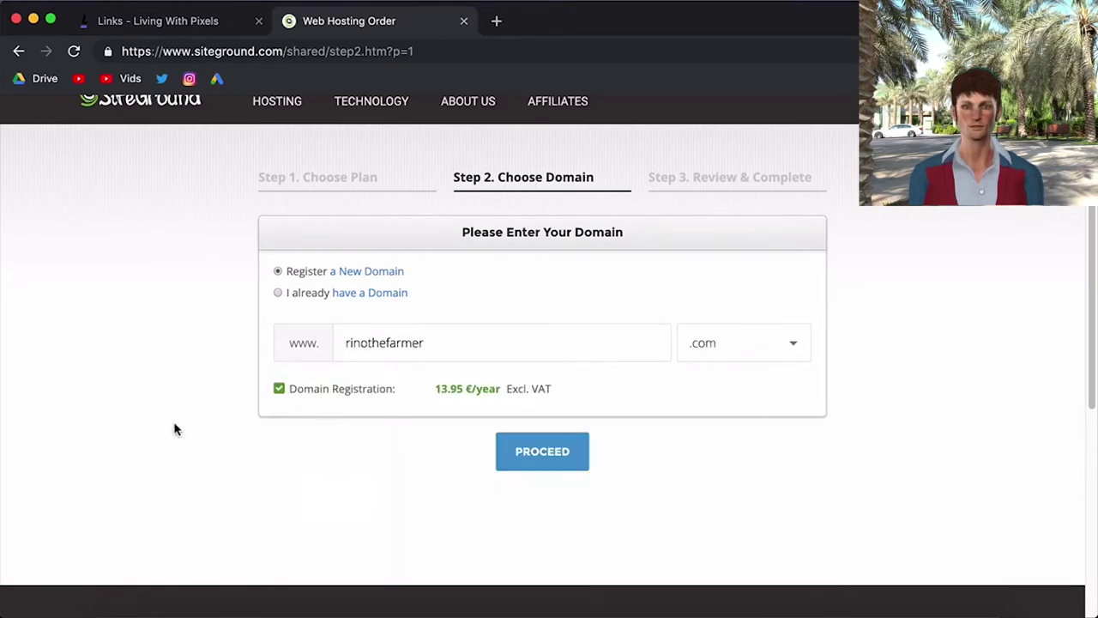
pyautogui.click(554, 459)
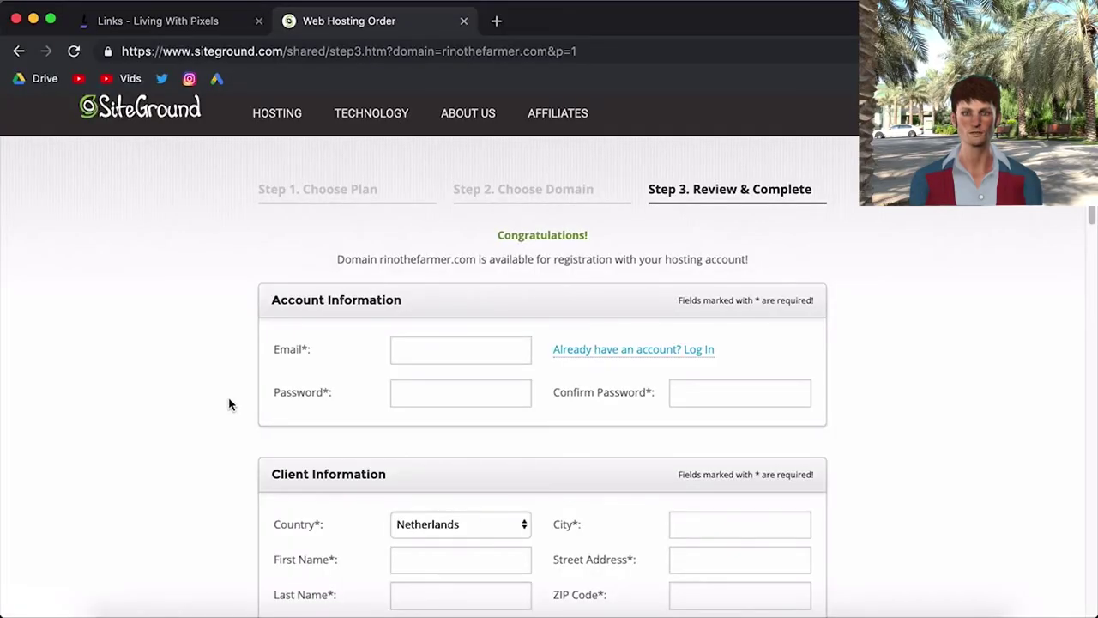
# - Fill in the account e-mail address in the order form
pyautogui.scroll(-3, 229, 402)
pyautogui.scroll(-3, 229, 402)
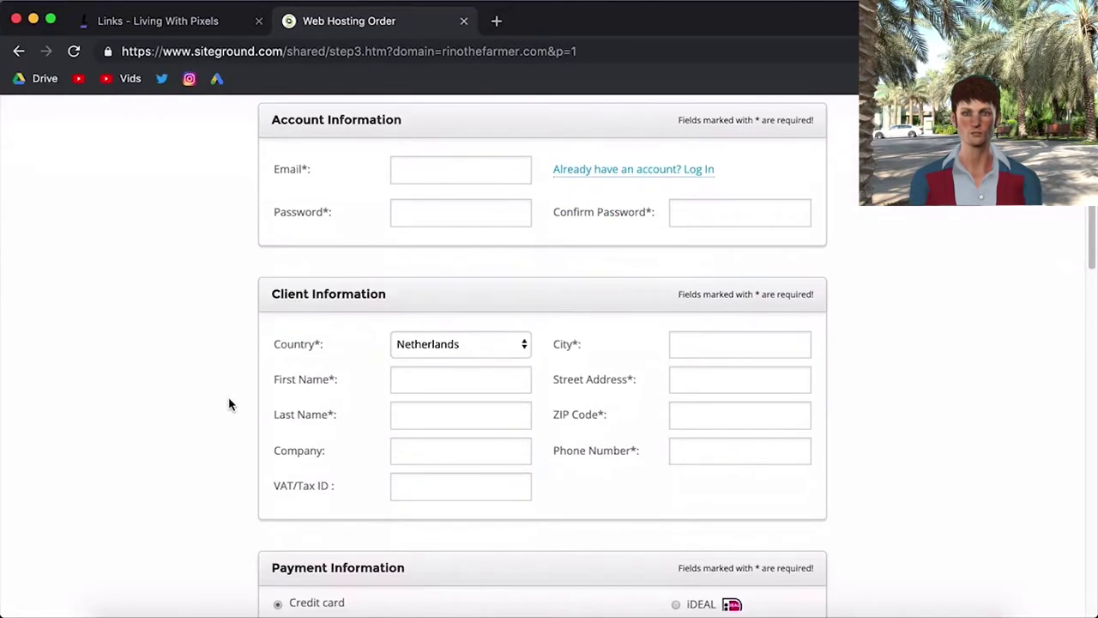
pyautogui.click(434, 164)
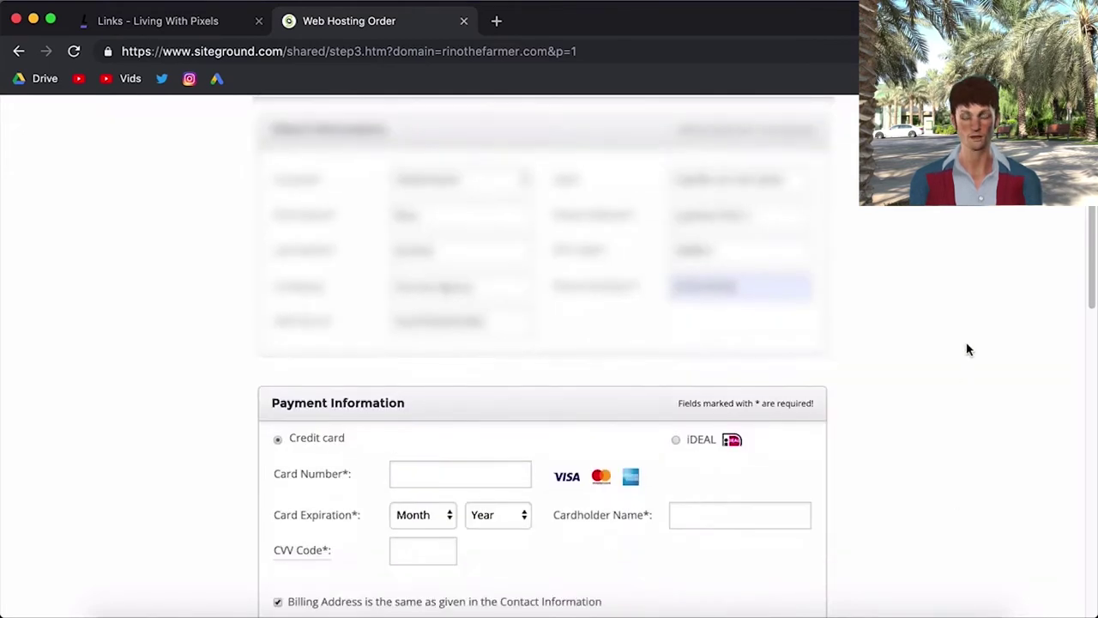
pyautogui.scroll(-5, 966, 348)
pyautogui.scroll(-2, 966, 349)
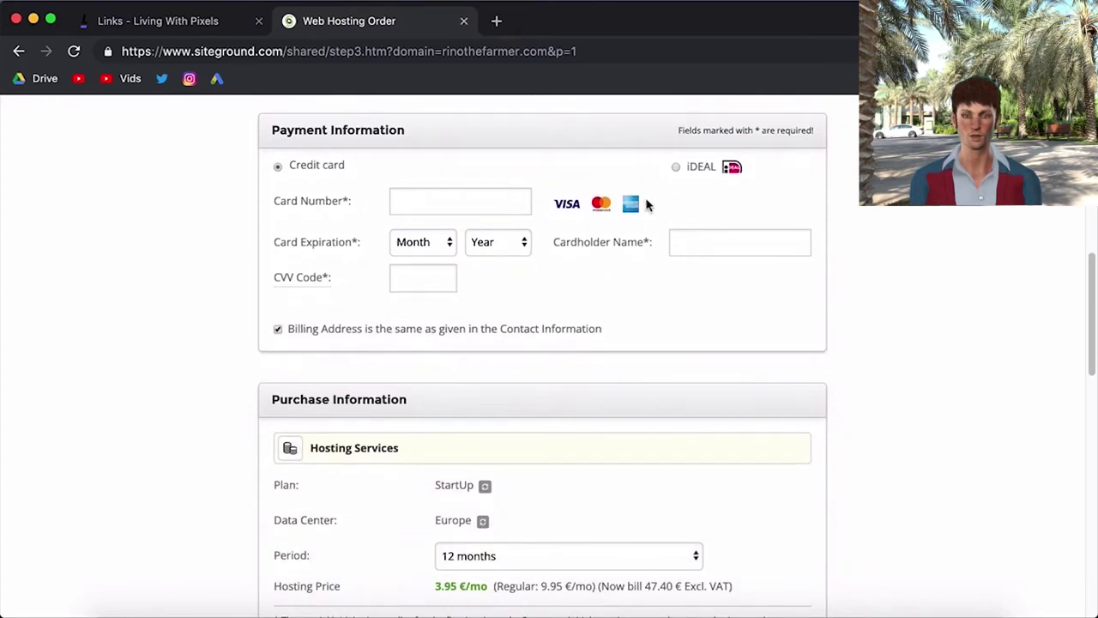
# - Select iDEAL as the payment method and review the 3.95 €/mo StartUp summary
pyautogui.click(675, 166)
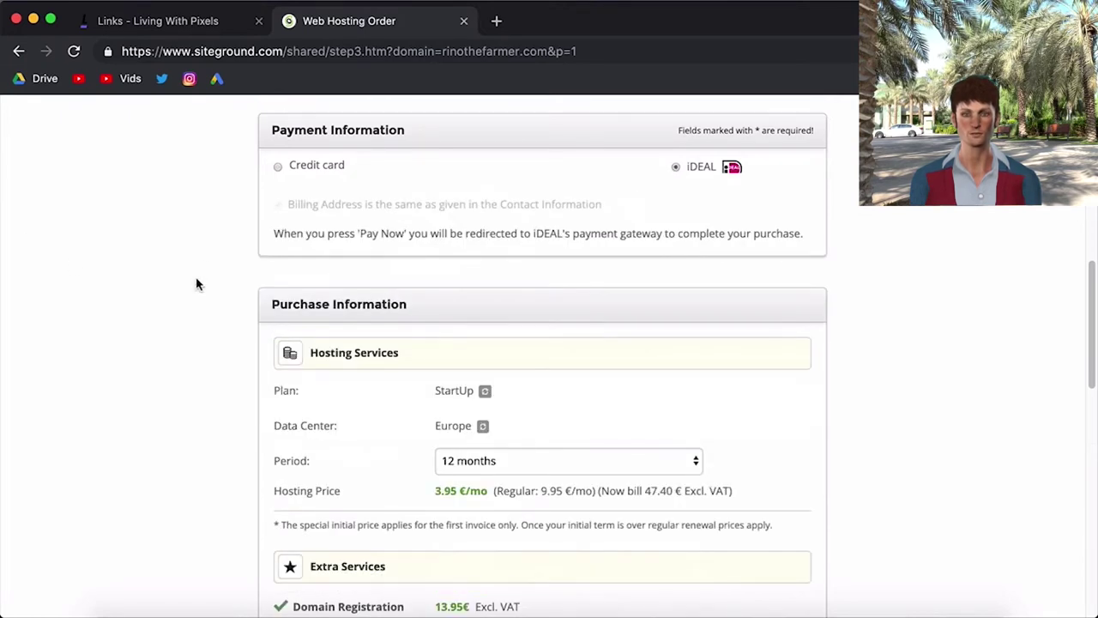
pyautogui.scroll(-1, 215, 300)
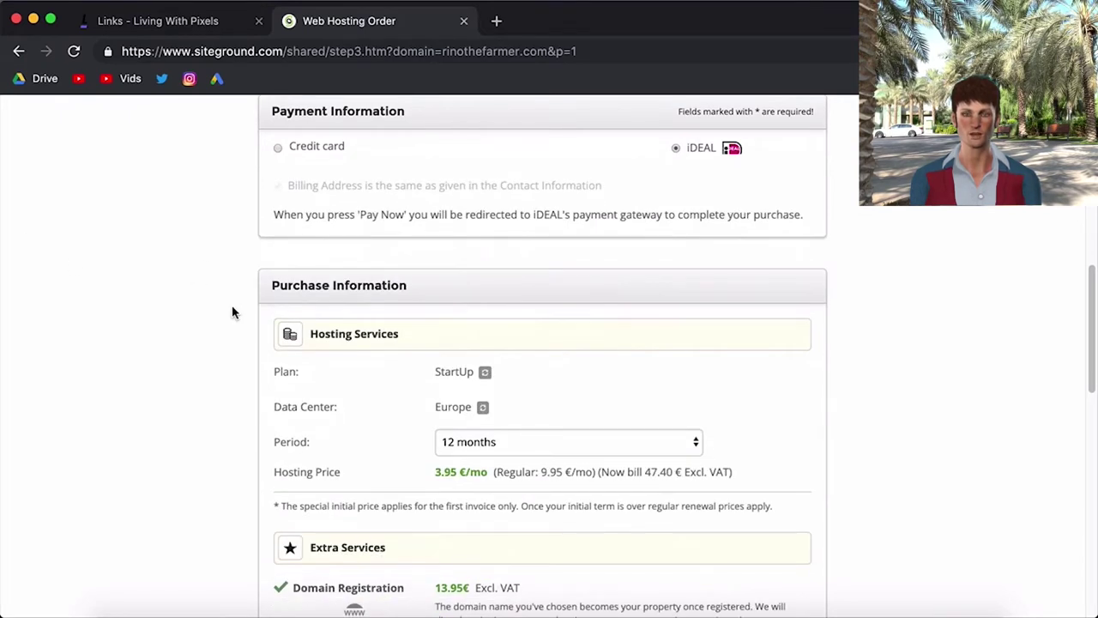
pyautogui.scroll(-4, 232, 312)
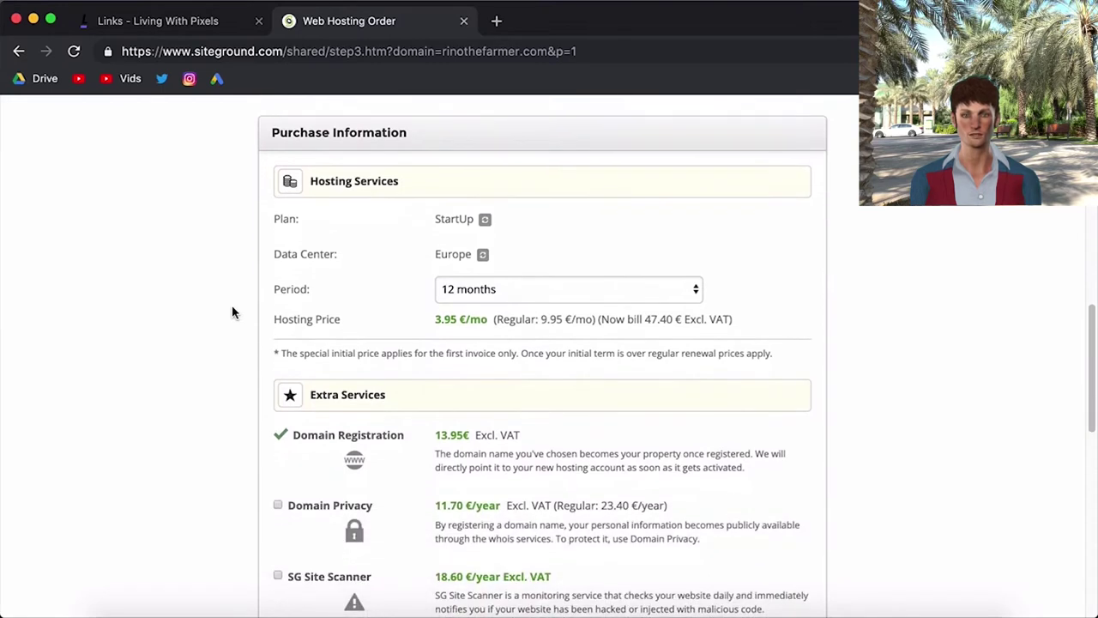
pyautogui.scroll(1, 231, 311)
pyautogui.scroll(-1, 932, 382)
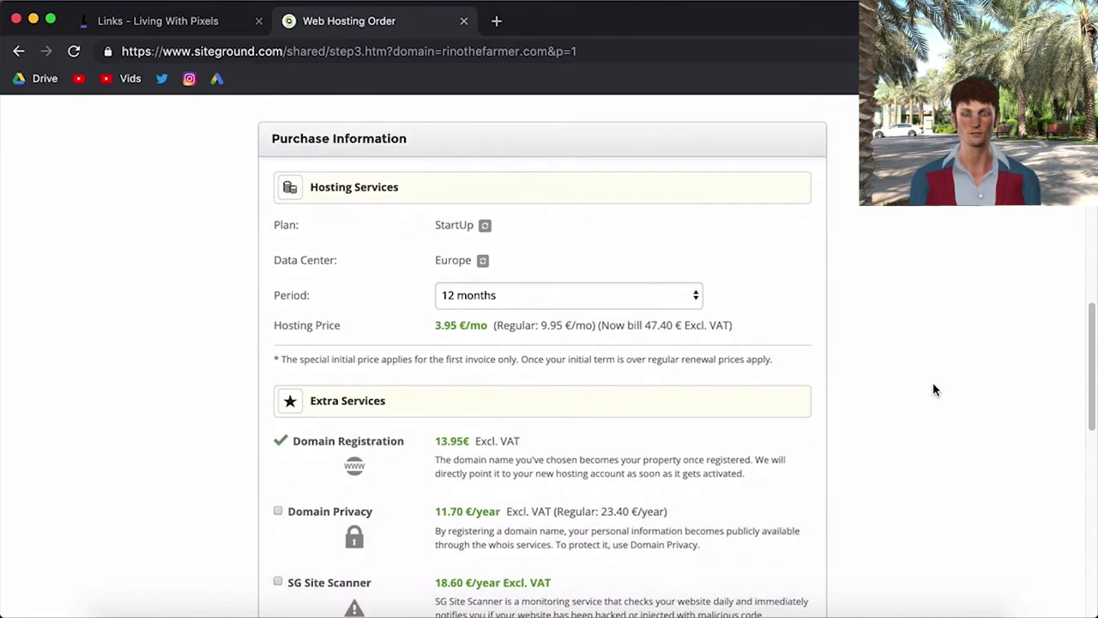
pyautogui.scroll(-1, 934, 389)
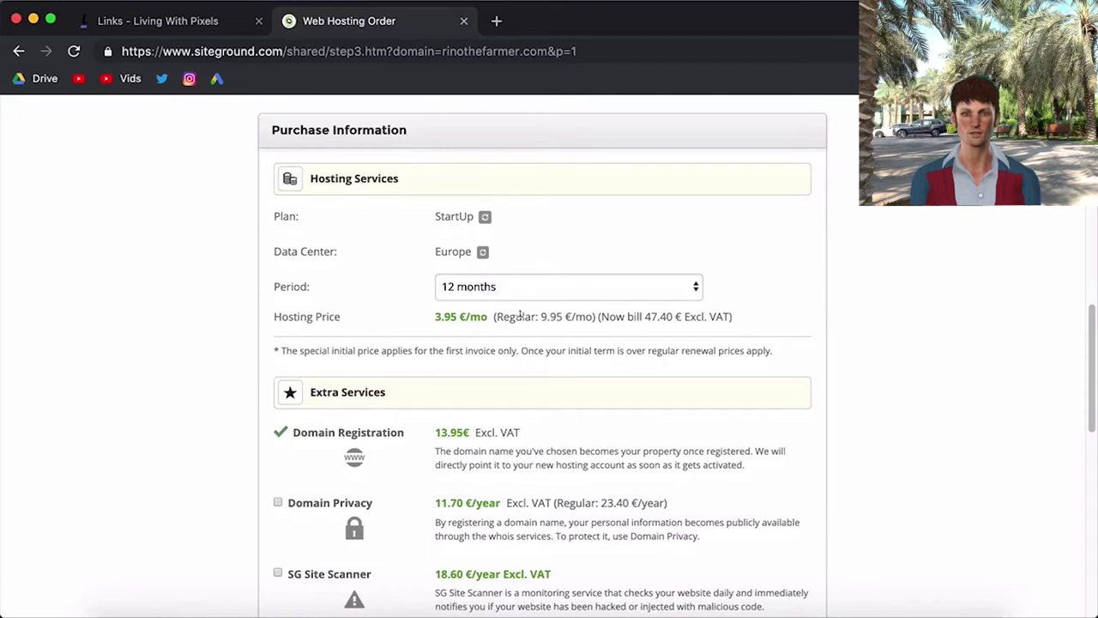
pyautogui.doubleClick(452, 317)
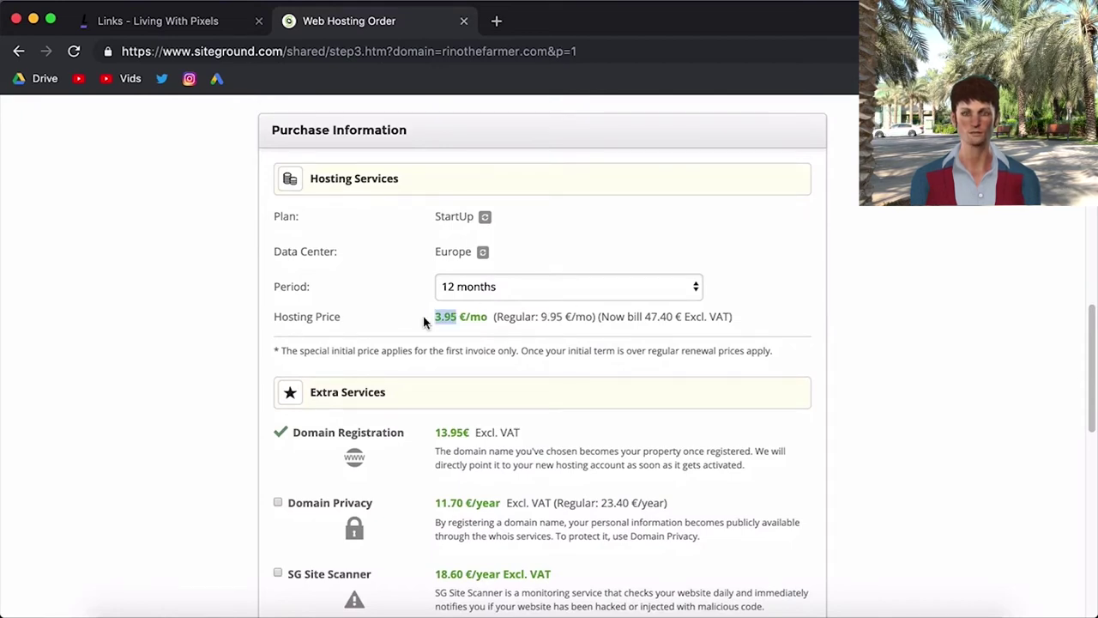
# - Try the 1-month trial period and compare the 3.95 and 9.95 €/mo prices
pyautogui.click(489, 293)
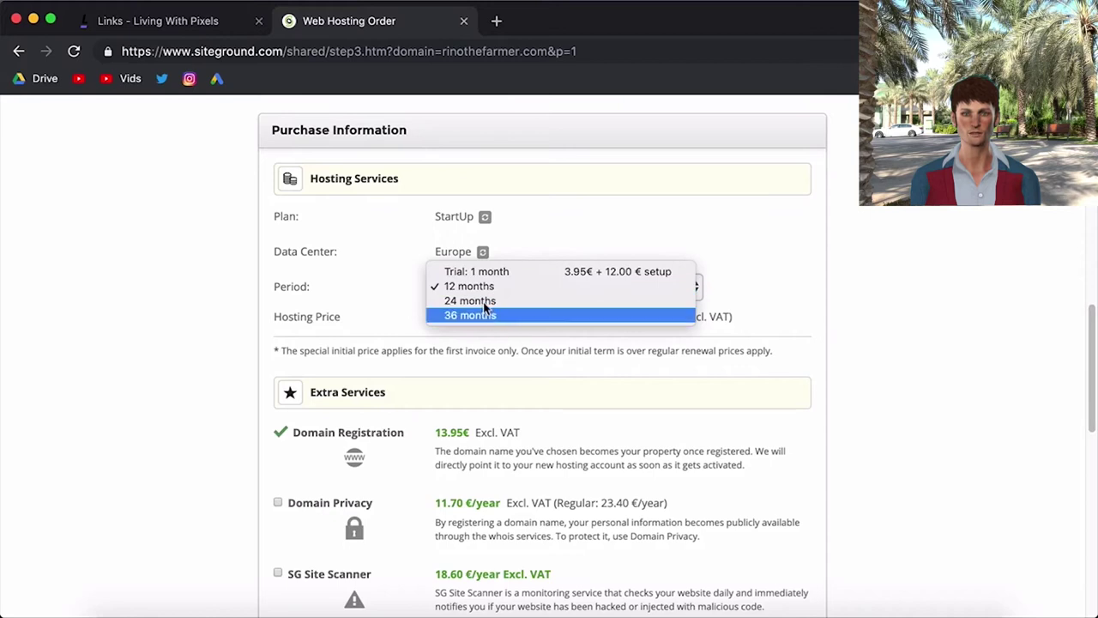
pyautogui.click(398, 317)
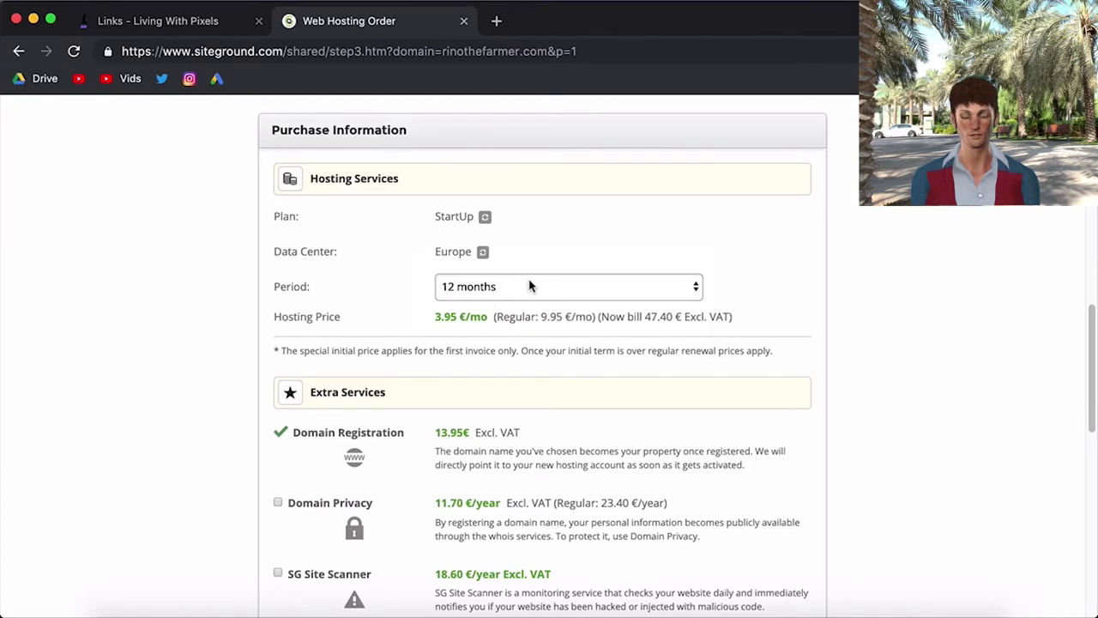
pyautogui.click(460, 289)
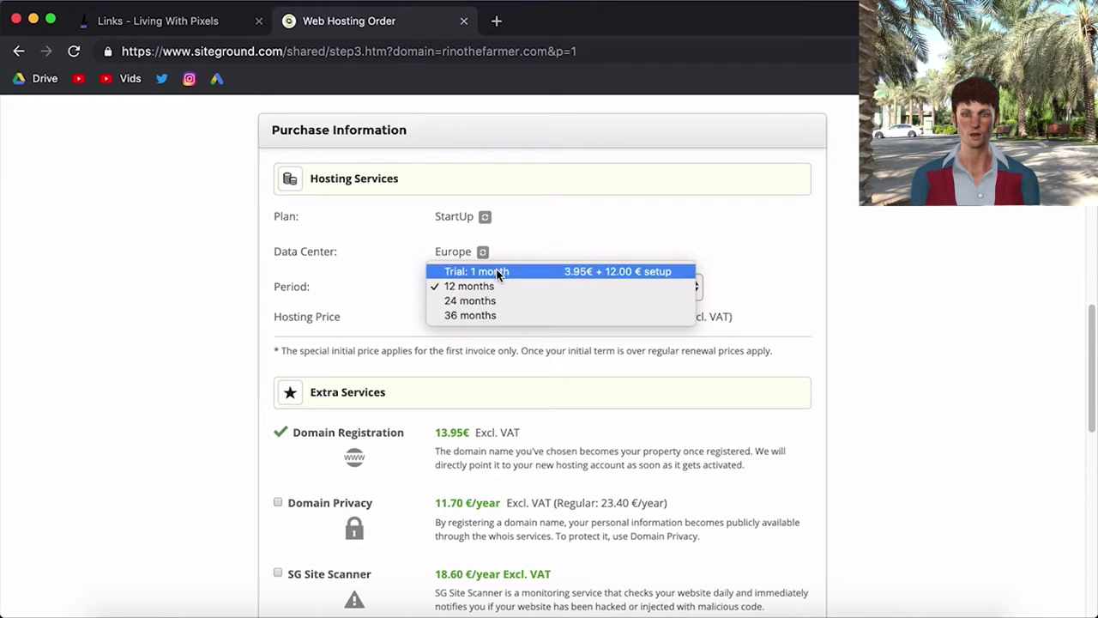
pyautogui.click(495, 271)
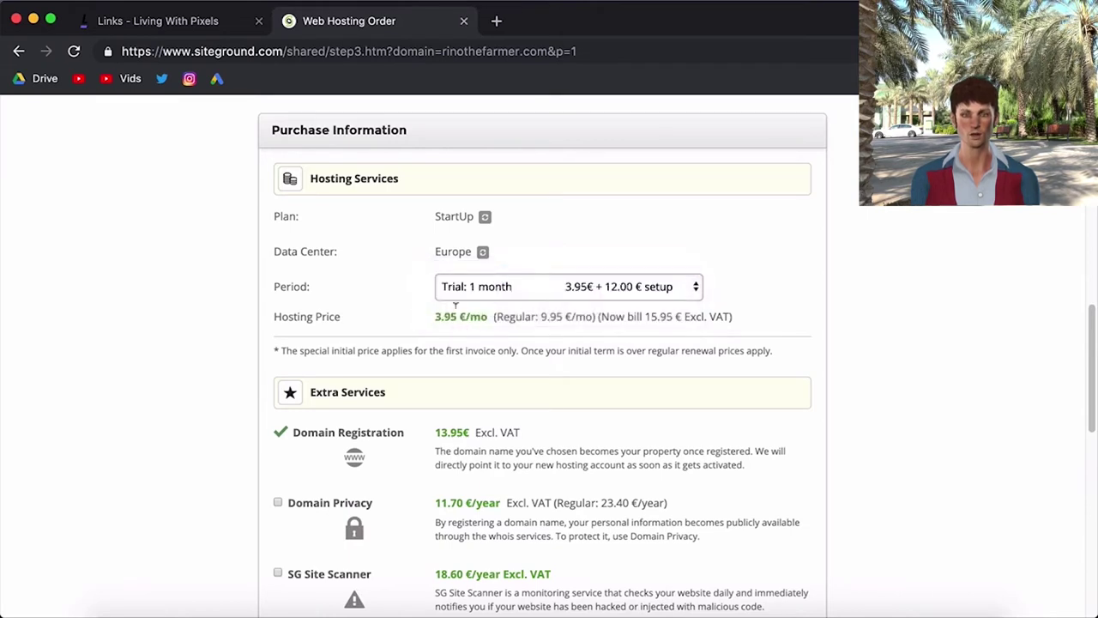
pyautogui.doubleClick(452, 316)
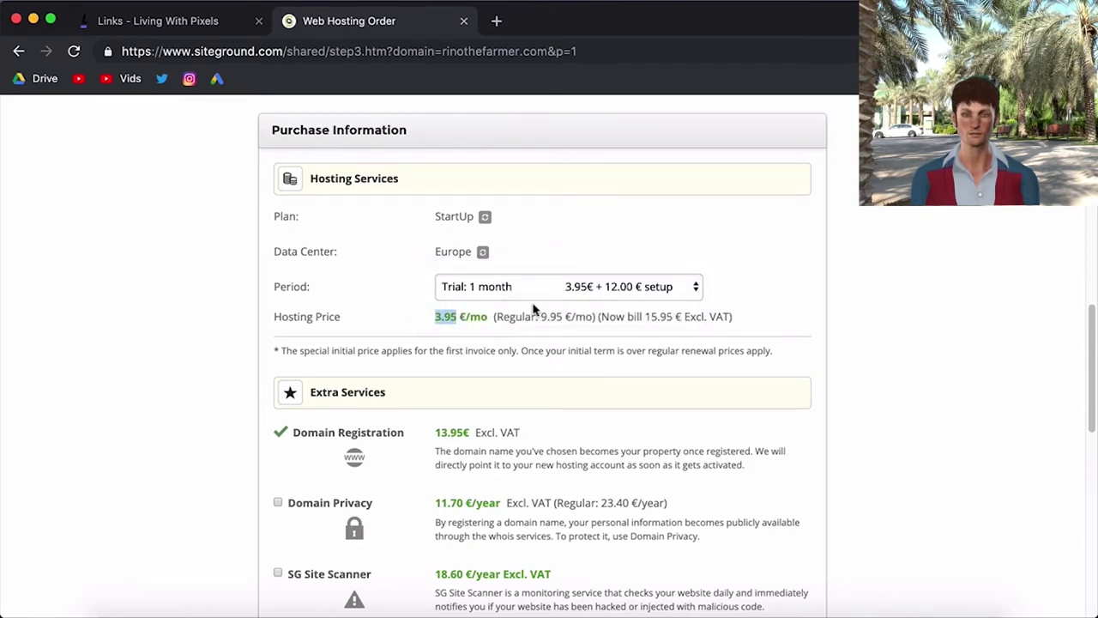
pyautogui.moveTo(540, 317); pyautogui.dragTo(590, 316)
pyautogui.click(590, 317)
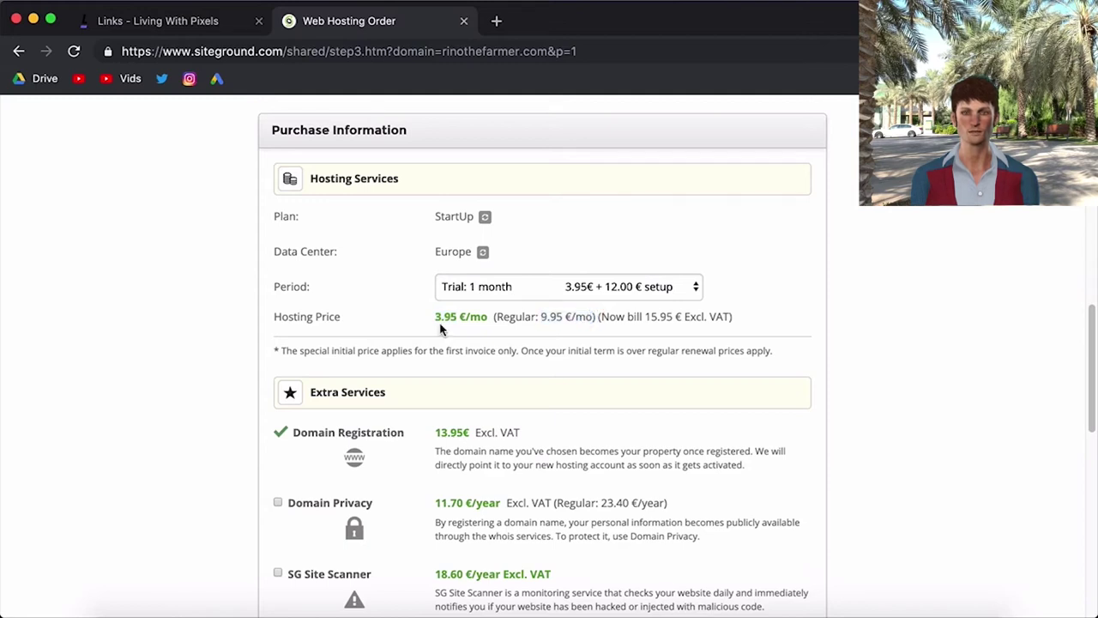
# - Set the hosting period to 36 months and check the order total
pyautogui.click(475, 289)
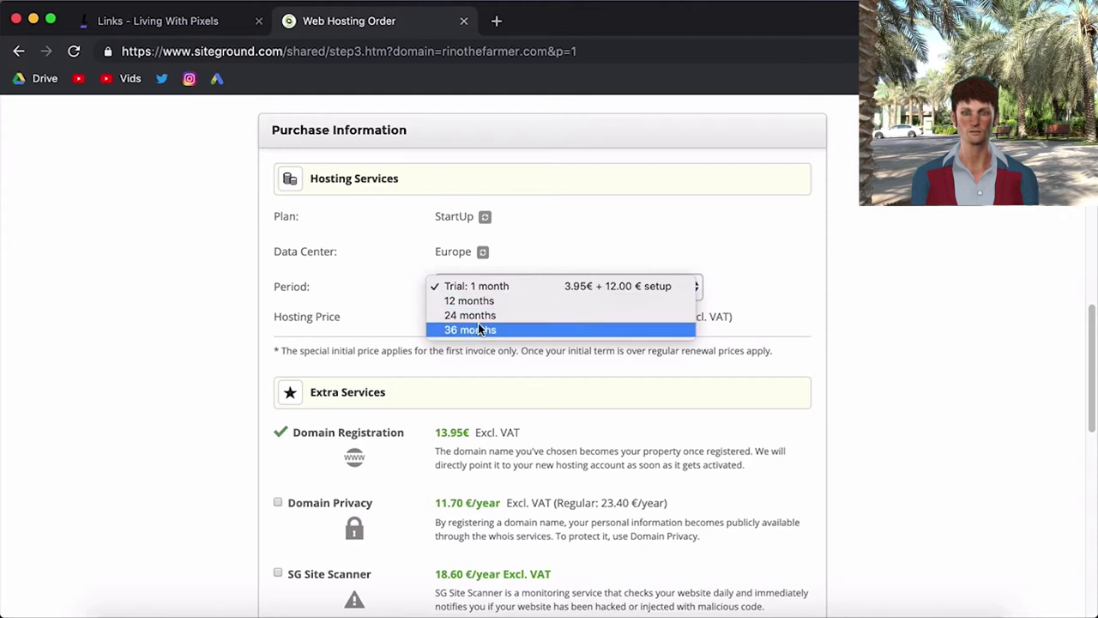
pyautogui.click(477, 327)
pyautogui.click(480, 290)
pyautogui.click(480, 288)
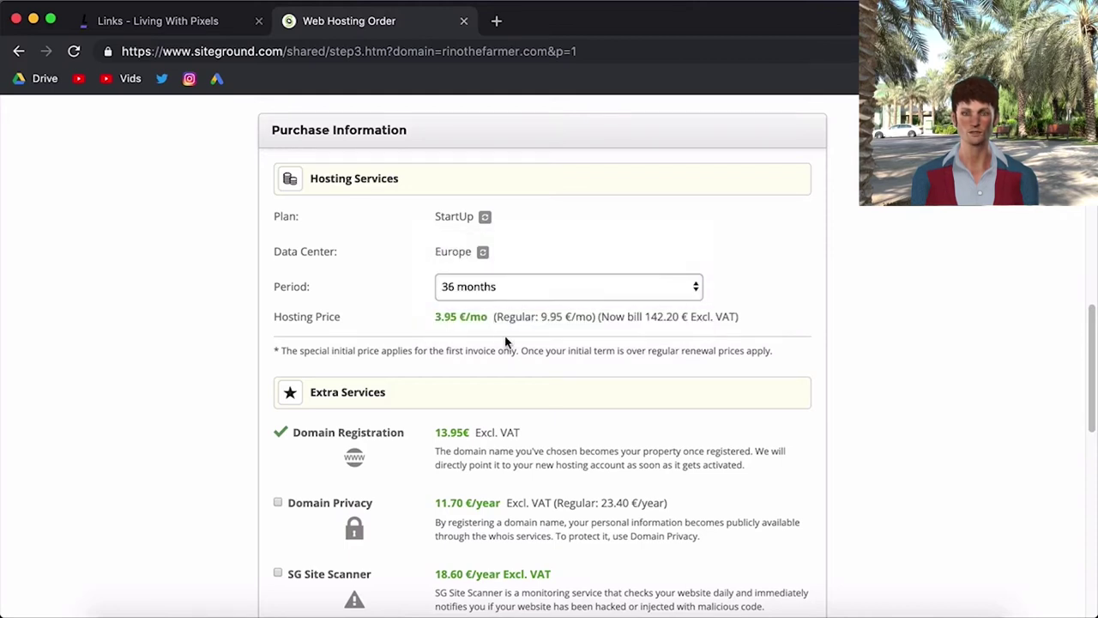
pyautogui.scroll(-2, 881, 467)
pyautogui.scroll(-2, 882, 464)
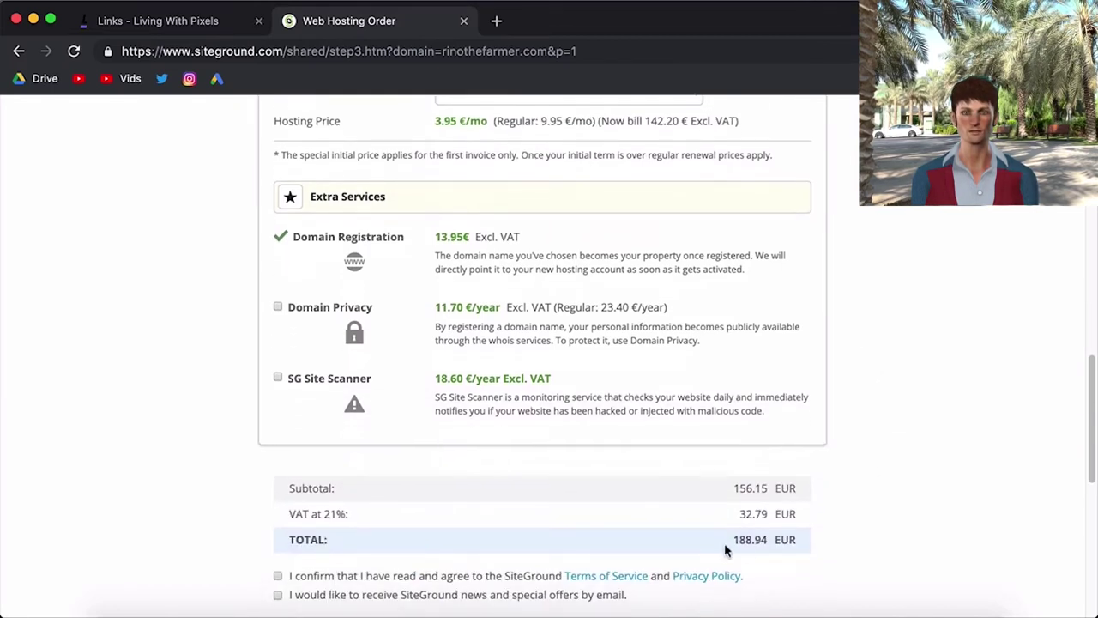
pyautogui.scroll(1, 883, 542)
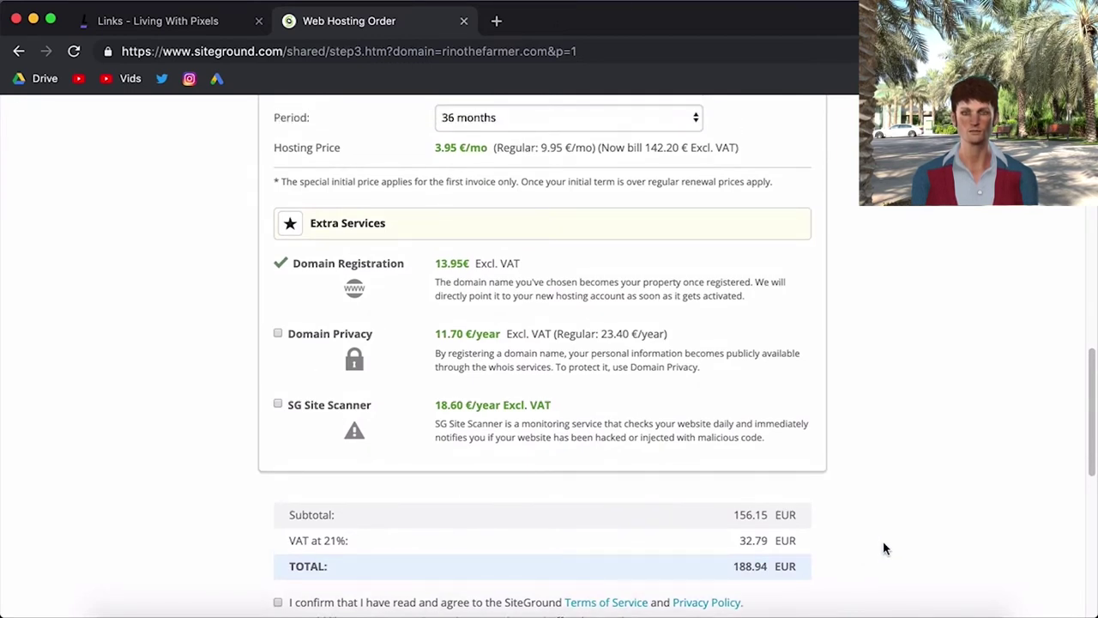
pyautogui.scroll(3, 884, 548)
# - Switch the hosting period back to 12 months and review the order totals
pyautogui.click(463, 236)
pyautogui.click(464, 206)
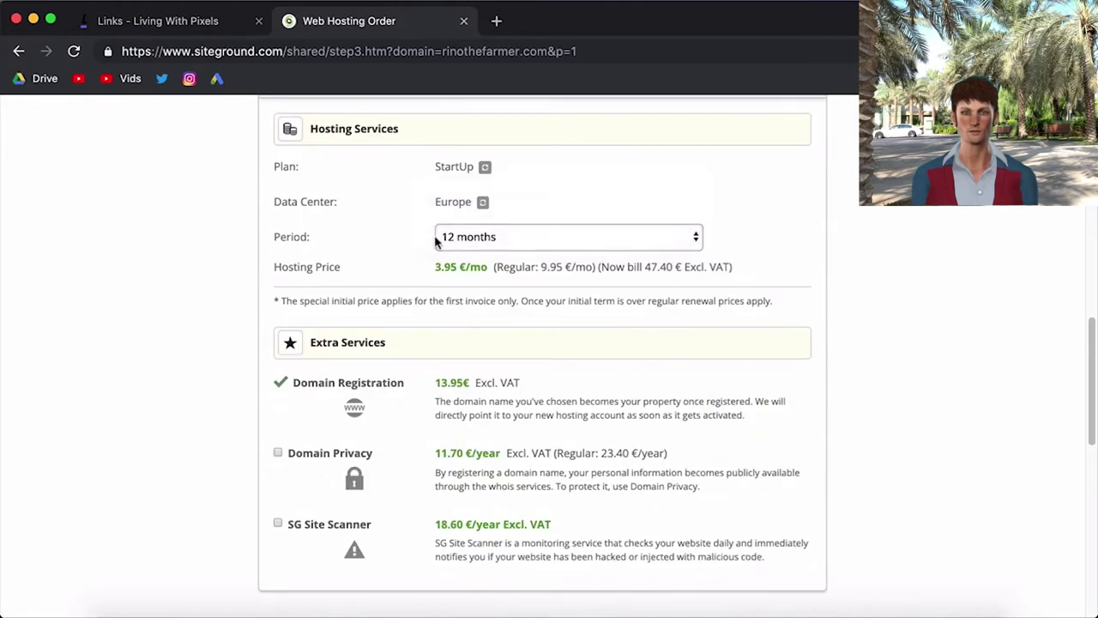
pyautogui.scroll(-3, 732, 446)
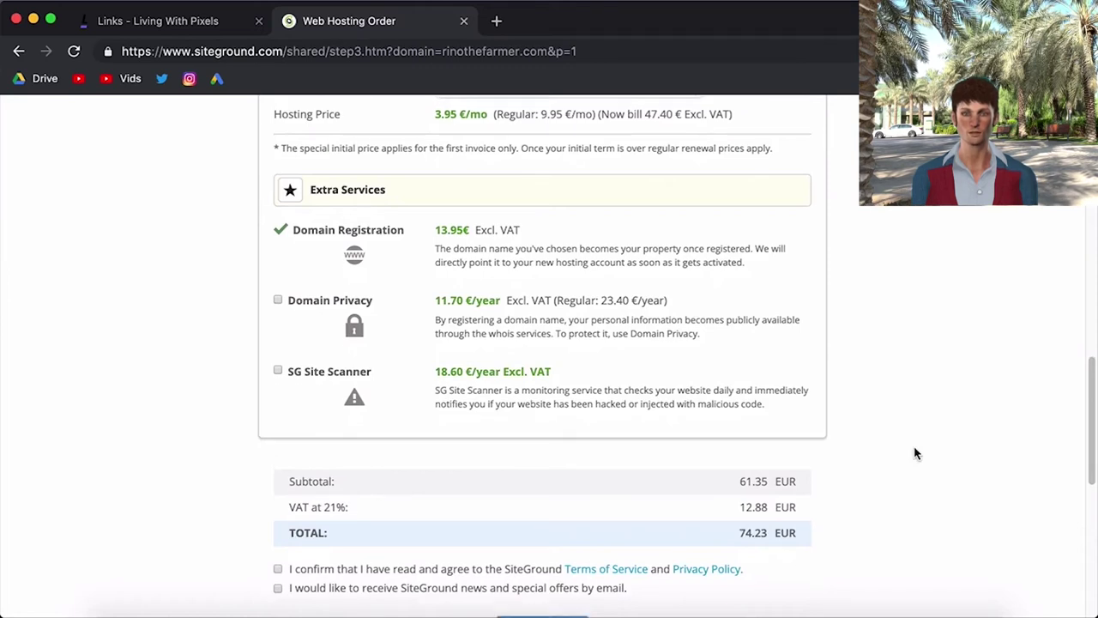
pyautogui.scroll(1, 916, 453)
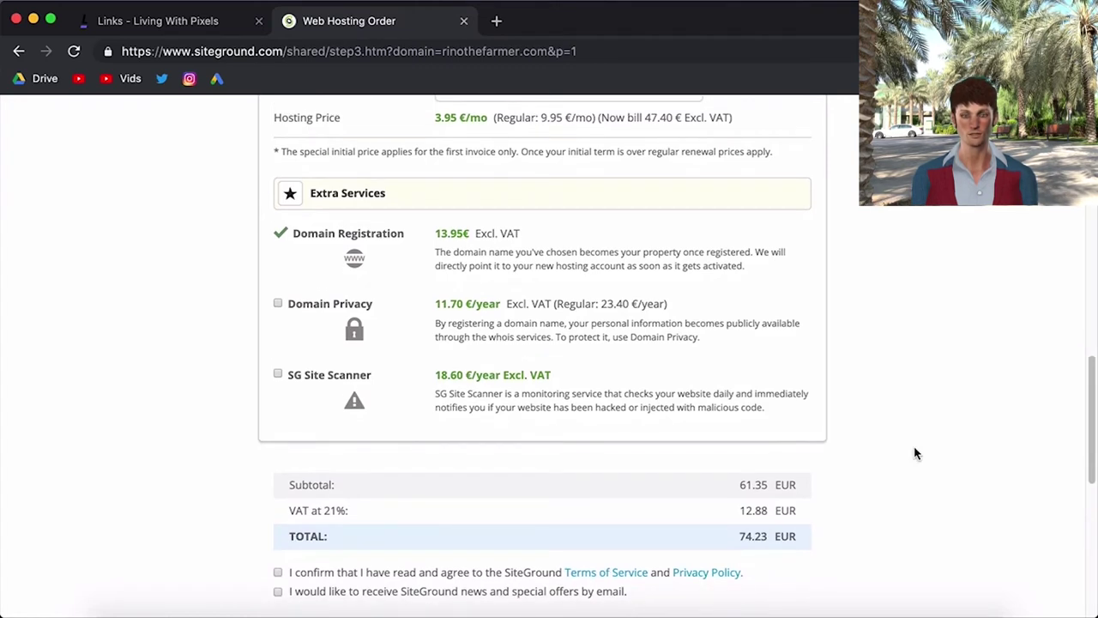
pyautogui.scroll(-1, 914, 451)
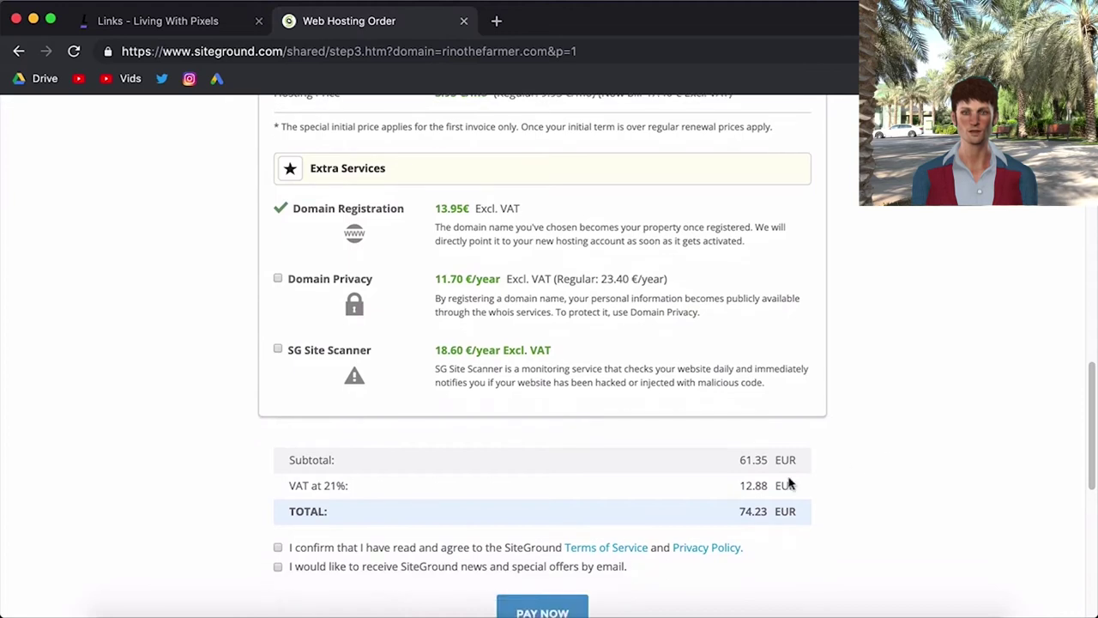
pyautogui.scroll(3, 820, 491)
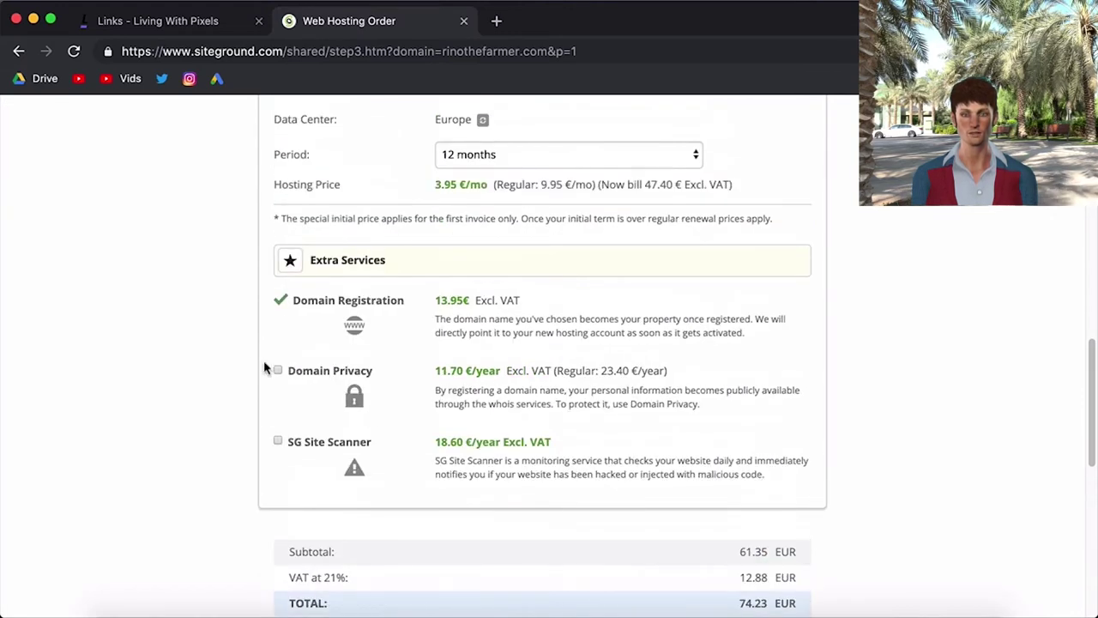
pyautogui.scroll(-2, 225, 375)
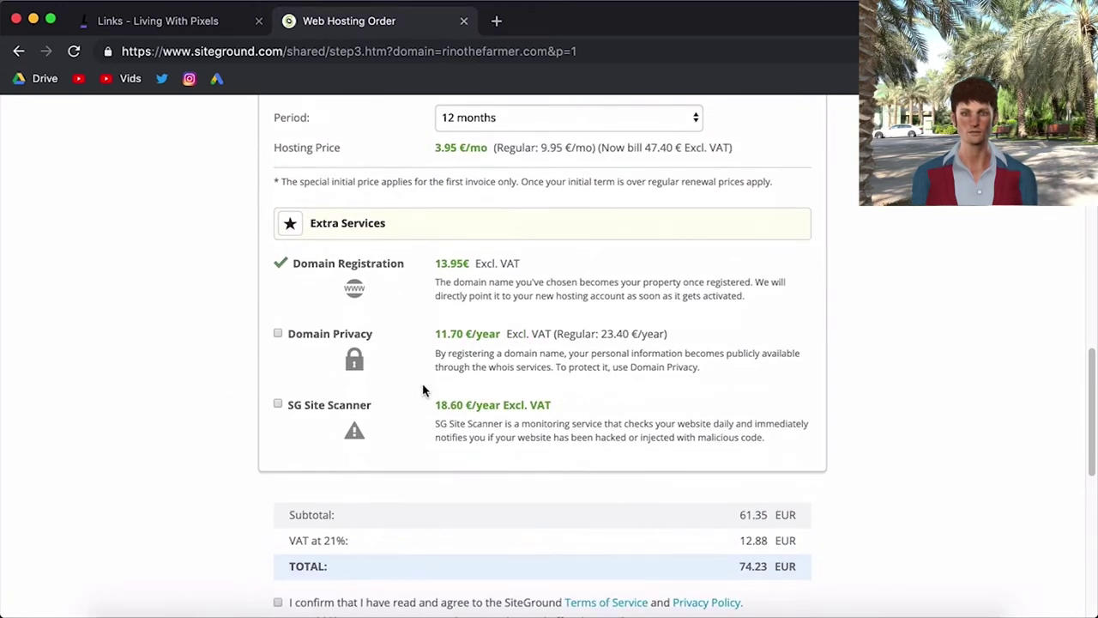
pyautogui.scroll(-1, 424, 390)
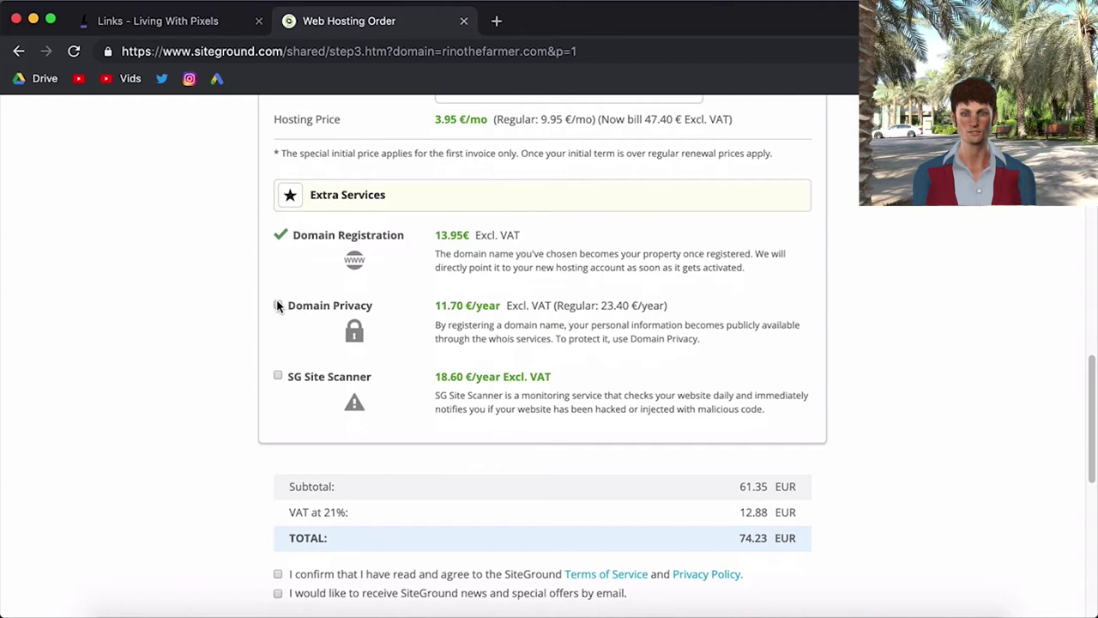
# - Add Domain Privacy to the order, then remove it again
pyautogui.click(278, 306)
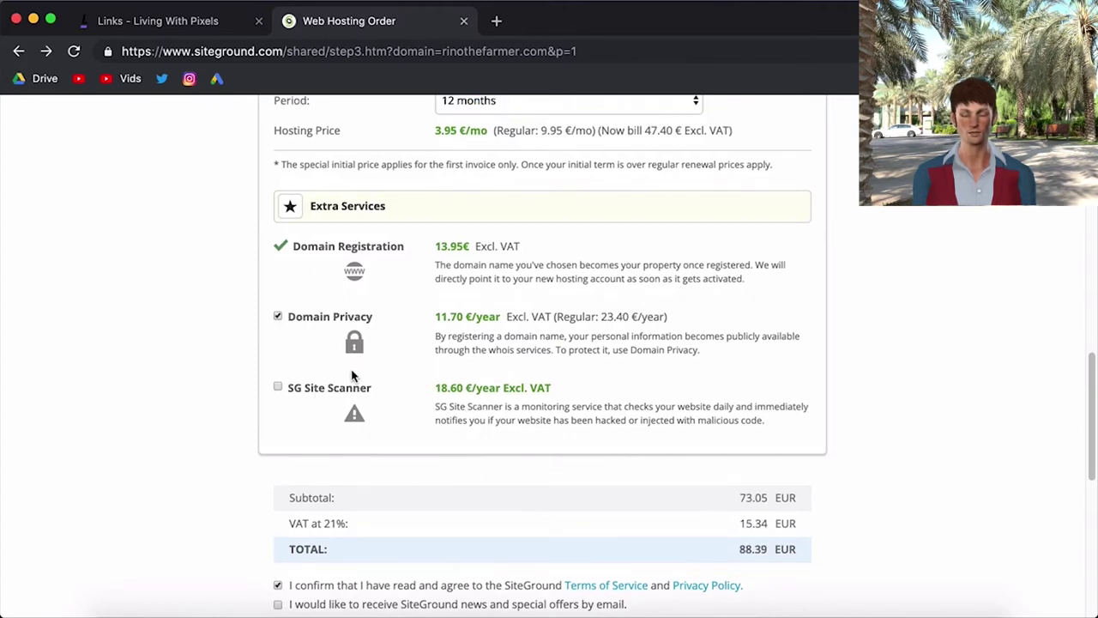
pyautogui.click(278, 316)
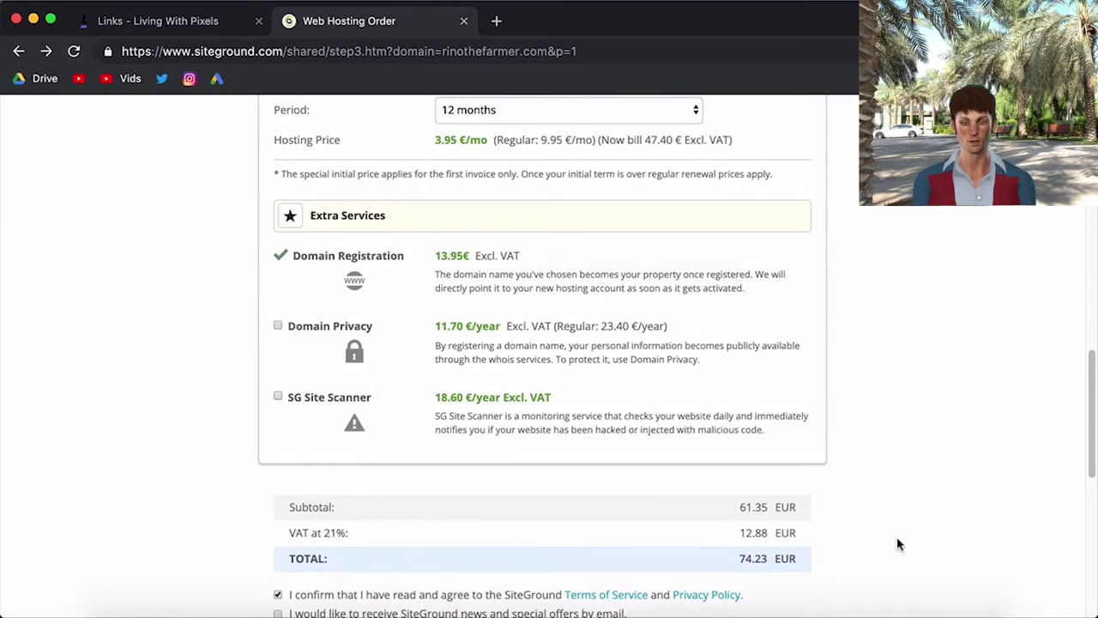
pyautogui.scroll(3, 897, 544)
# - Set the hosting period to 'Trial: 1 month'
pyautogui.click(460, 221)
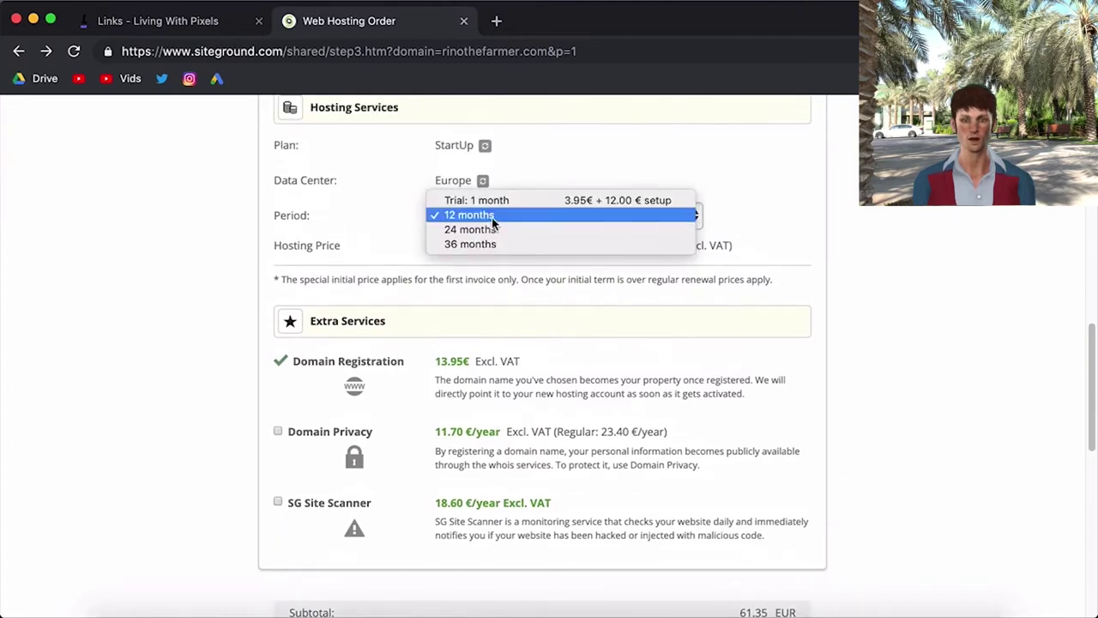
pyautogui.click(467, 197)
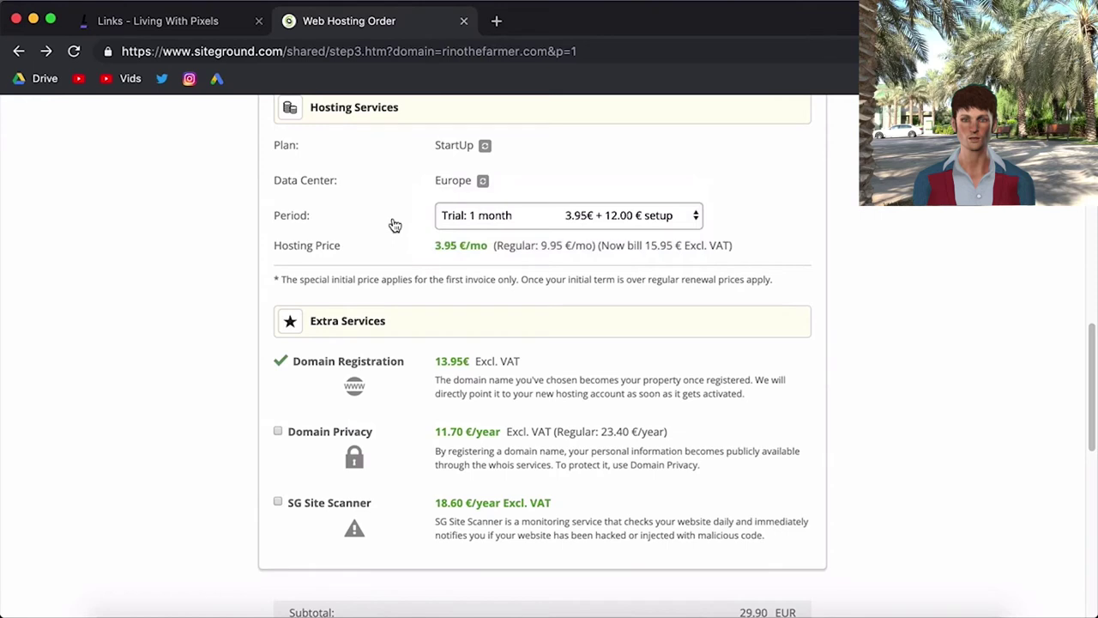
pyautogui.scroll(-2, 889, 332)
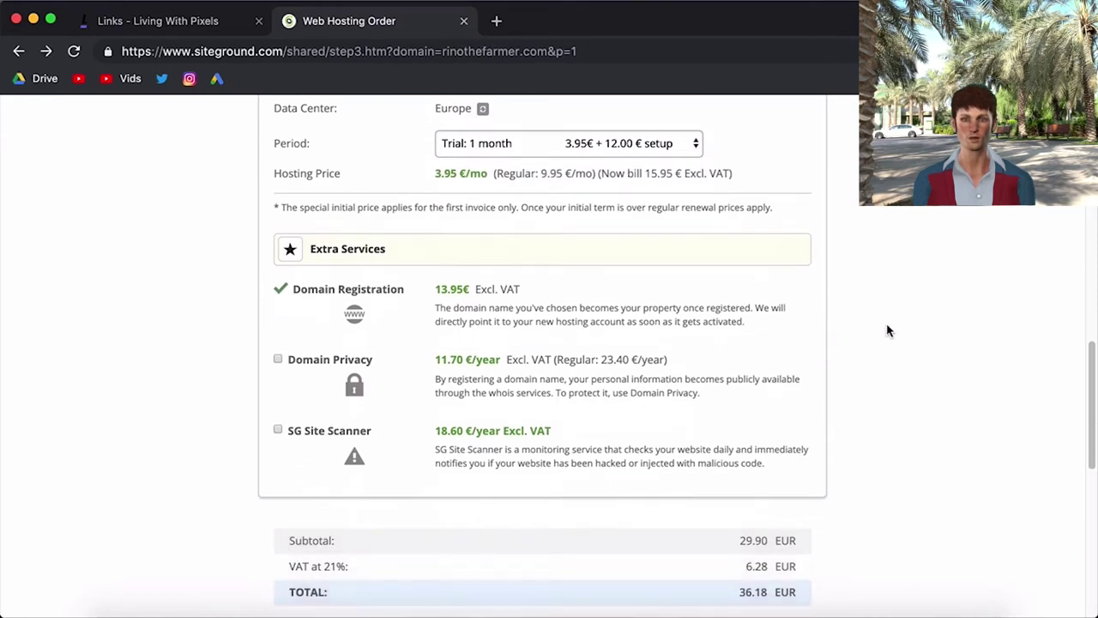
pyautogui.scroll(-1, 889, 331)
pyautogui.scroll(-3, 888, 331)
pyautogui.scroll(6, 889, 331)
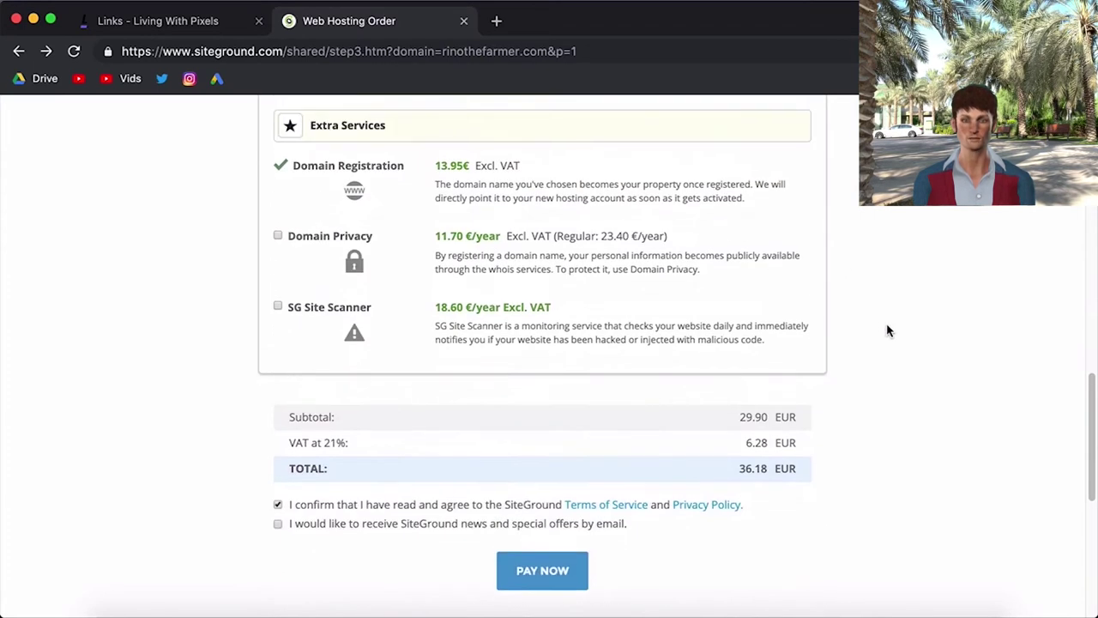
pyautogui.scroll(-2, 474, 257)
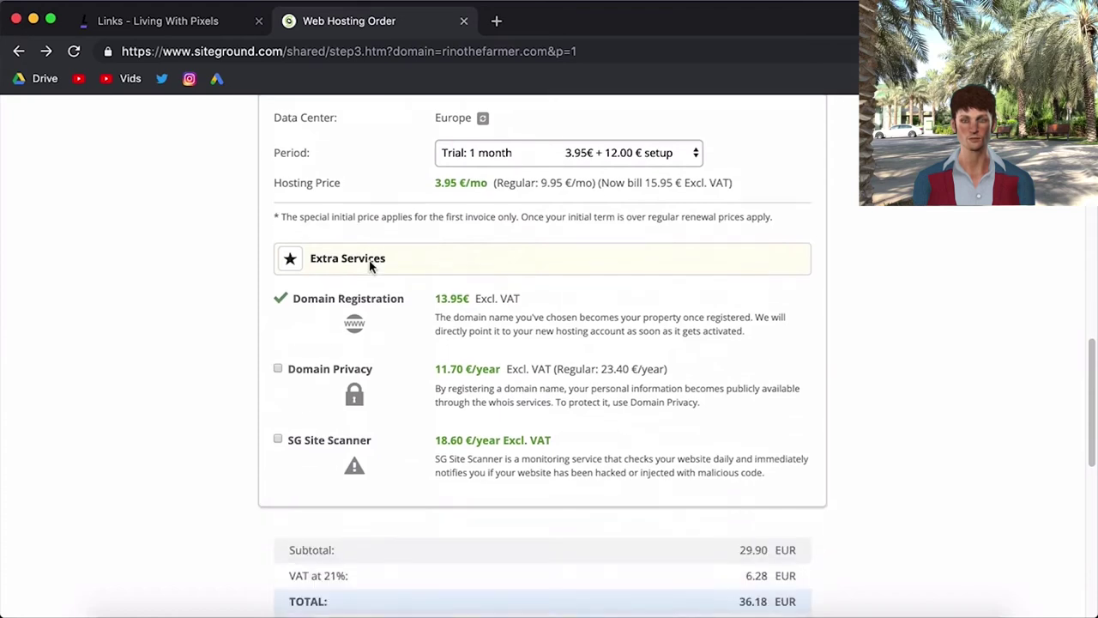
pyautogui.click(474, 153)
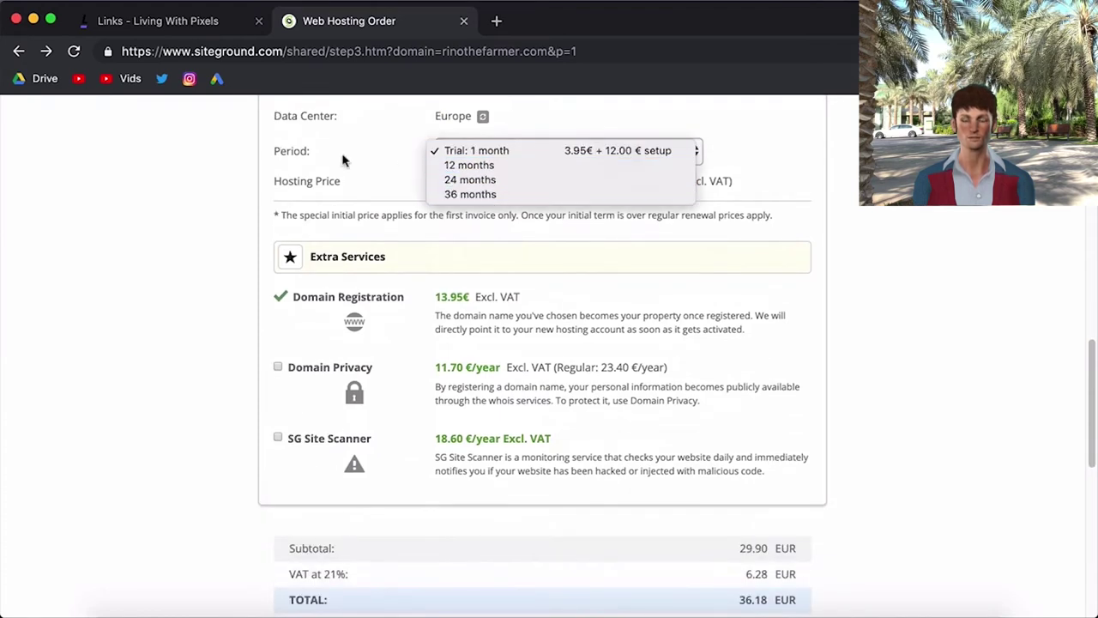
pyautogui.click(191, 268)
# - Re-tick the Terms of Service agreement and pay for the hosting order
pyautogui.scroll(-3, 216, 346)
pyautogui.scroll(-1, 215, 346)
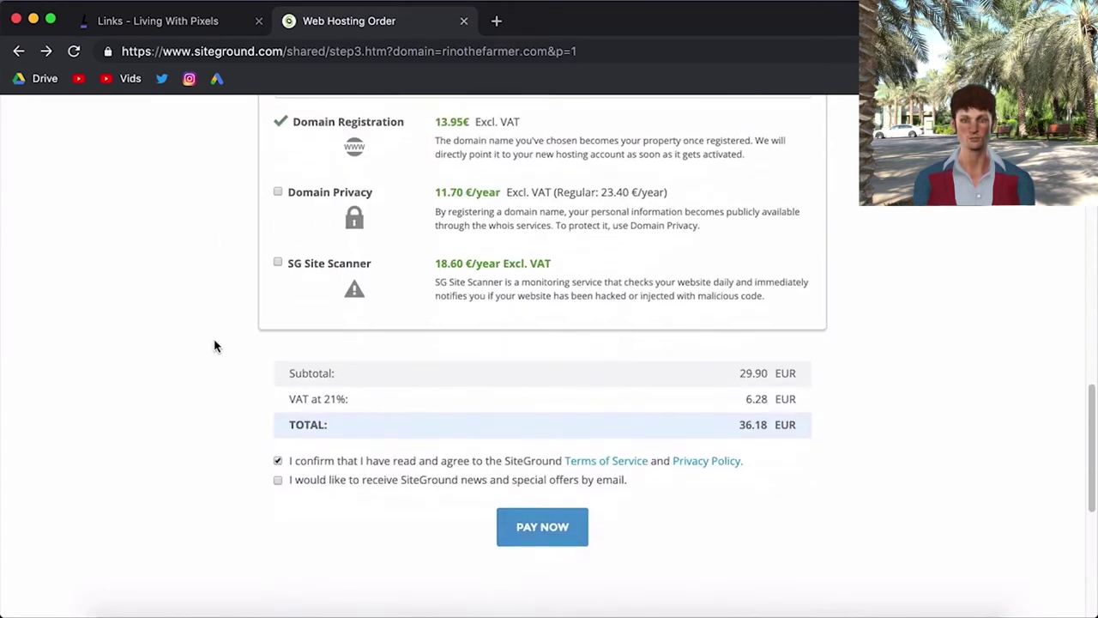
pyautogui.click(277, 463)
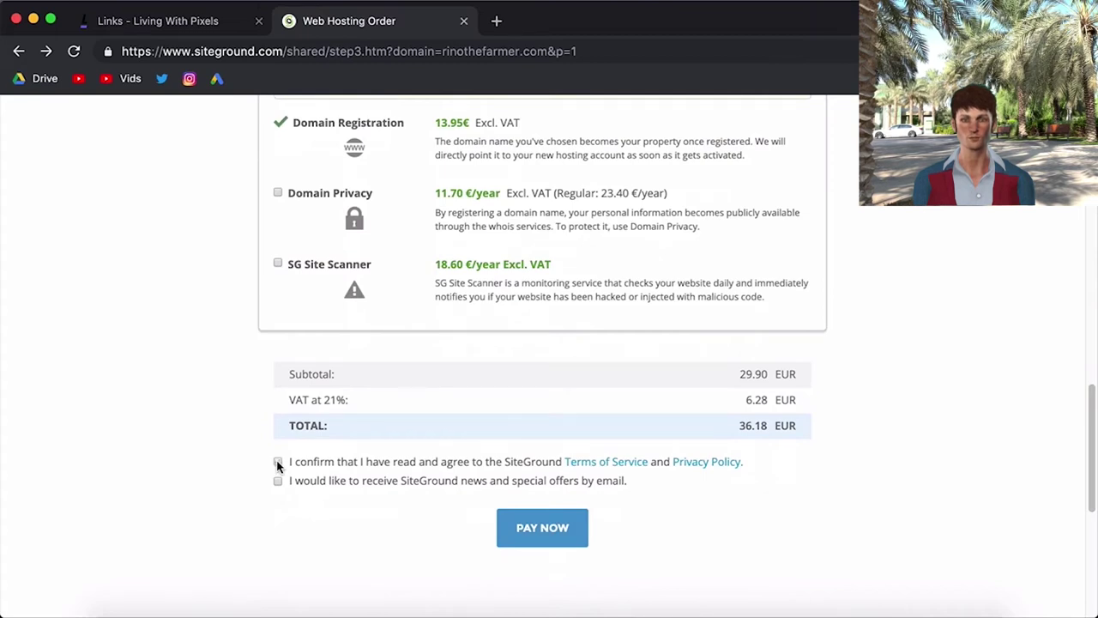
pyautogui.click(277, 462)
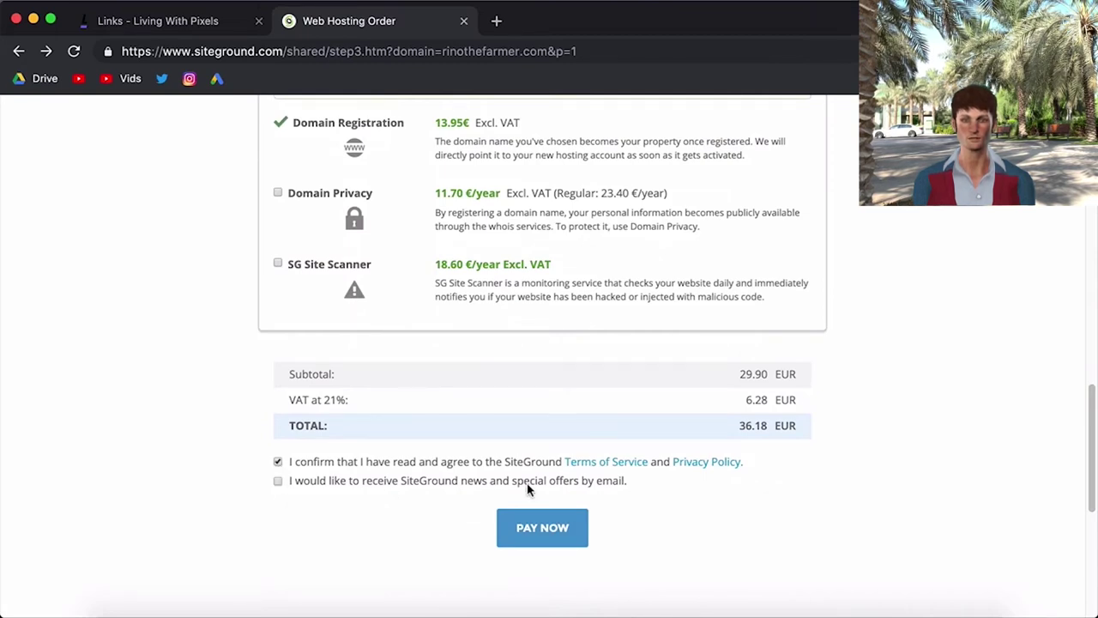
pyautogui.scroll(-1, 526, 482)
pyautogui.click(544, 512)
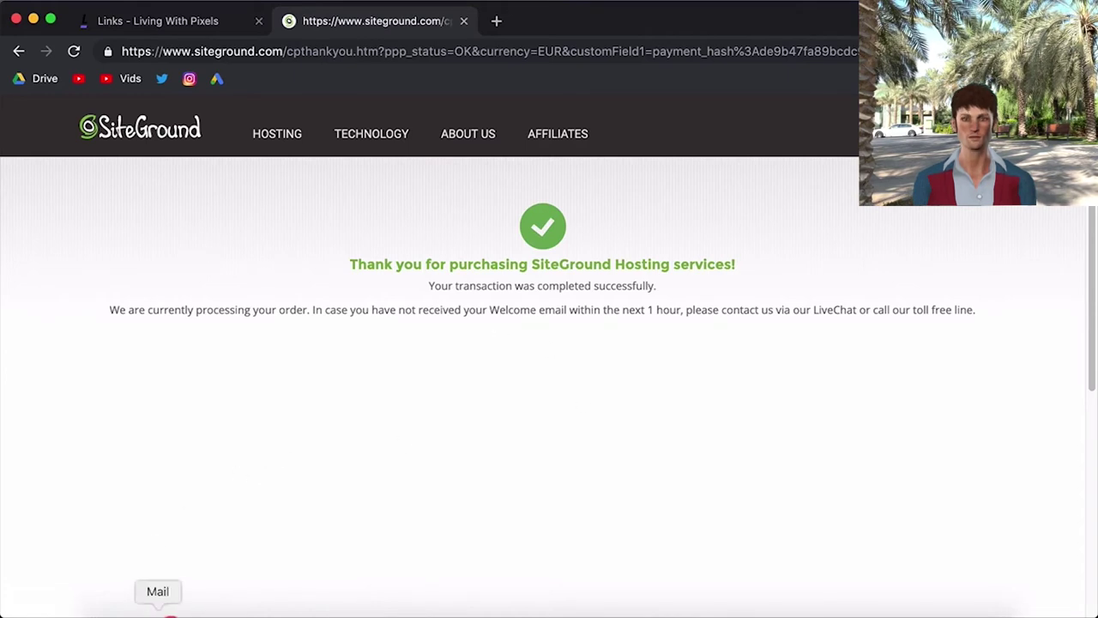
pyautogui.click(158, 613)
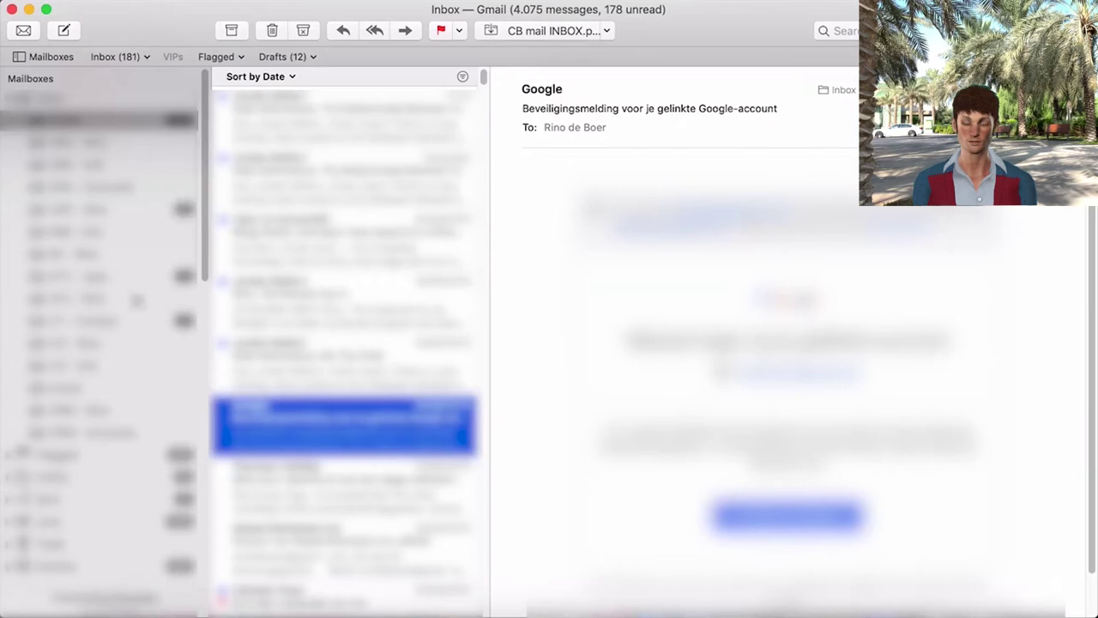
# - Read through the SiteGround sales receipt in Apple Mail
pyautogui.scroll(-1, 565, 401)
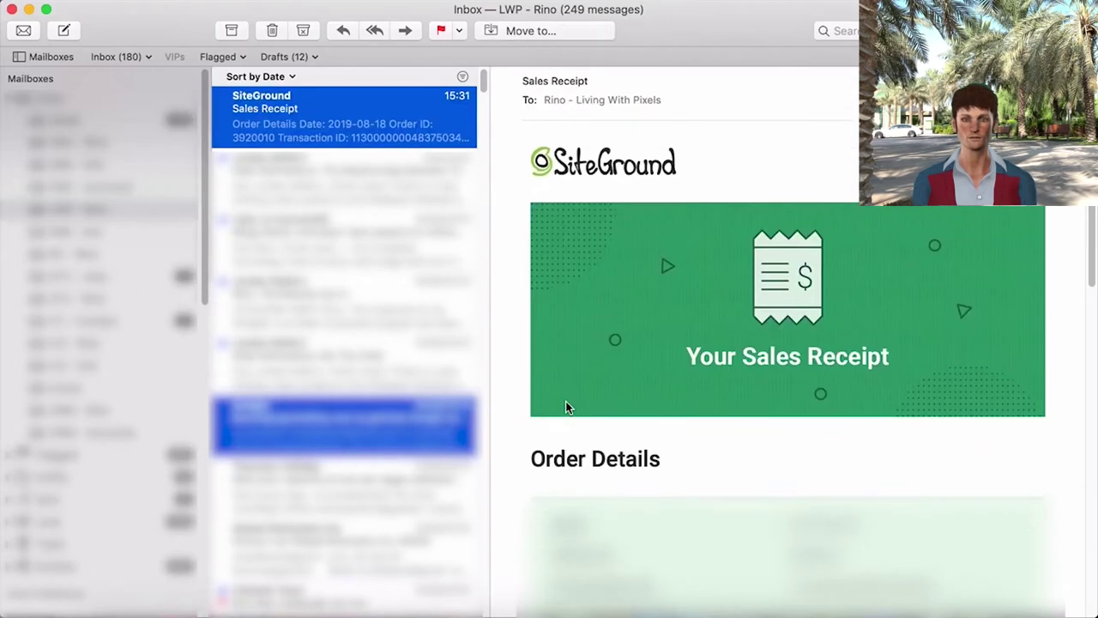
pyautogui.scroll(-10, 565, 401)
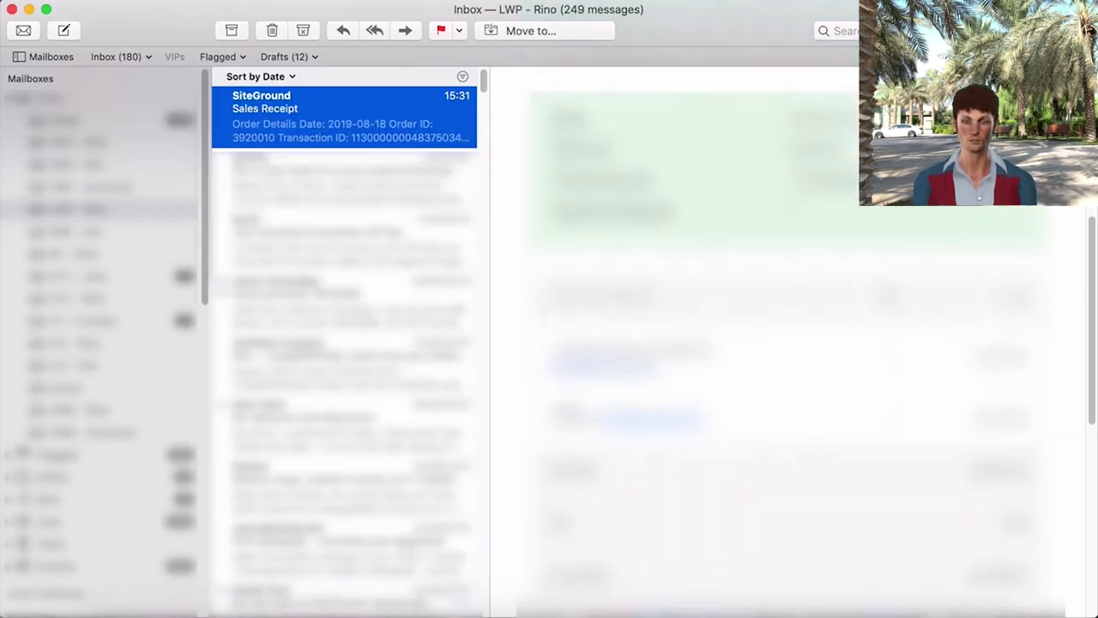
pyautogui.scroll(-10, 789, 343)
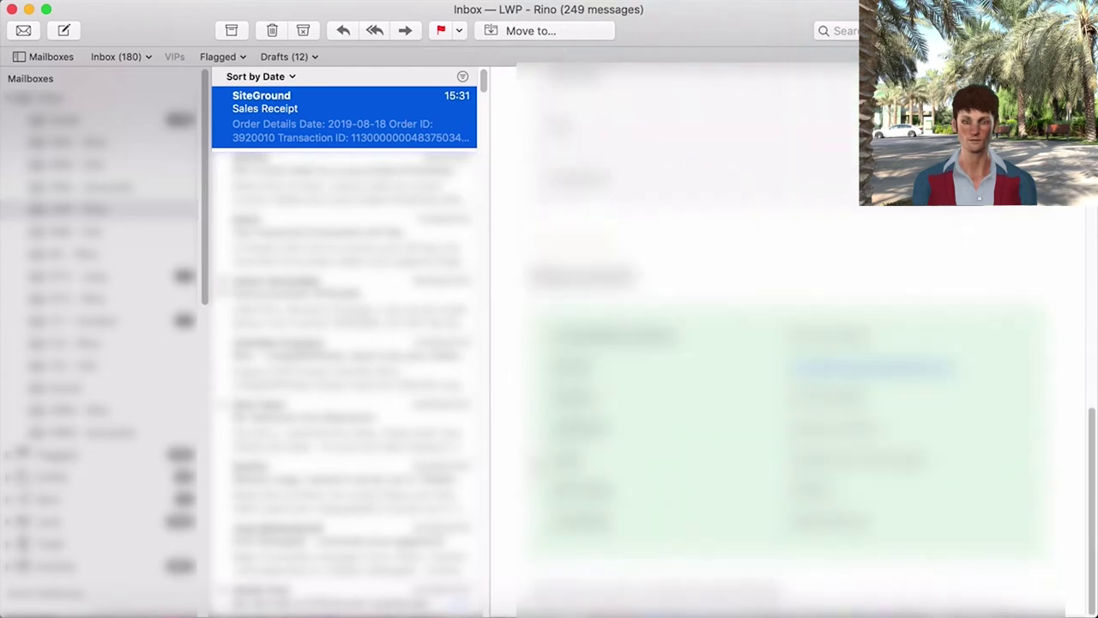
pyautogui.scroll(-5, 789, 343)
pyautogui.scroll(3, 789, 344)
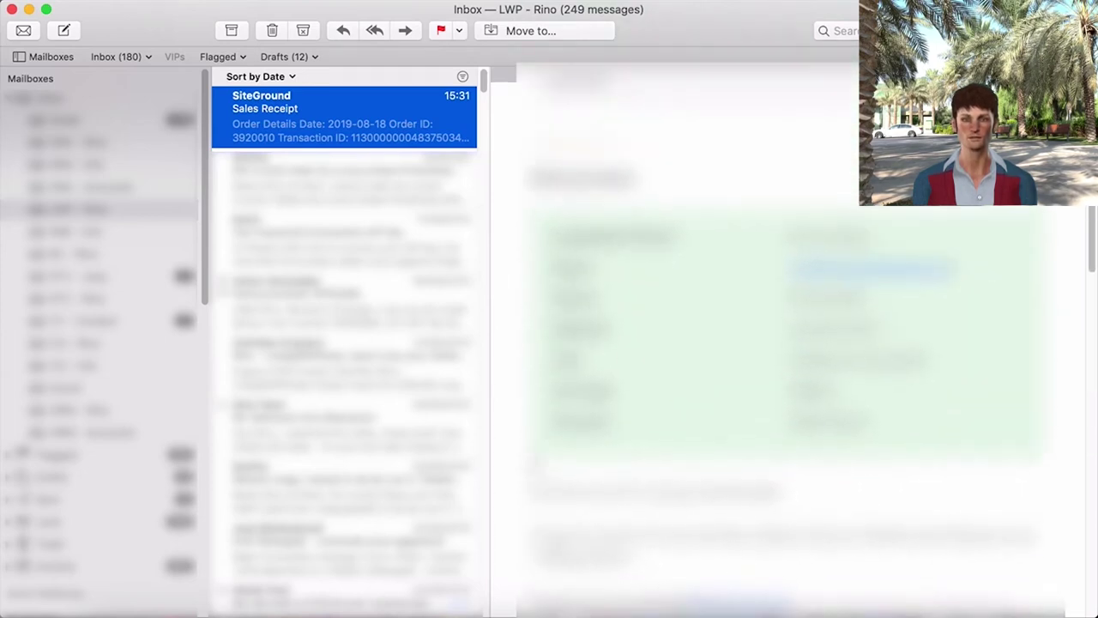
pyautogui.scroll(10, 790, 343)
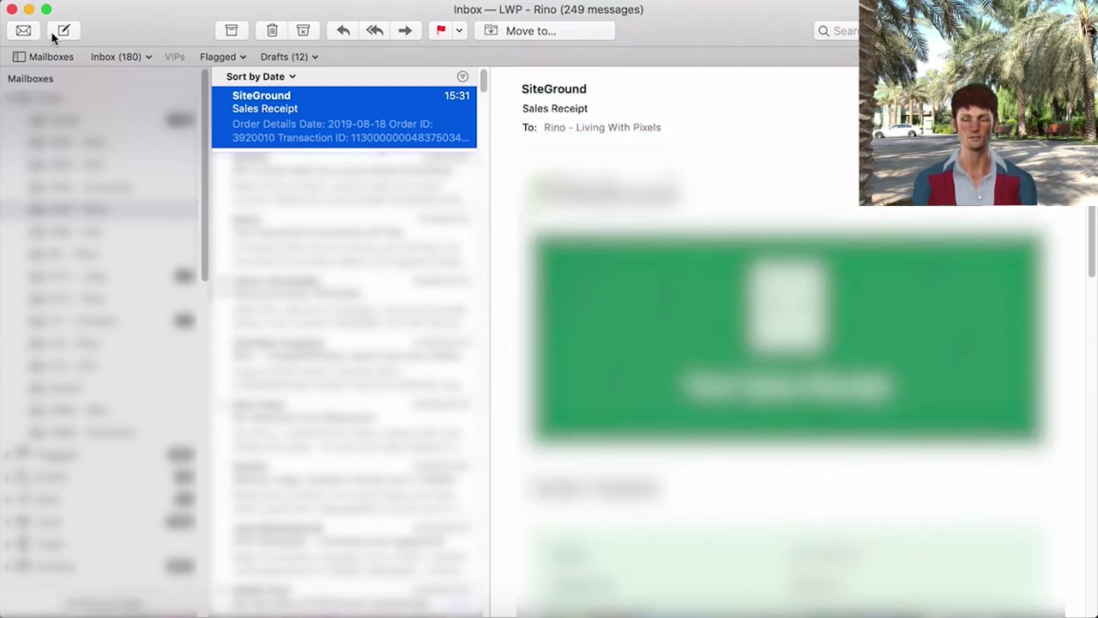
# - Fetch new mail and read 'Important Information About Your New Hosting' with the login details
pyautogui.click(22, 32)
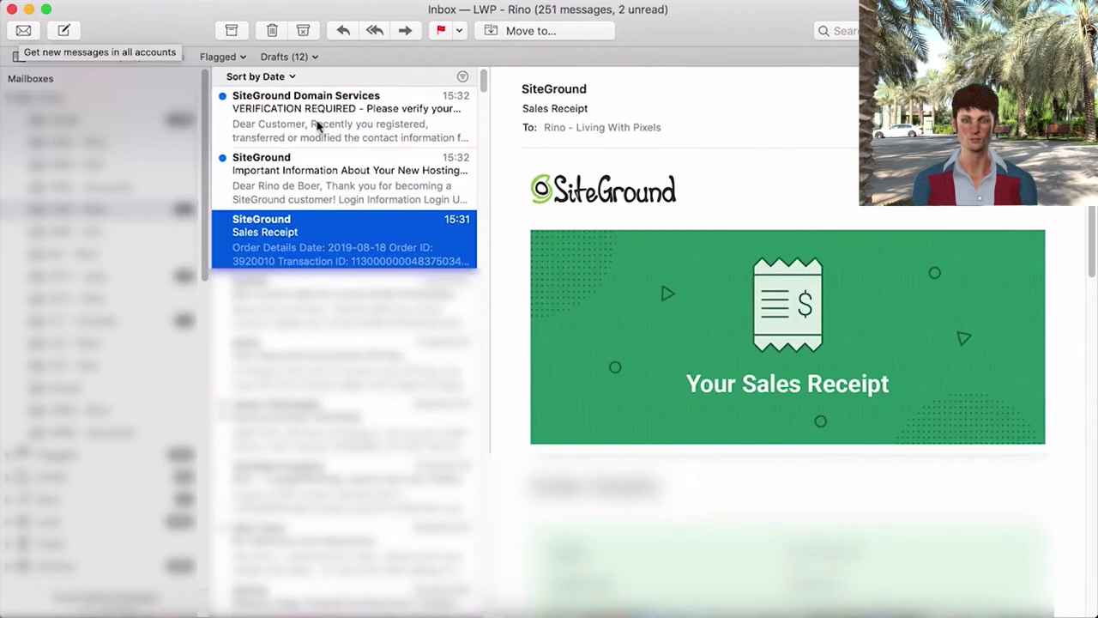
pyautogui.click(379, 187)
pyautogui.scroll(-5, 526, 343)
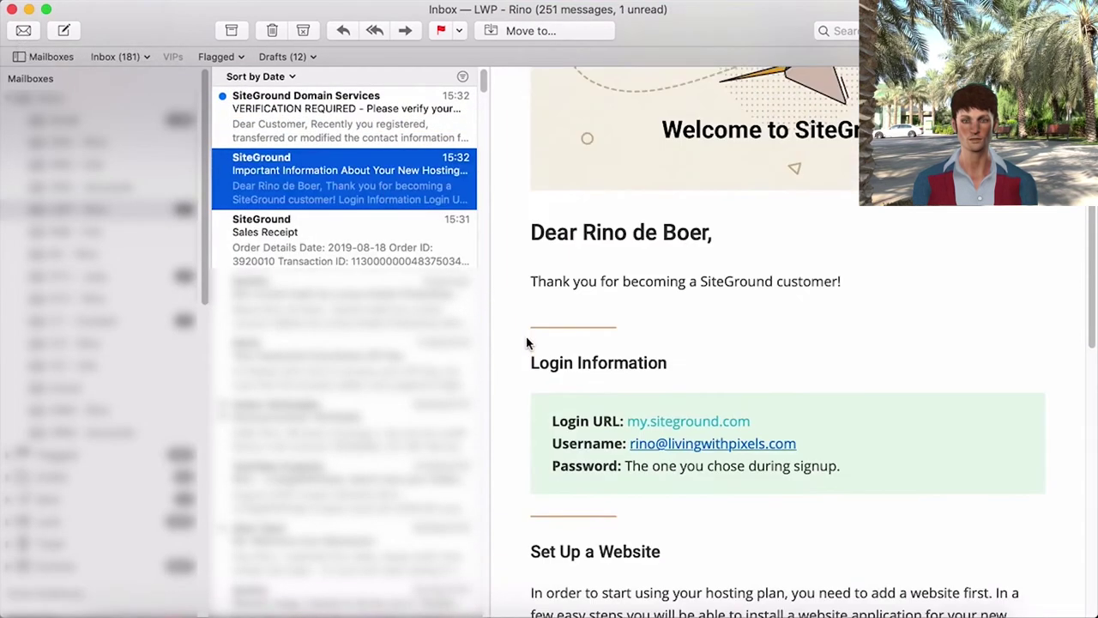
pyautogui.scroll(-3, 526, 335)
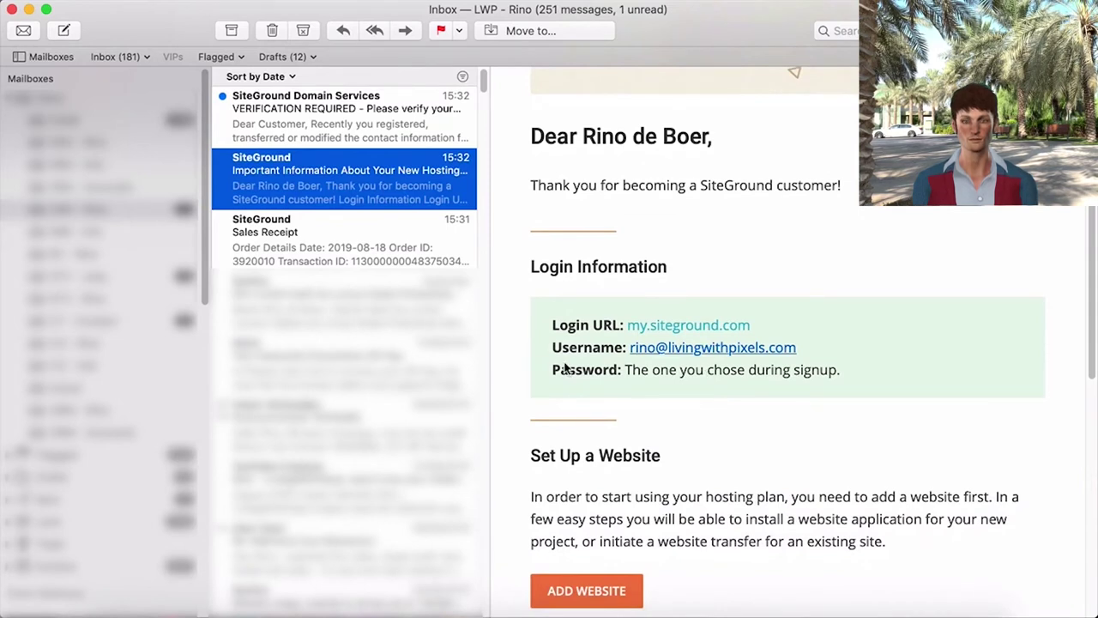
pyautogui.scroll(2, 542, 325)
pyautogui.scroll(-3, 549, 328)
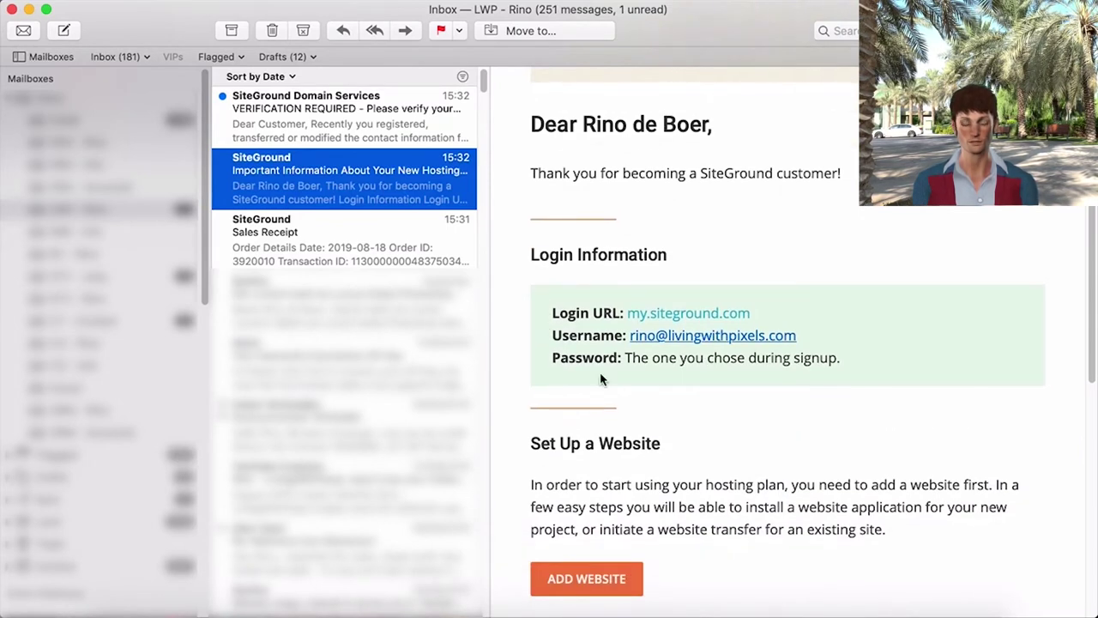
# - Follow the e-mail's login link and sign in to SiteGround with the account username and pasted password
pyautogui.click(678, 314)
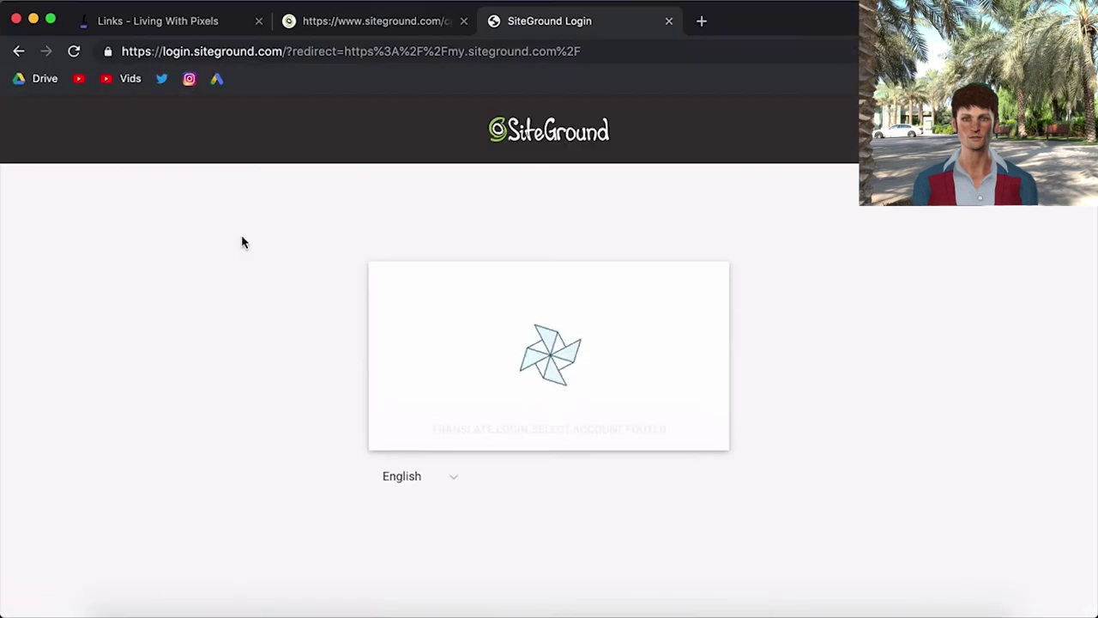
pyautogui.press('super+Tab')
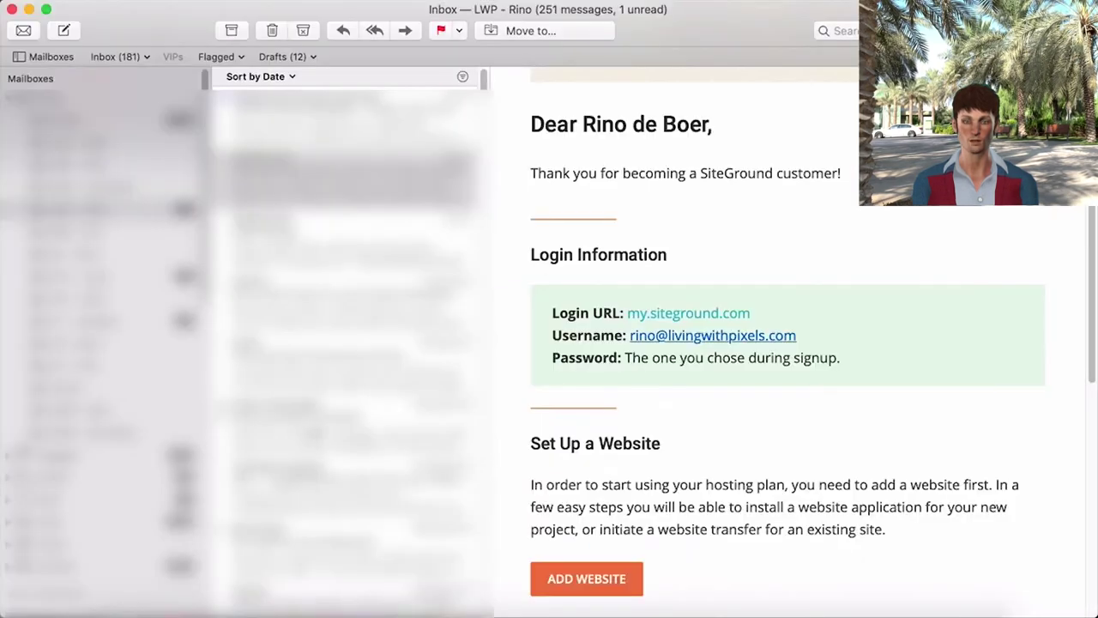
pyautogui.scroll(-1, 731, 347)
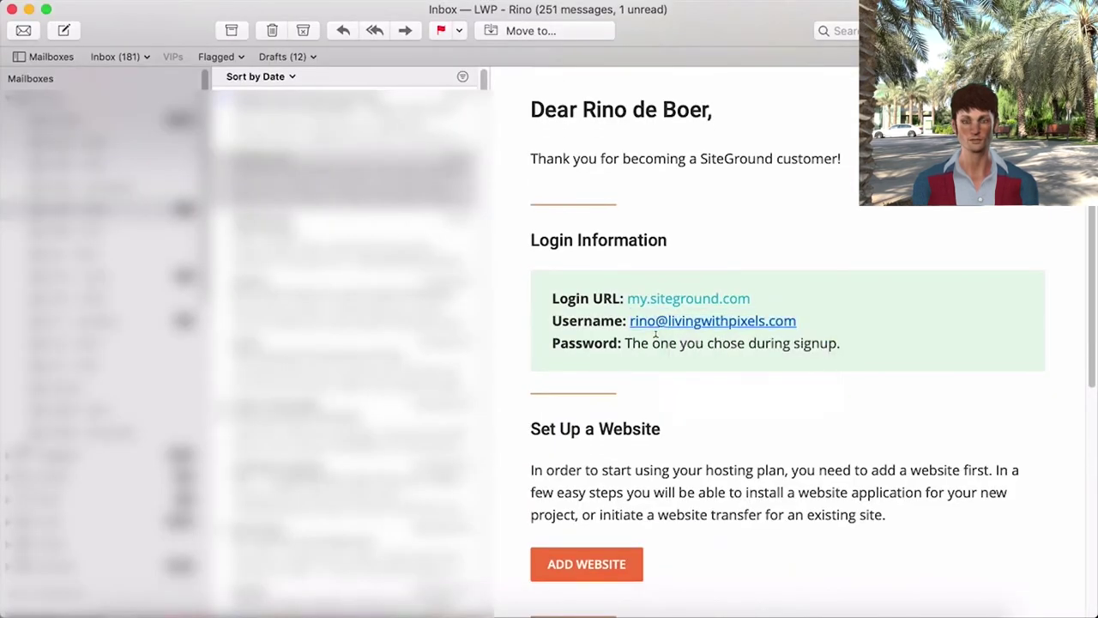
pyautogui.press('super+Tab')
pyautogui.write('rin')
pyautogui.click(514, 480)
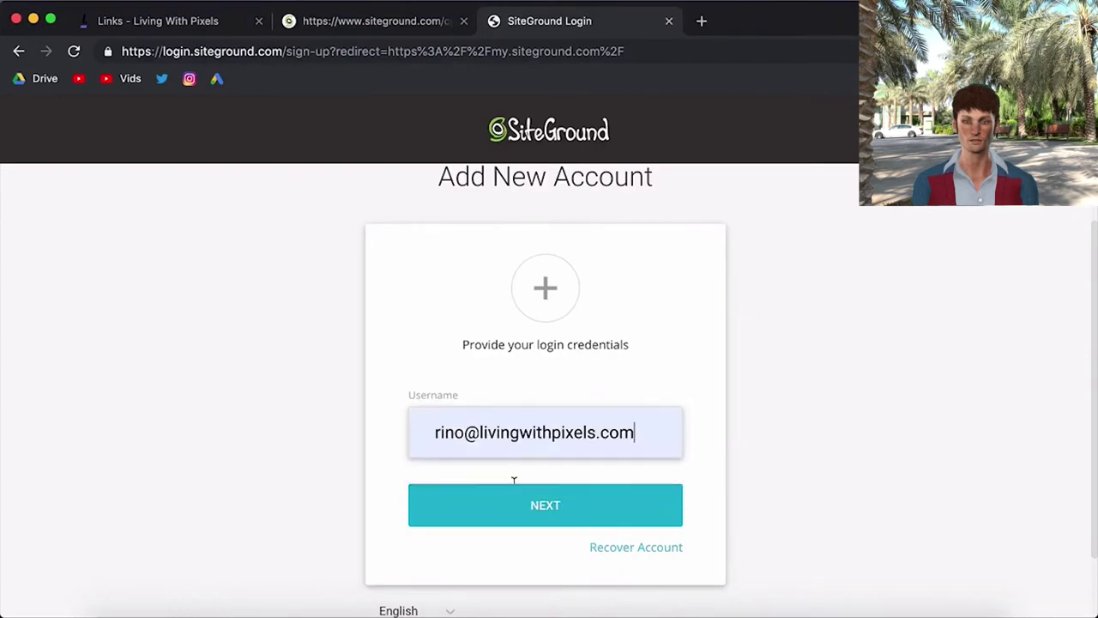
pyautogui.click(515, 513)
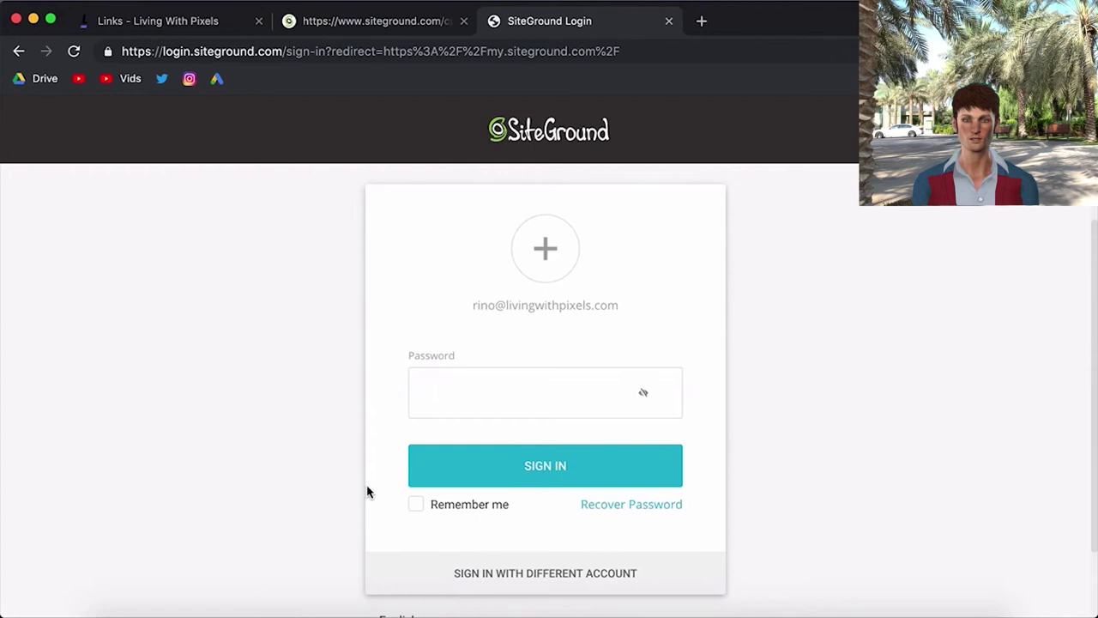
pyautogui.press('super+v')
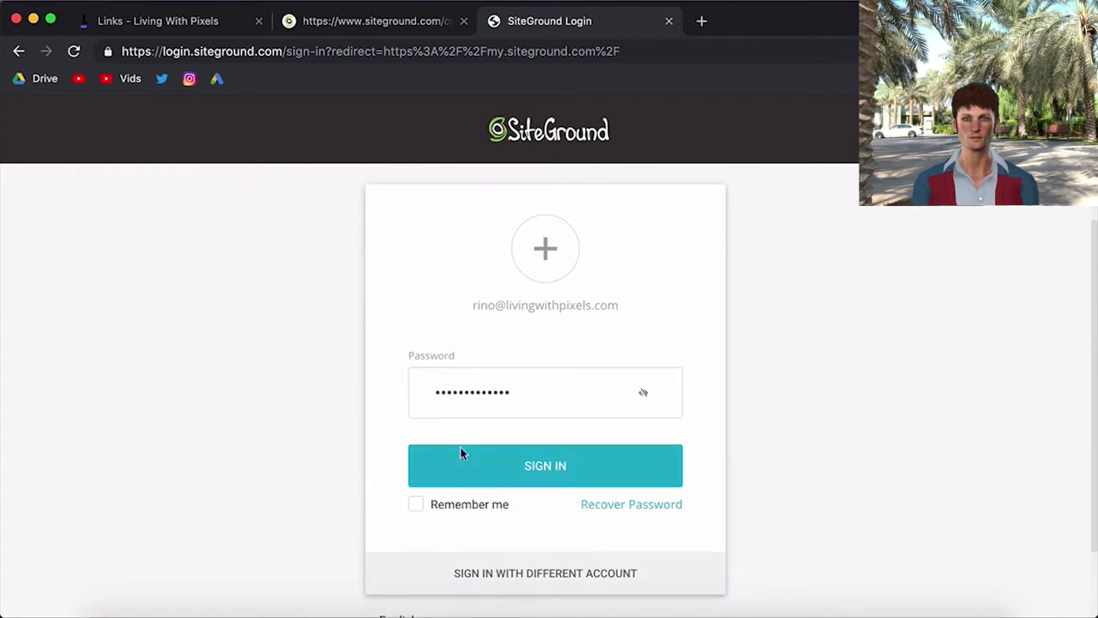
pyautogui.click(460, 453)
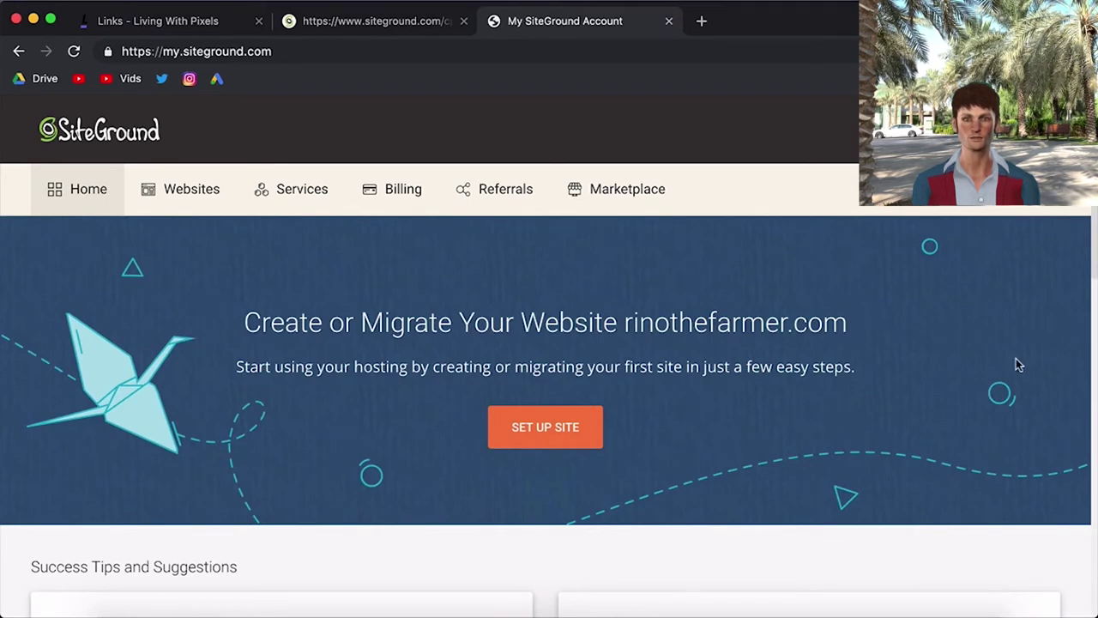
# - Browse the dashboard tips, then launch SET UP SITE for rinothefarmer.com from the banner
pyautogui.scroll(-5, 1059, 373)
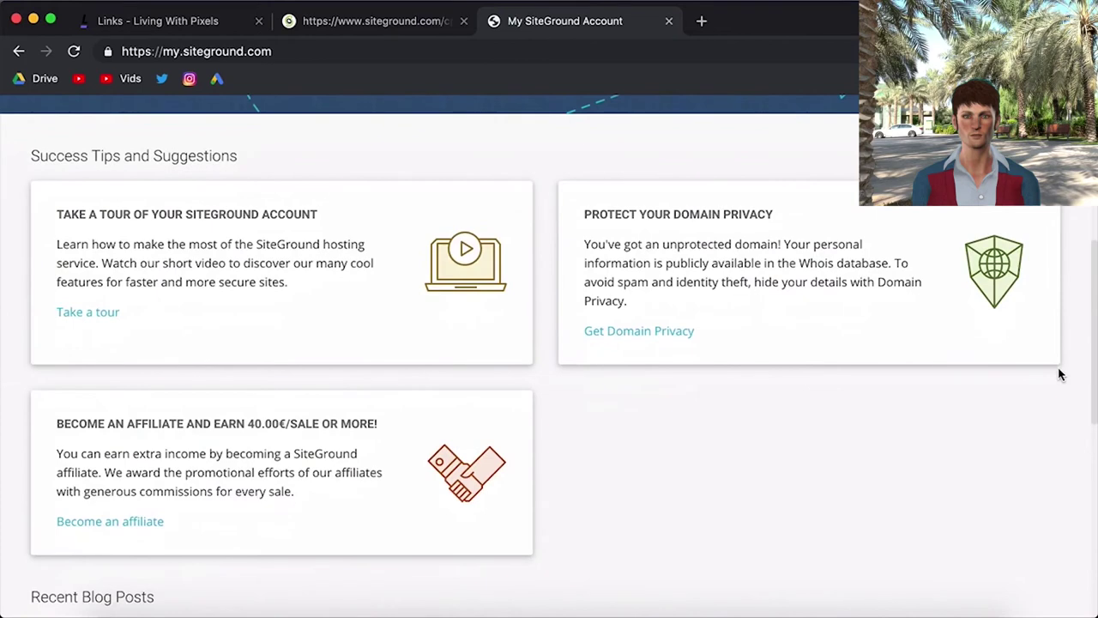
pyautogui.scroll(-5, 1058, 372)
pyautogui.scroll(5, 1058, 372)
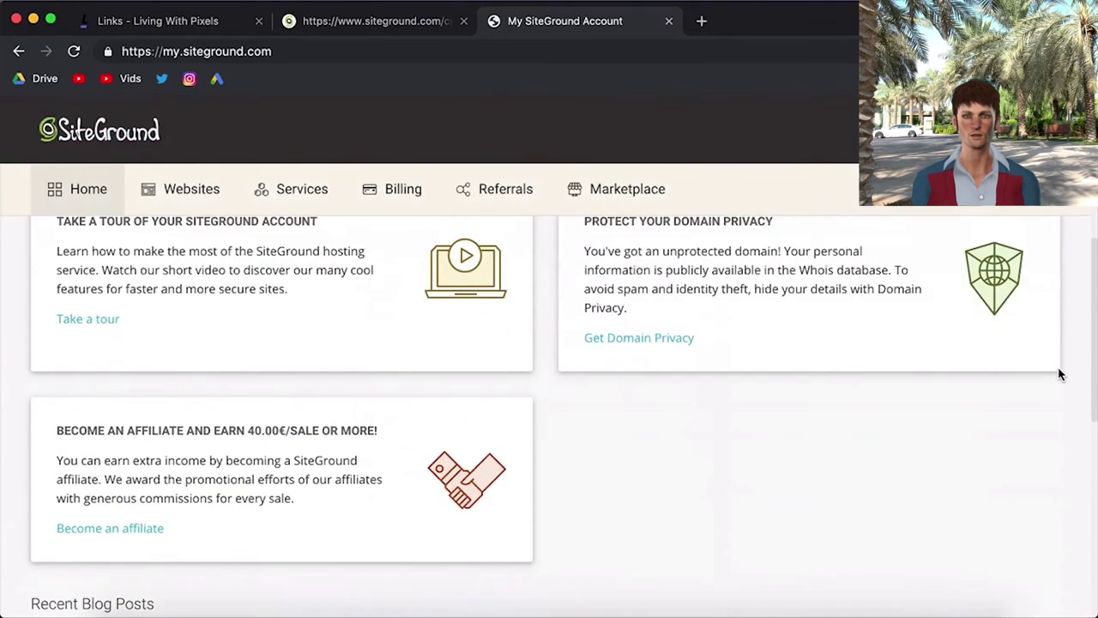
pyautogui.scroll(-2, 1058, 372)
pyautogui.scroll(8, 1059, 372)
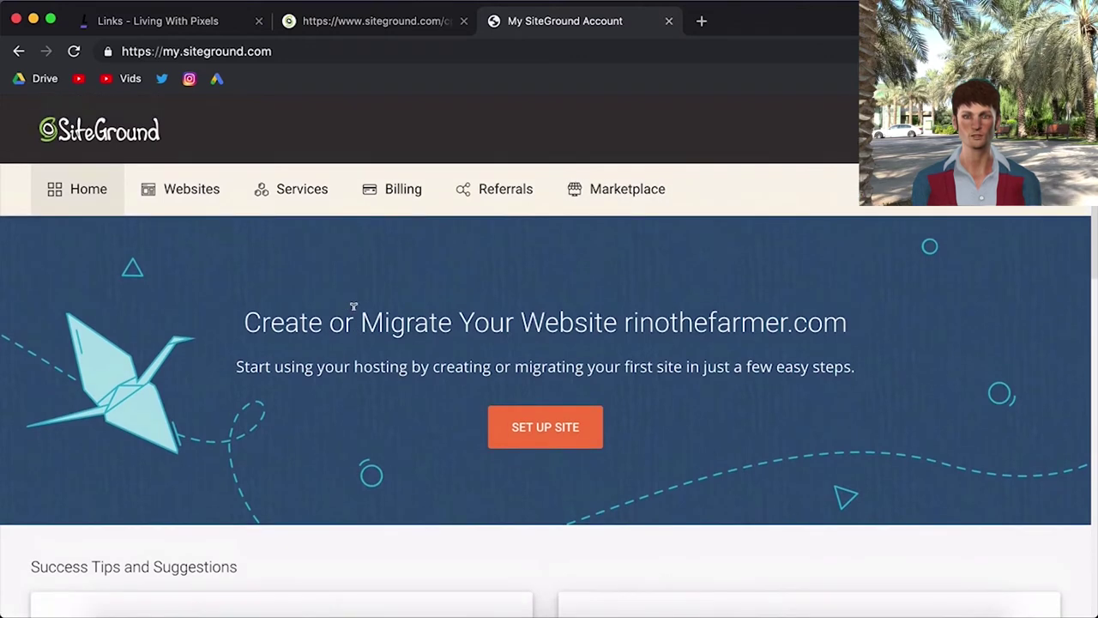
pyautogui.click(565, 435)
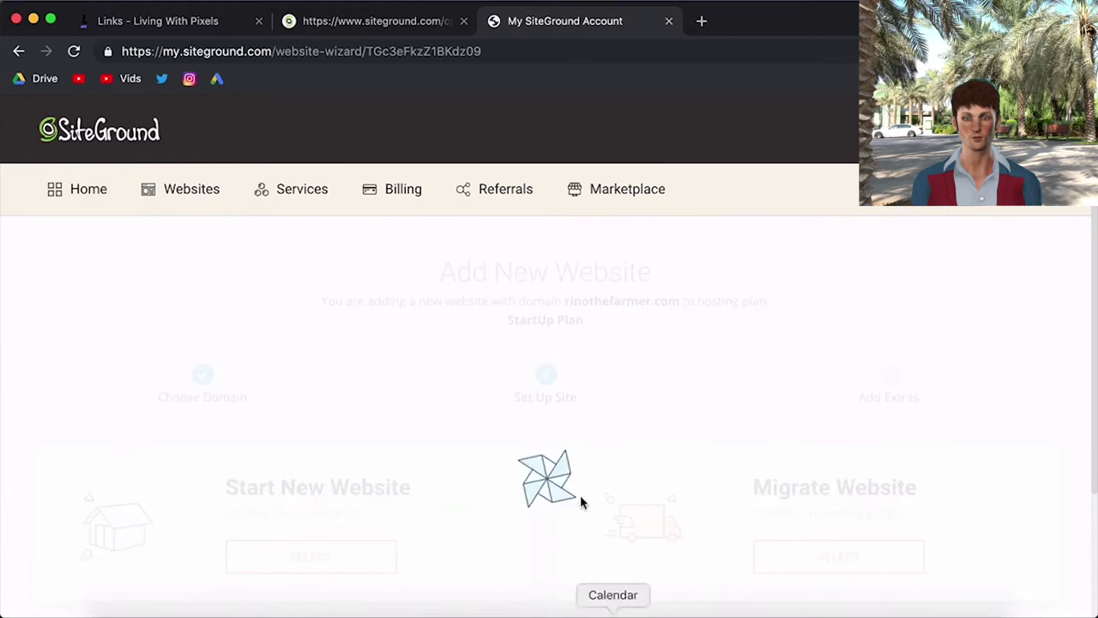
# - Select Start New Website and WordPress as the application in the Add New Website wizard
pyautogui.scroll(-1, 575, 497)
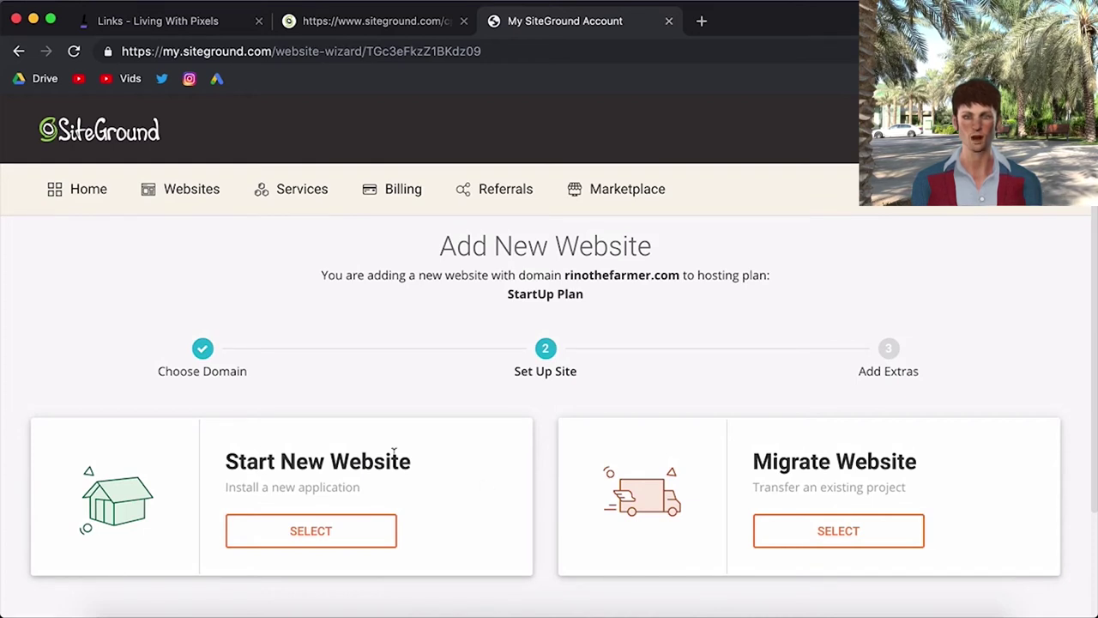
pyautogui.scroll(-1, 390, 481)
pyautogui.scroll(1, 343, 497)
pyautogui.click(310, 525)
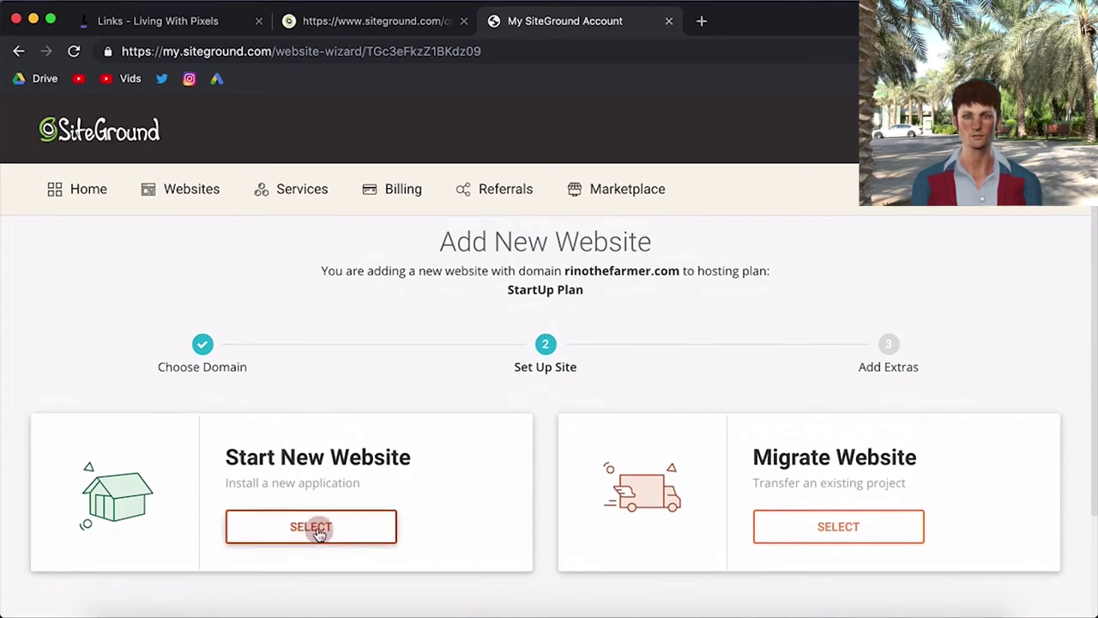
pyautogui.scroll(-5, 470, 466)
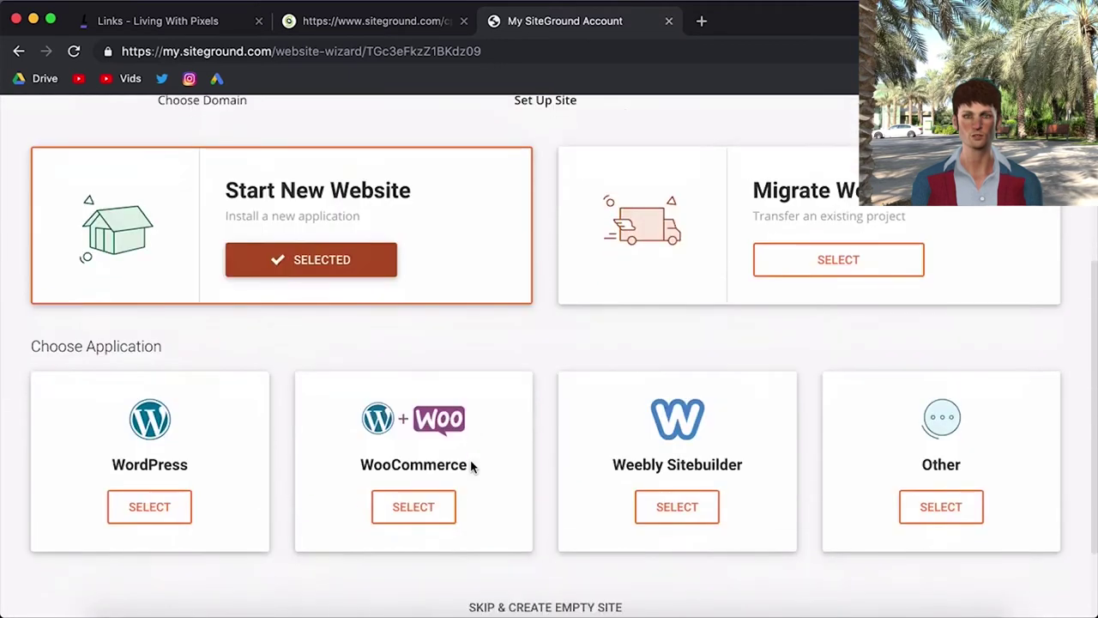
pyautogui.click(151, 417)
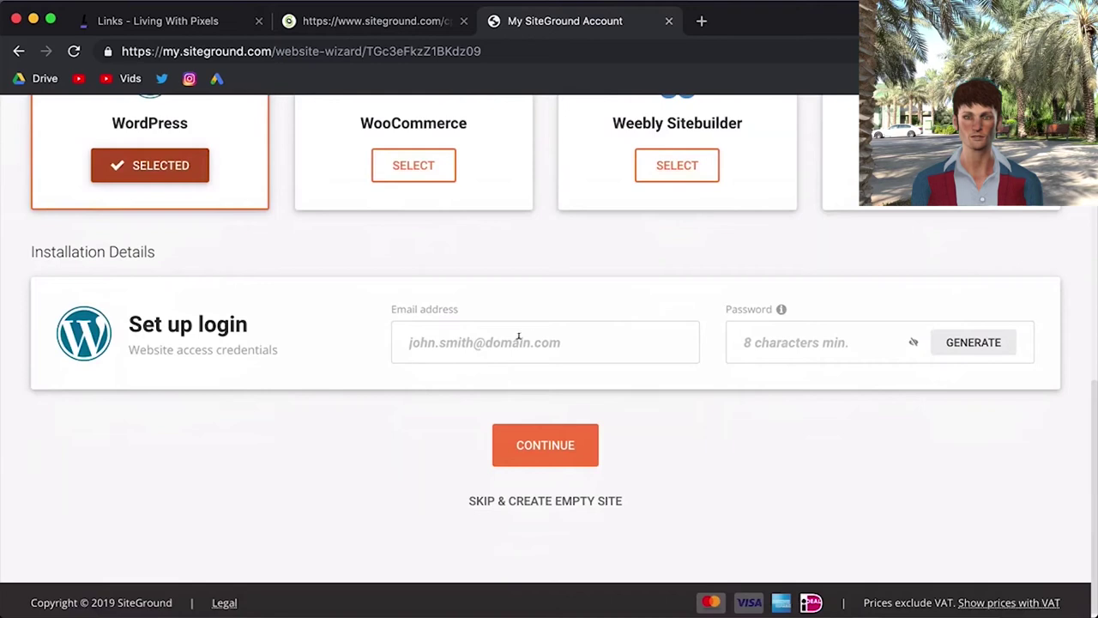
pyautogui.click(533, 335)
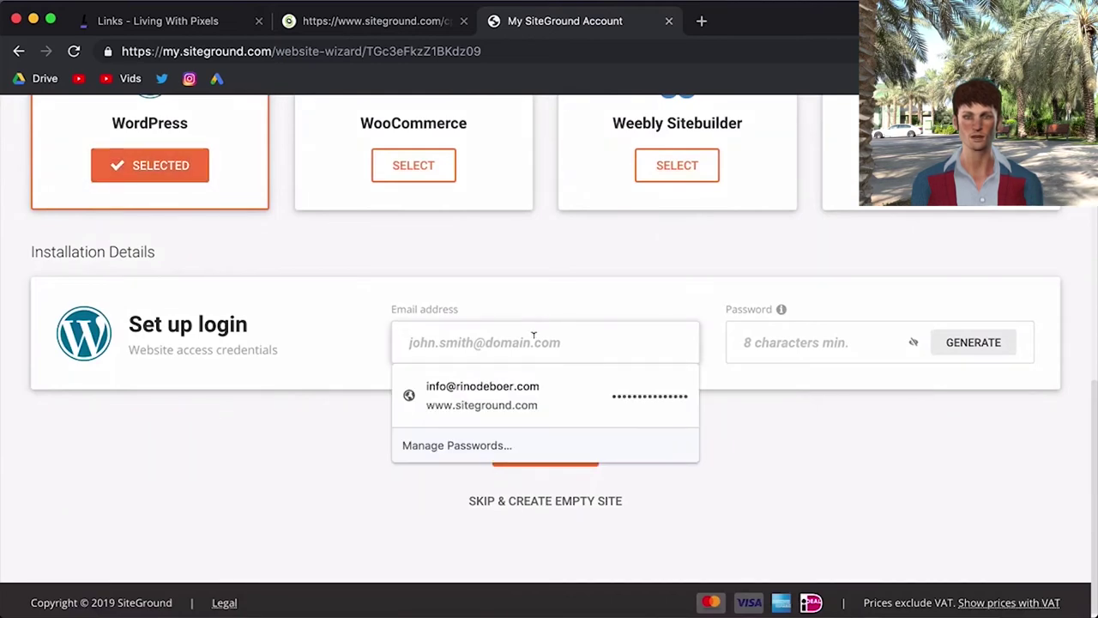
# - Enter the admin e-mail address for the WordPress login, correcting the typos
pyautogui.click(334, 391)
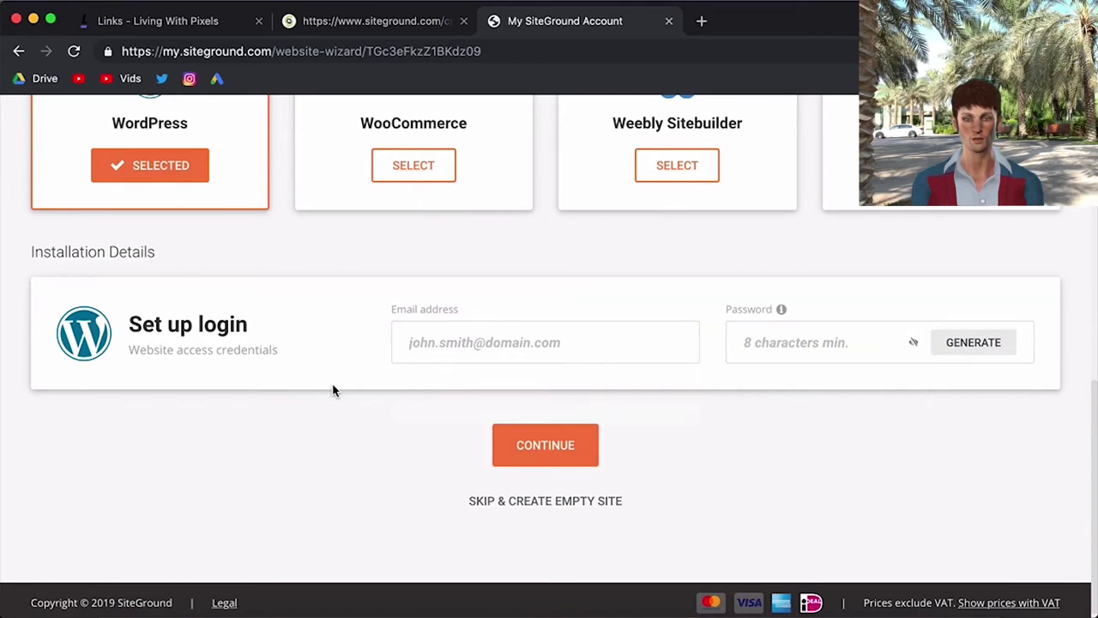
pyautogui.click(522, 344)
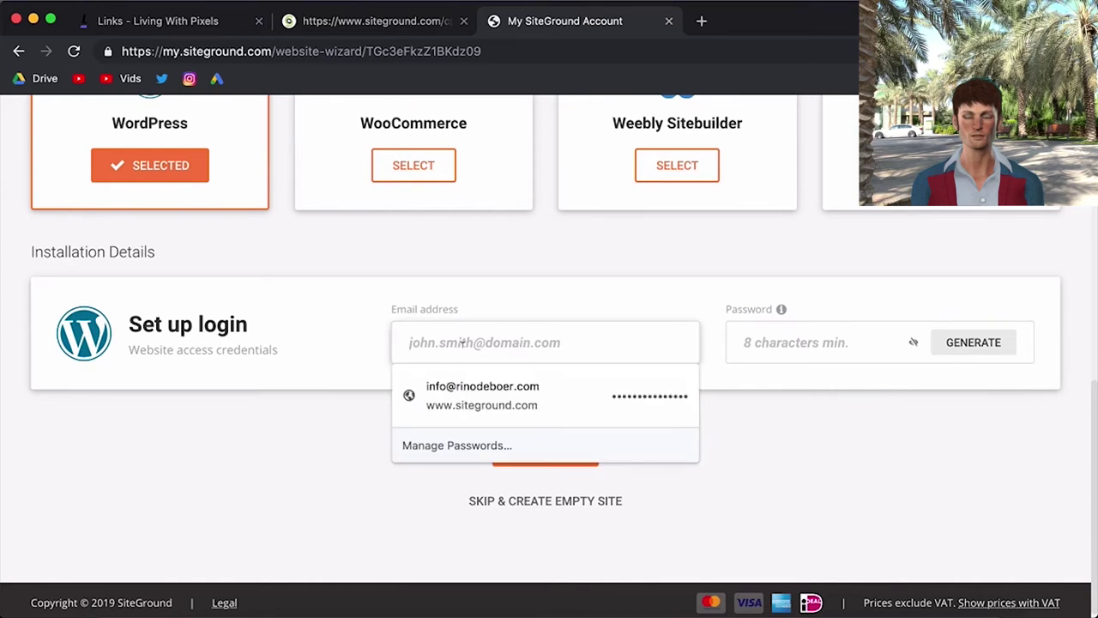
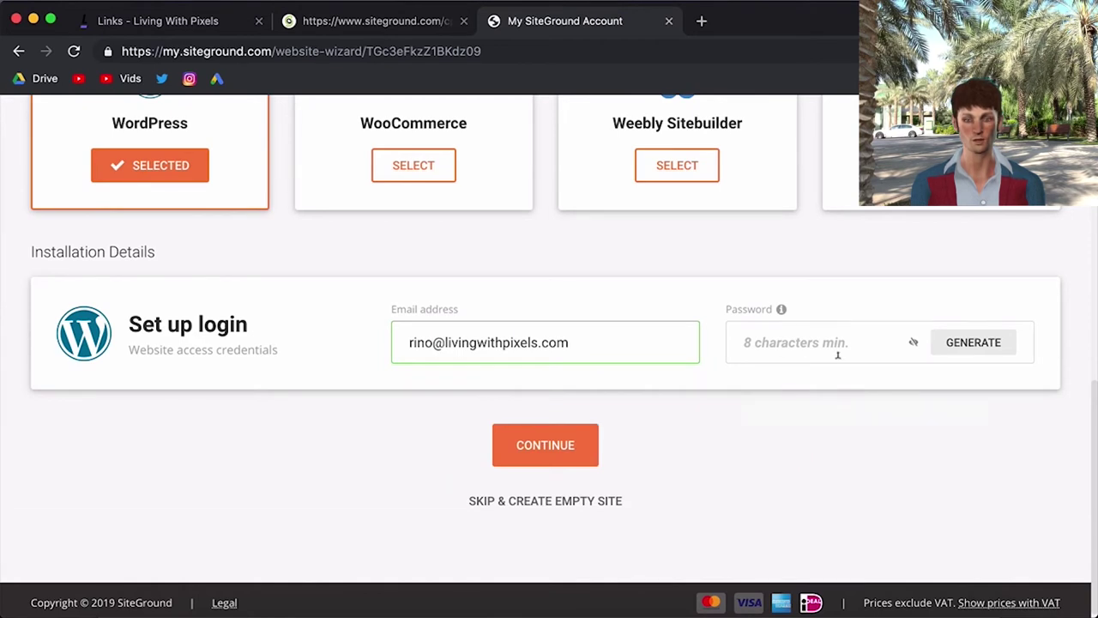
# - Generate a strong password, copy it, and continue to Add Extras
pyautogui.click(983, 348)
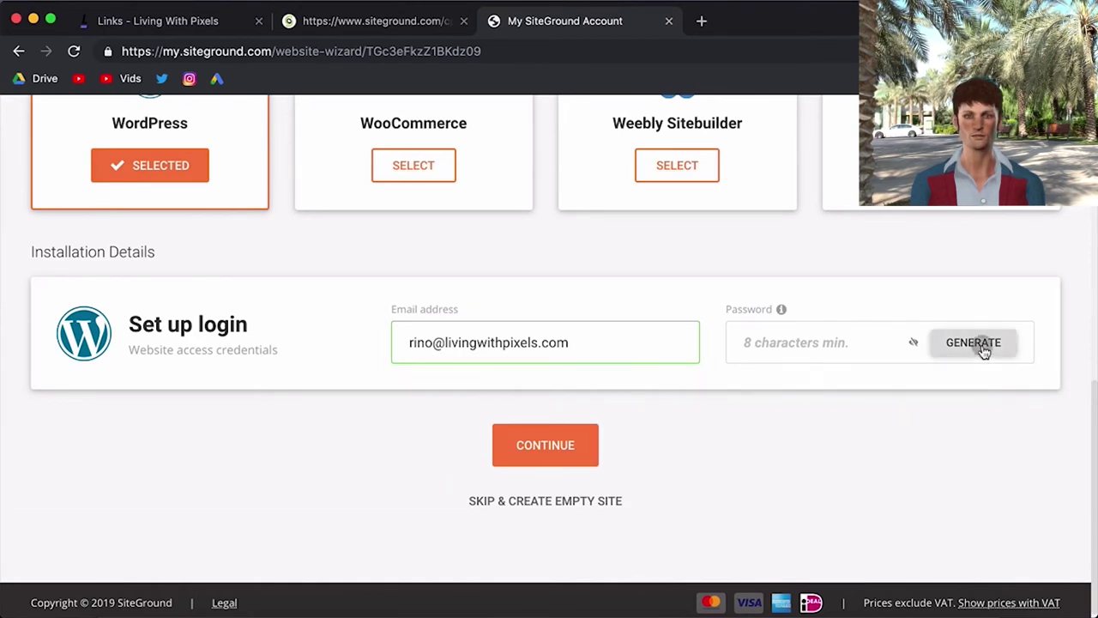
pyautogui.click(988, 345)
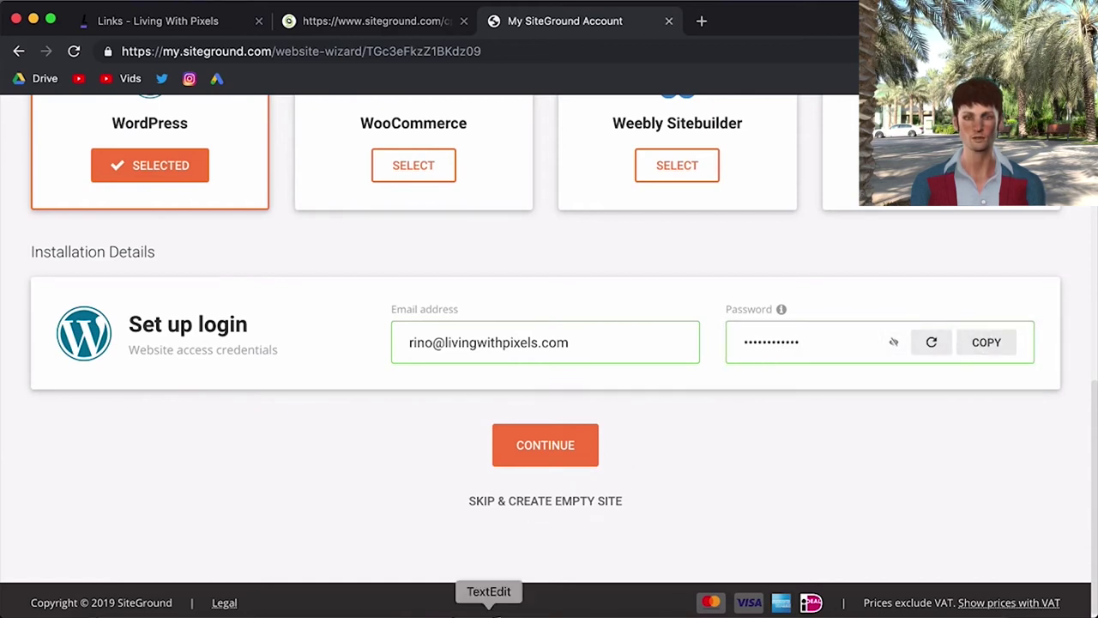
pyautogui.click(541, 448)
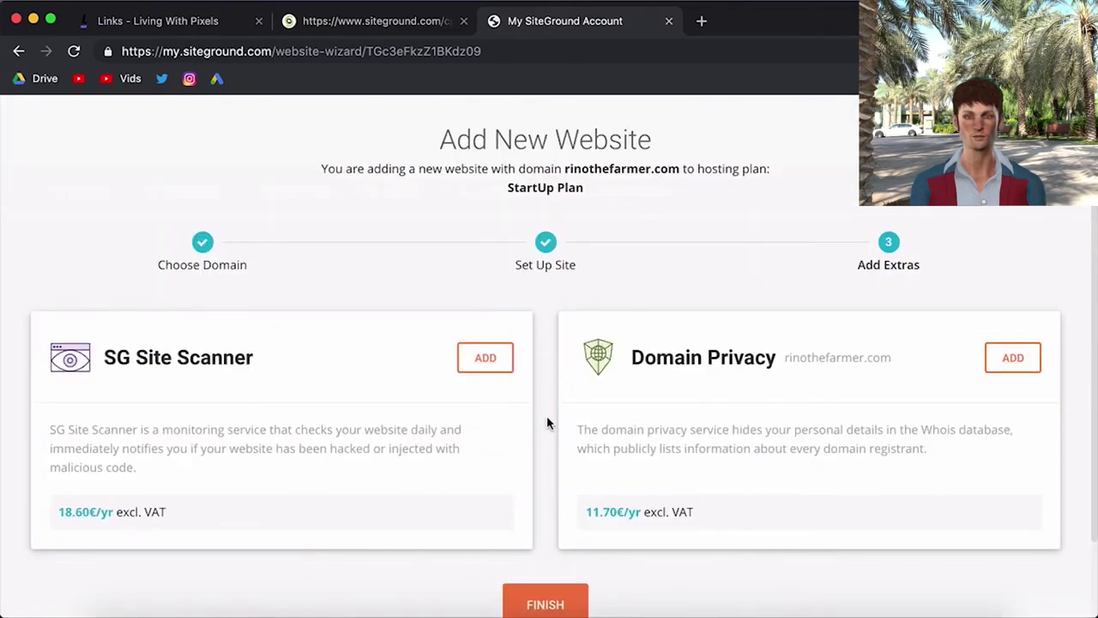
# - Finish rinothefarmer.com without SG Site Scanner or Domain Privacy, open Site Tools, then a new incognito tab
pyautogui.scroll(-2, 546, 415)
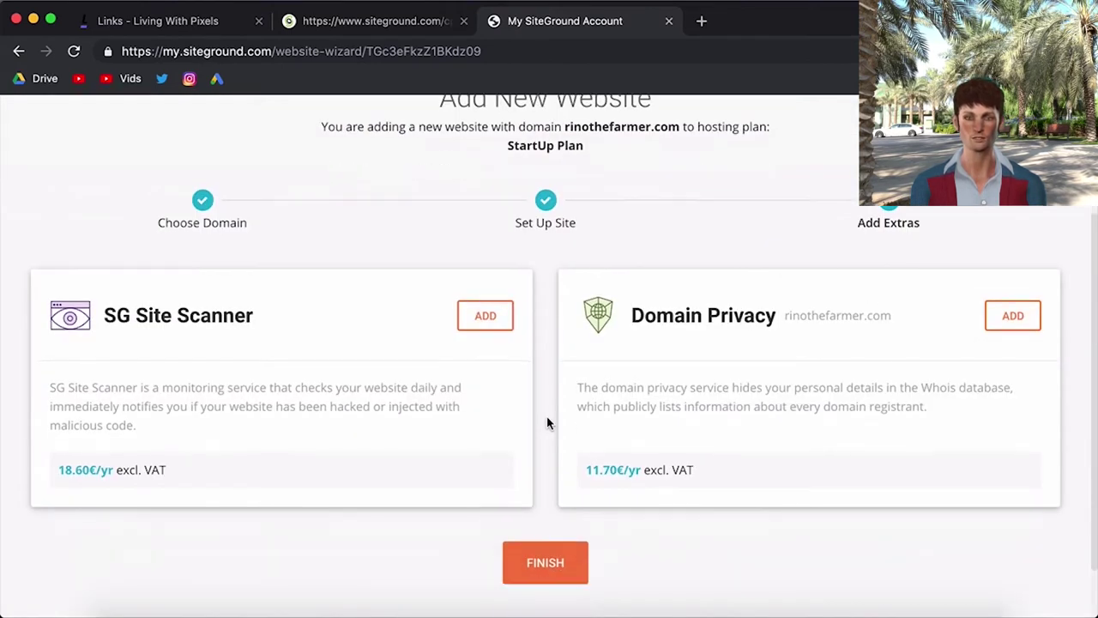
pyautogui.click(551, 534)
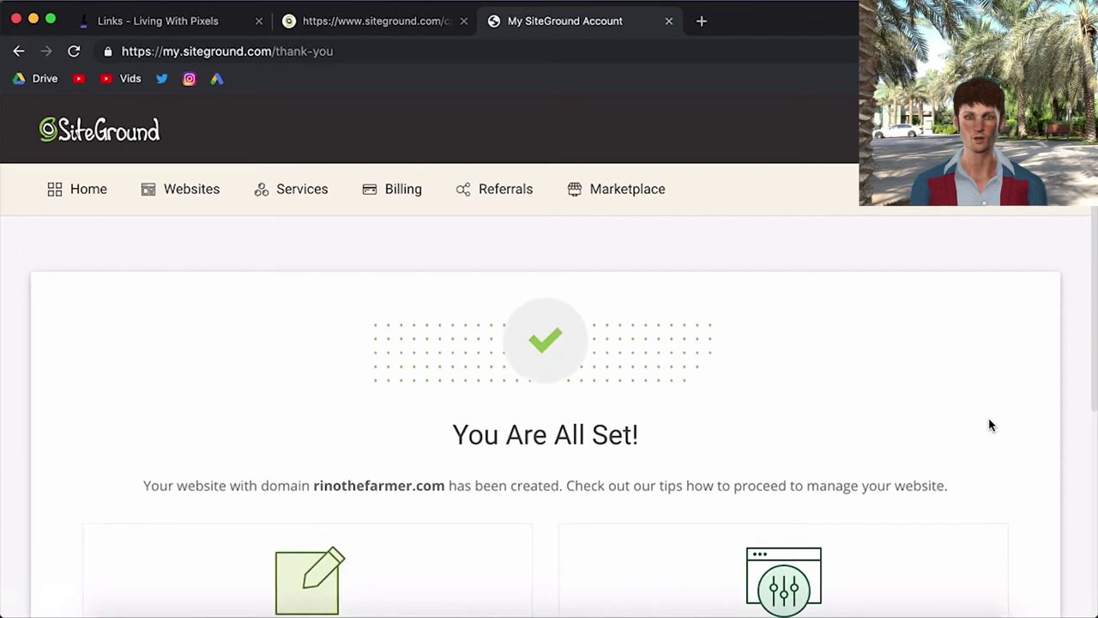
pyautogui.scroll(-3, 1051, 392)
pyautogui.scroll(-4, 1050, 392)
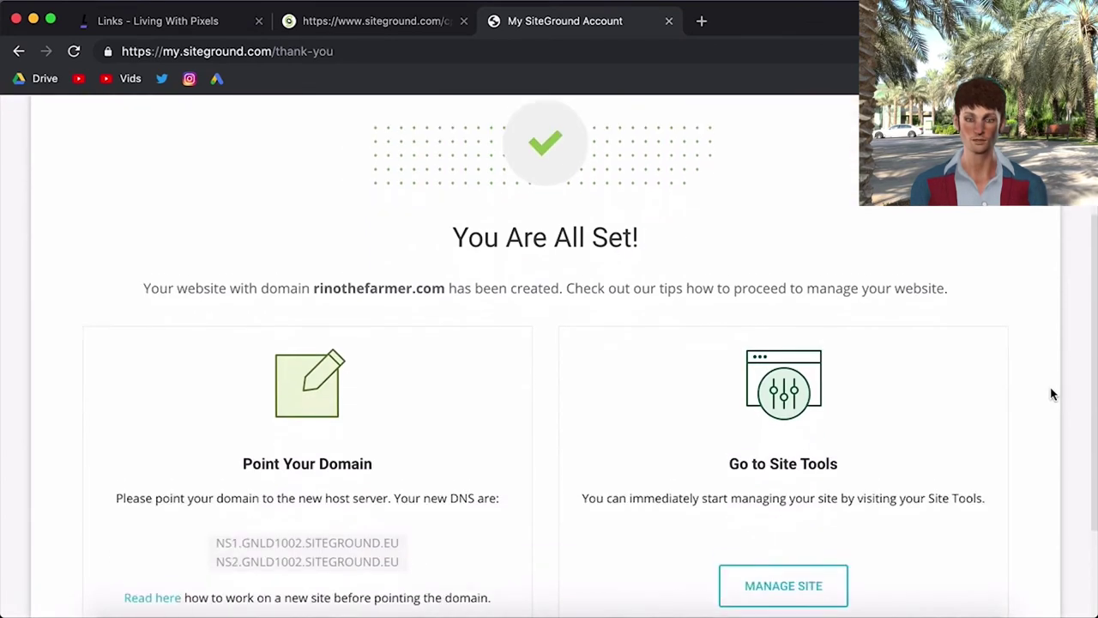
pyautogui.scroll(3, 625, 460)
pyautogui.scroll(-2, 567, 451)
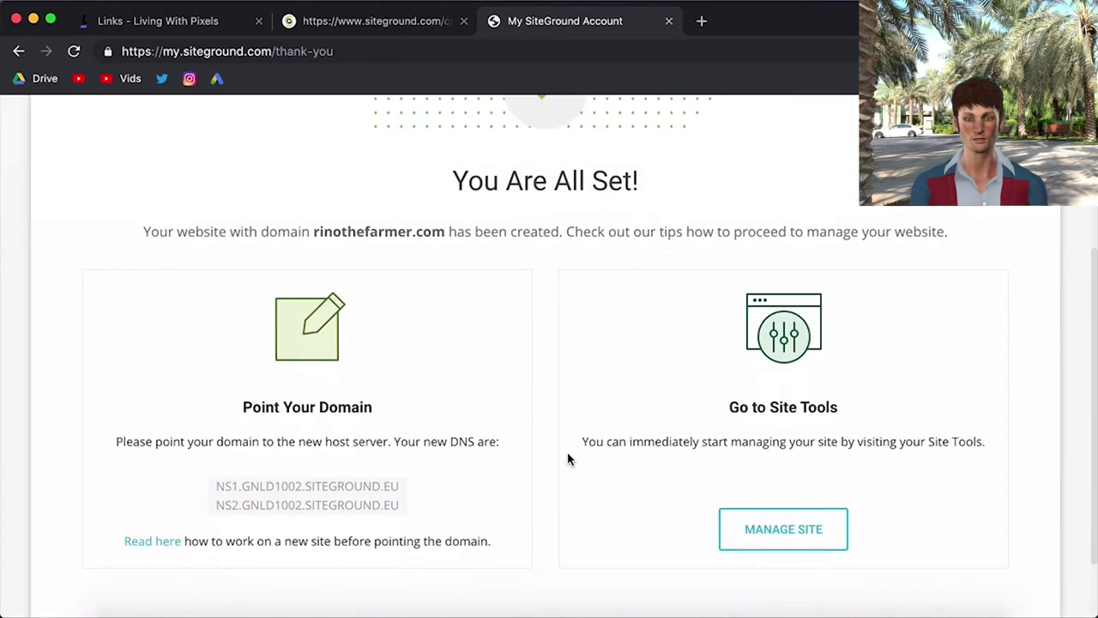
pyautogui.click(783, 530)
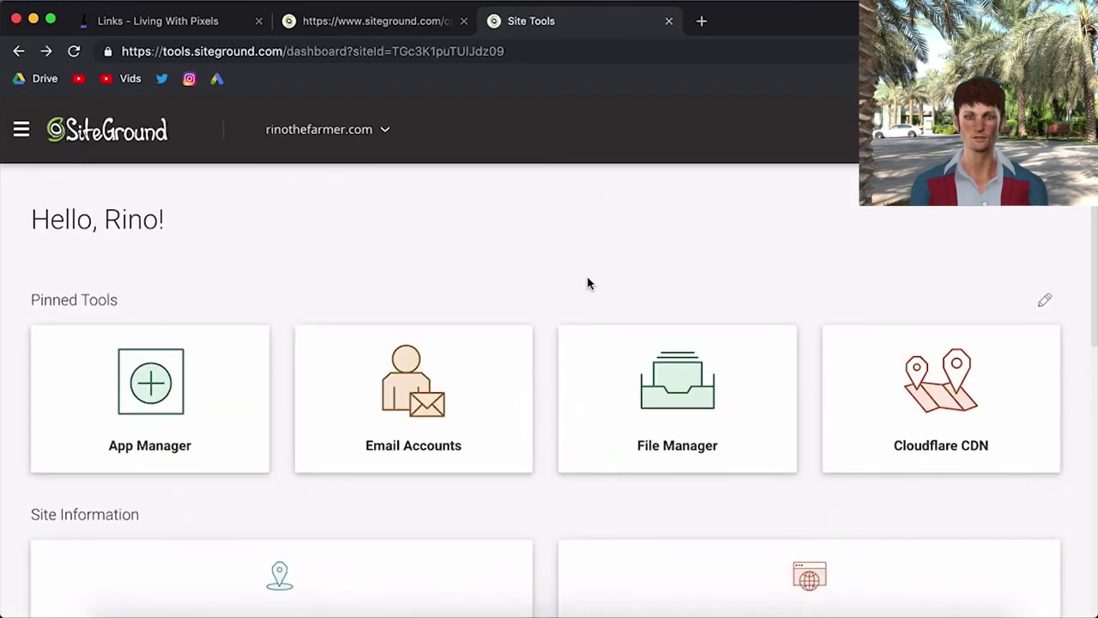
pyautogui.click(702, 21)
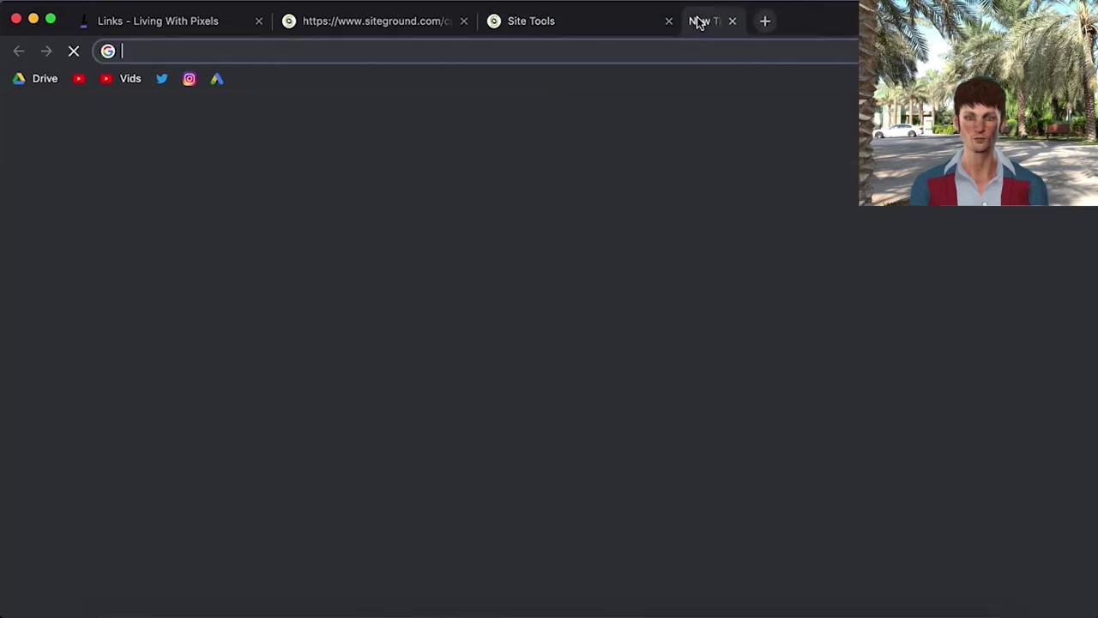
# - Load rinothefarmer.com/wp-admin and log in with the saved e-mail and pasted password
pyautogui.write('rinoth')
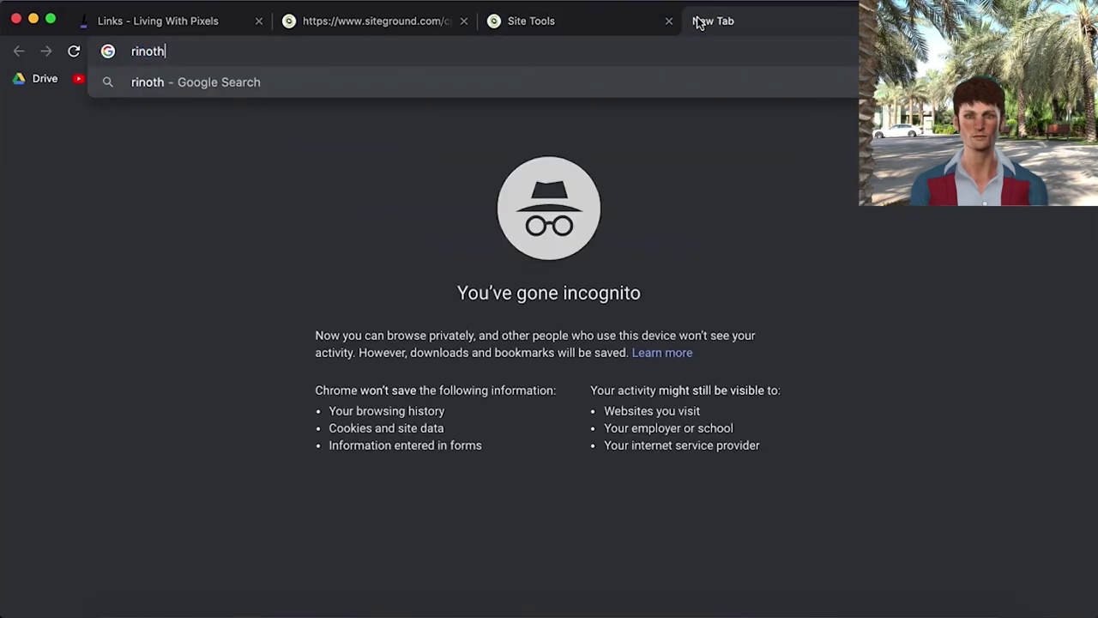
pyautogui.write('efarmer.com')
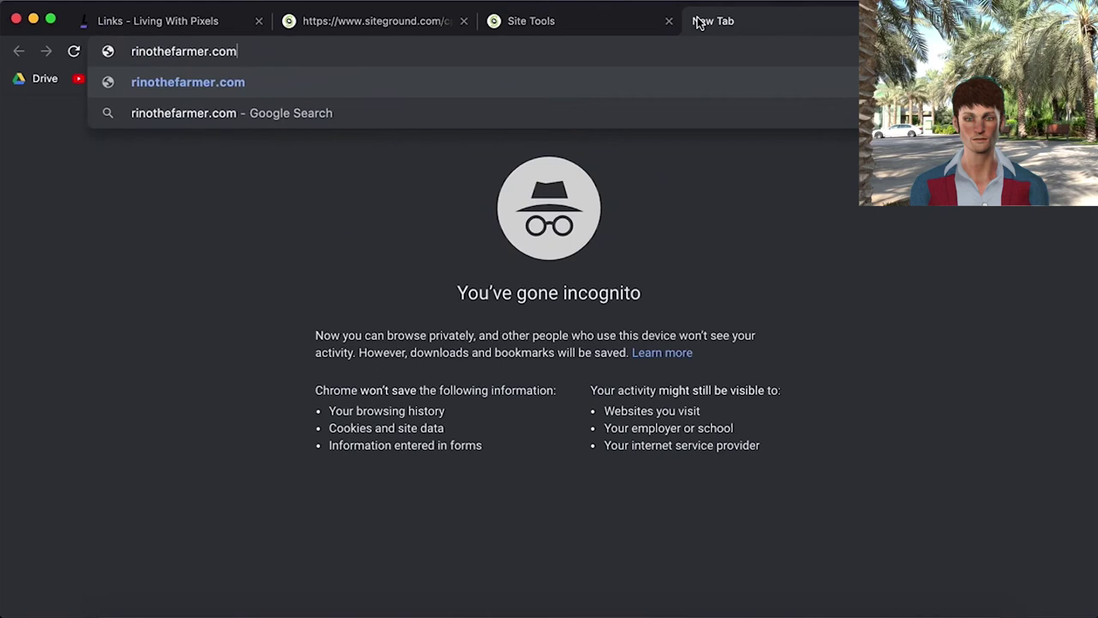
pyautogui.write('/')
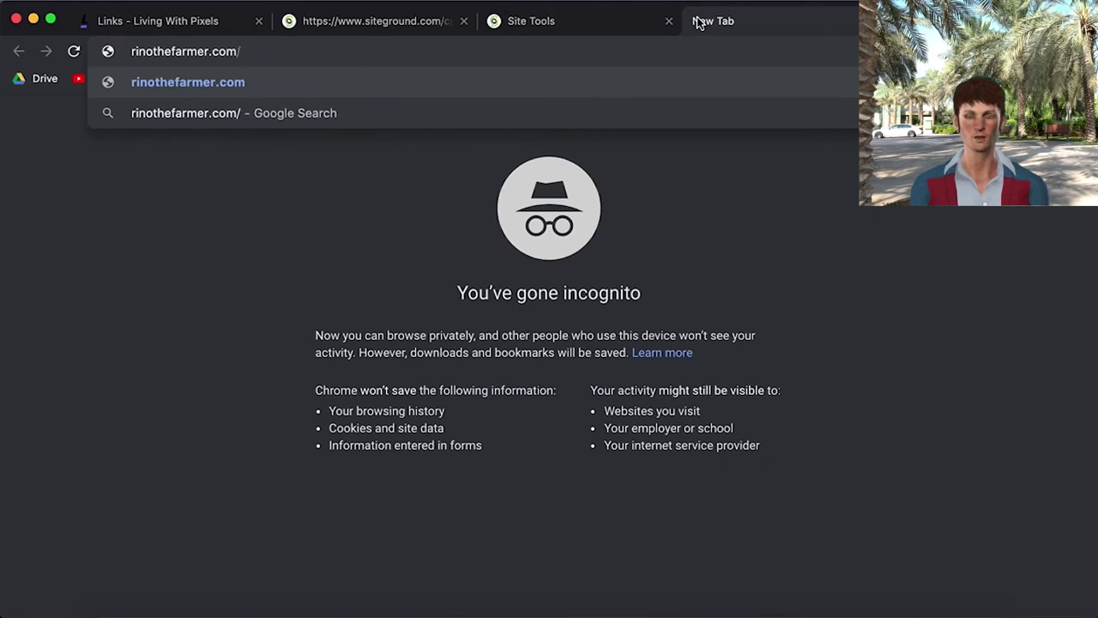
pyautogui.write('wp-')
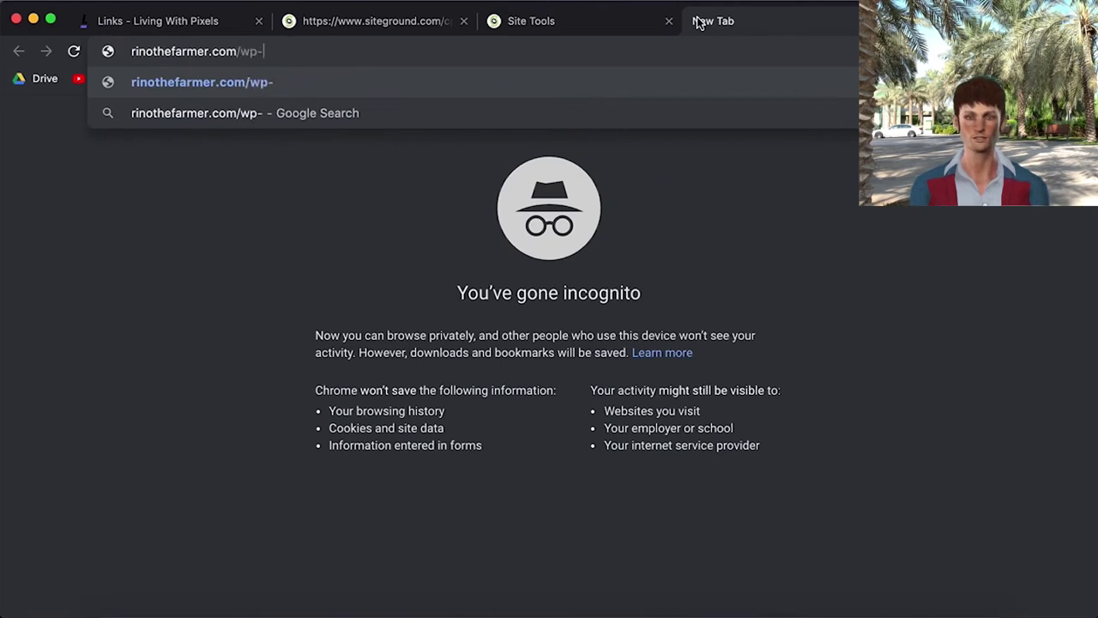
pyautogui.write('admin')
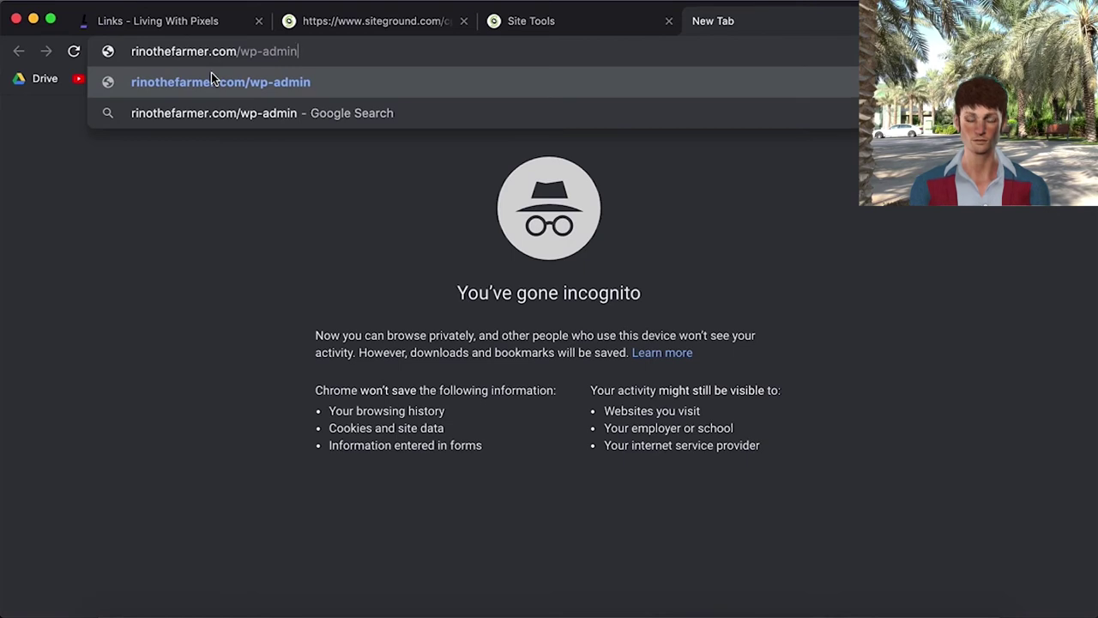
pyautogui.press('Return')
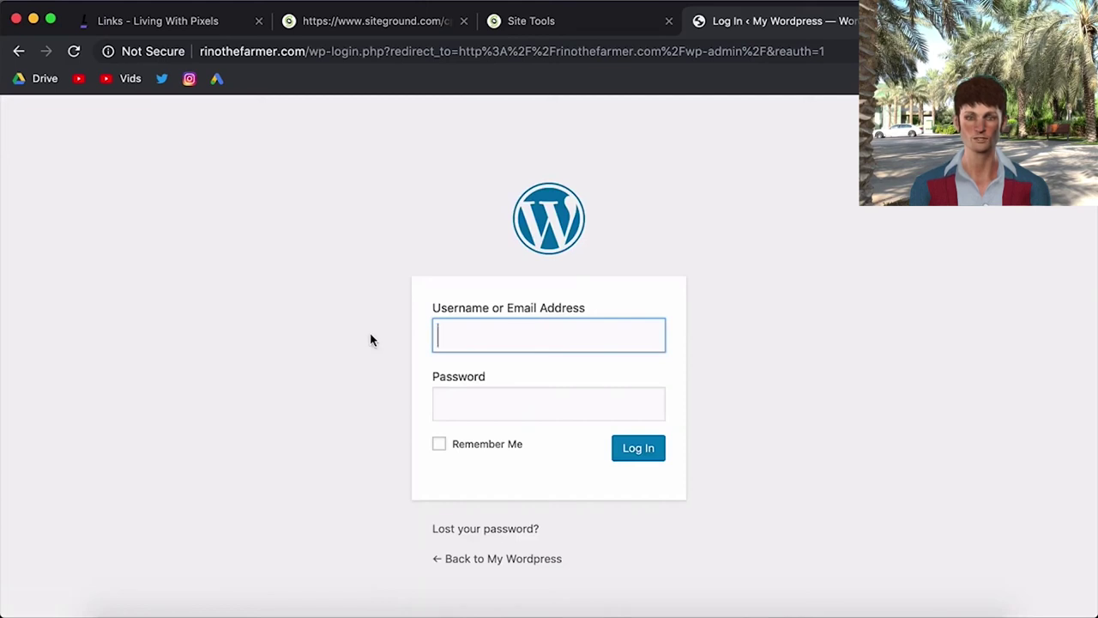
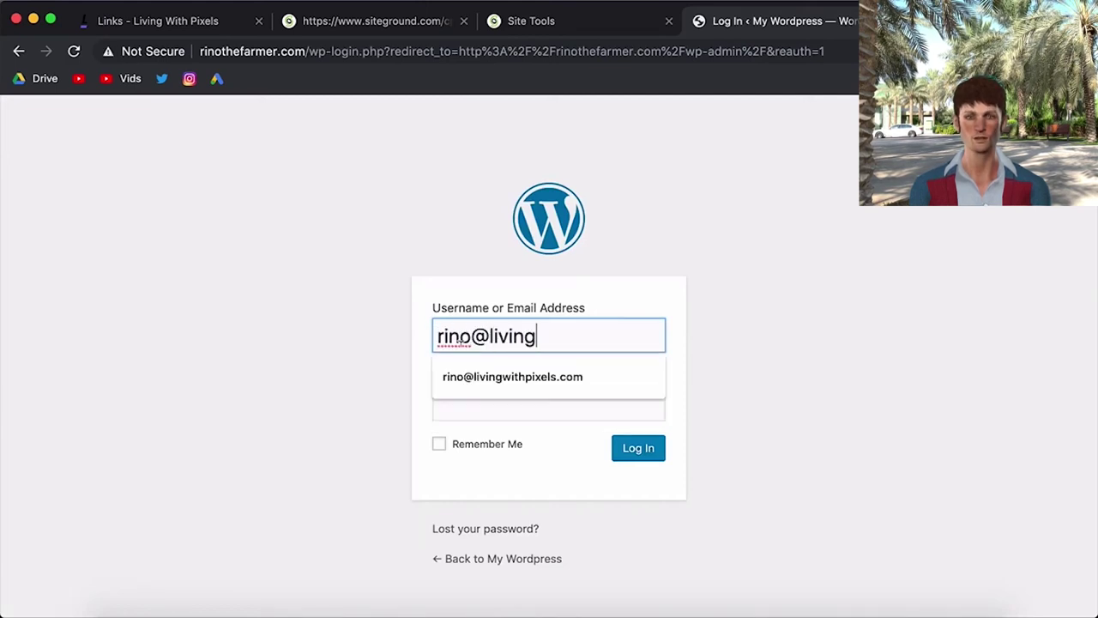
pyautogui.click(512, 382)
pyautogui.click(494, 406)
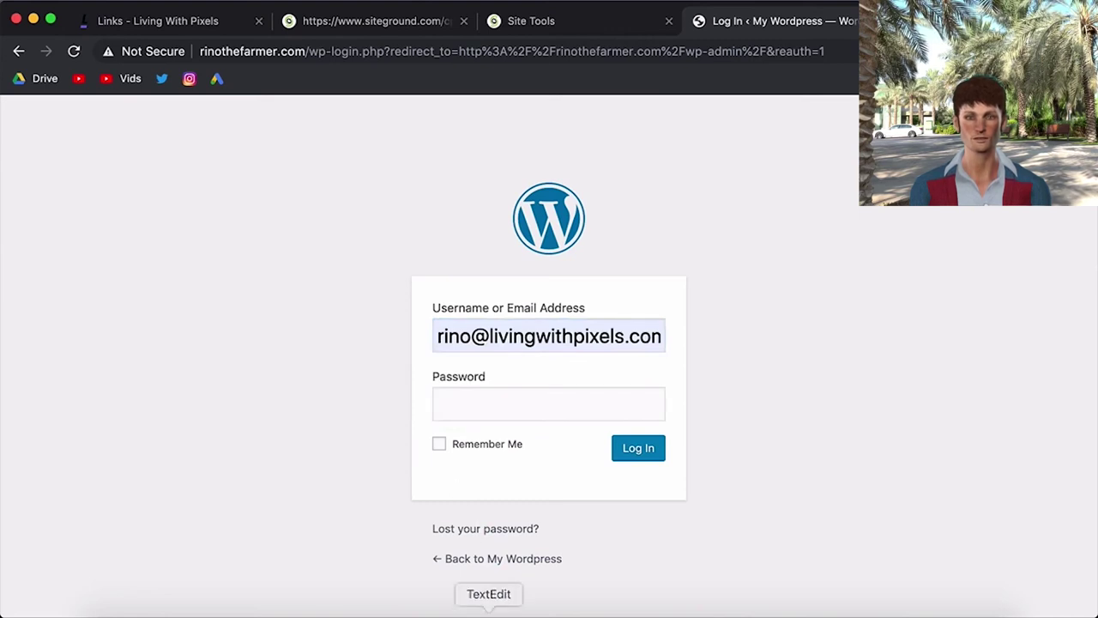
pyautogui.press('super+v')
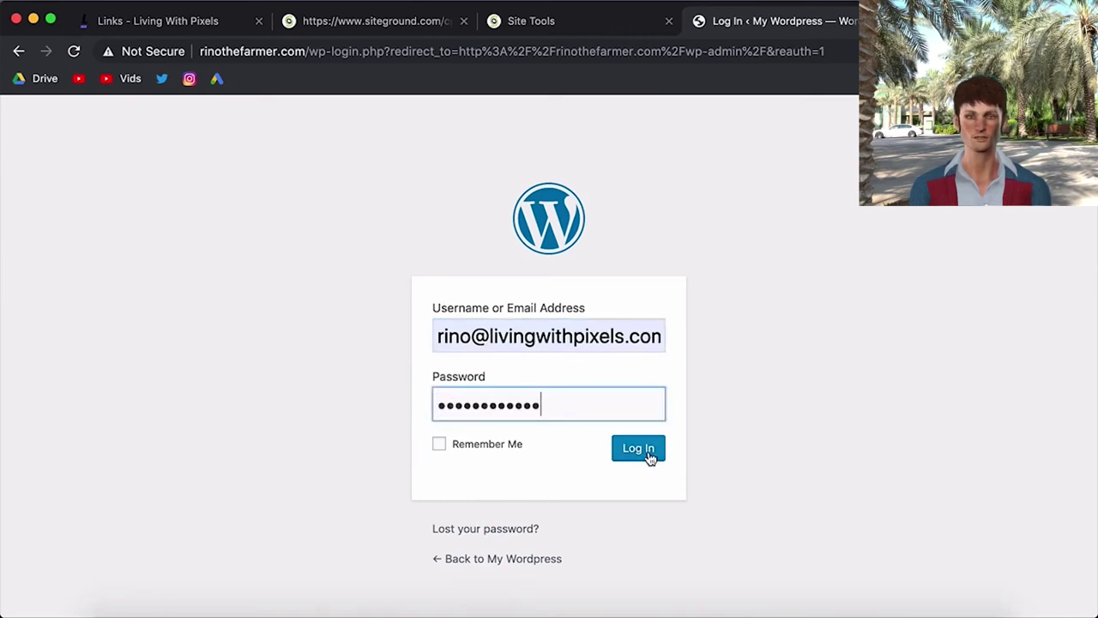
pyautogui.click(649, 458)
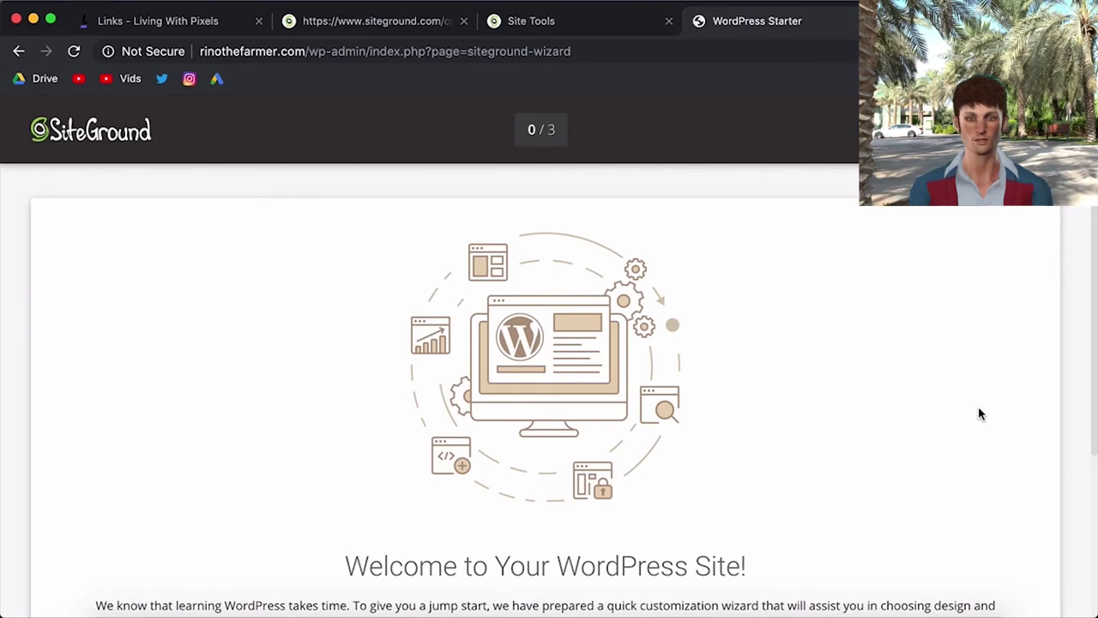
# - Exit the 'Welcome to Your WordPress Site!' starter wizard to land on the Dashboard
pyautogui.scroll(-5, 980, 415)
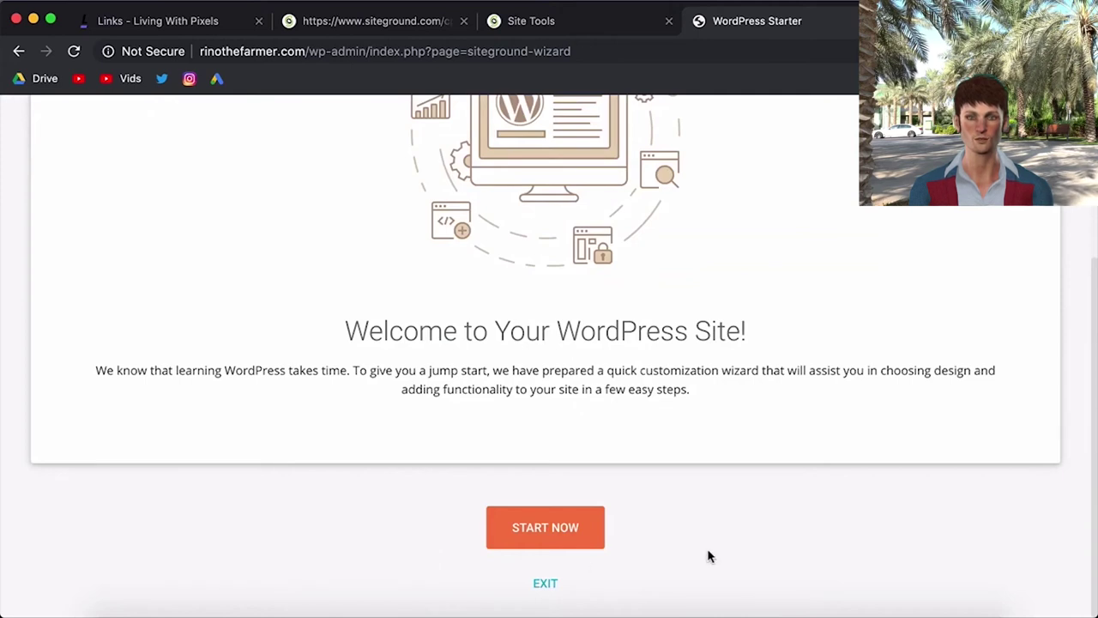
pyautogui.click(544, 582)
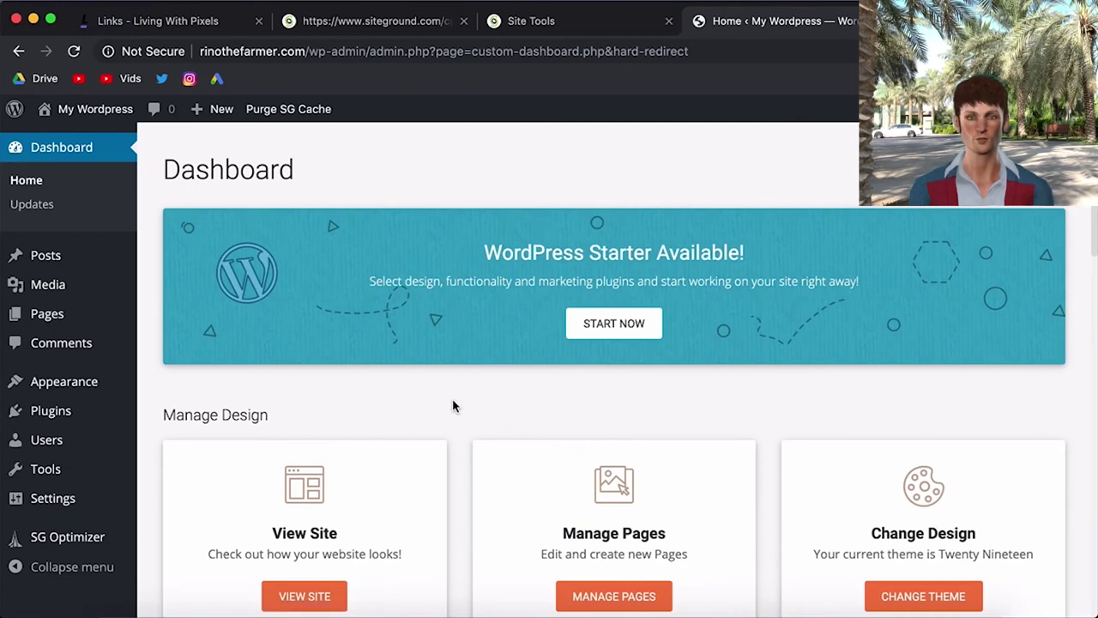
# - Deactivate SG Optimizer and WordPress Starter on the Plugins page, then return to Dashboard
pyautogui.scroll(-5, 457, 418)
pyautogui.scroll(4, 458, 418)
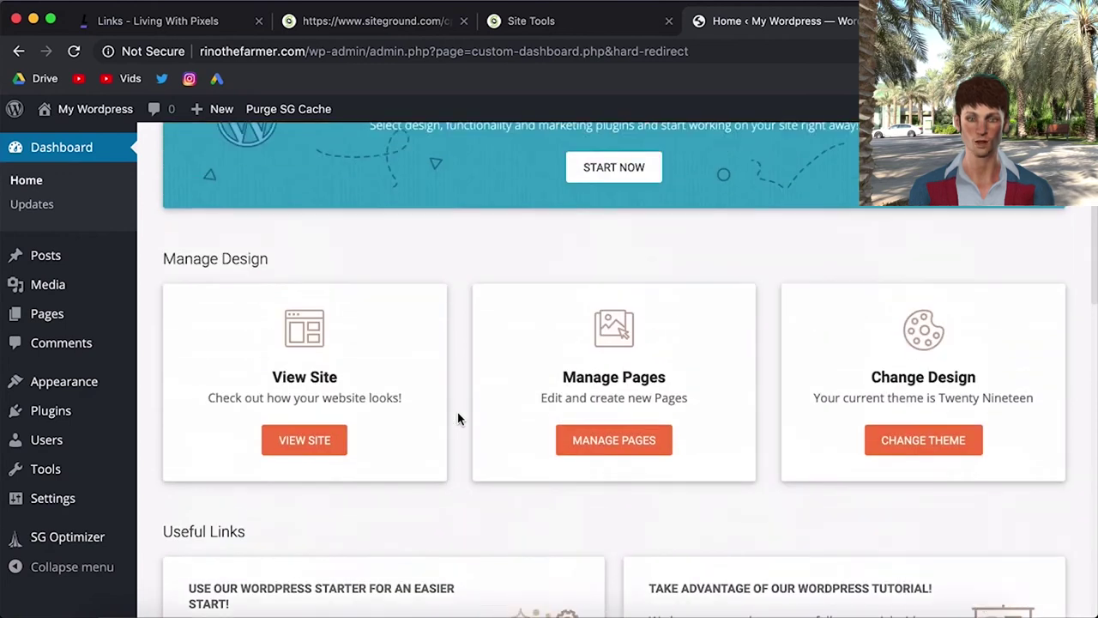
pyautogui.scroll(-10, 457, 418)
pyautogui.scroll(10, 458, 418)
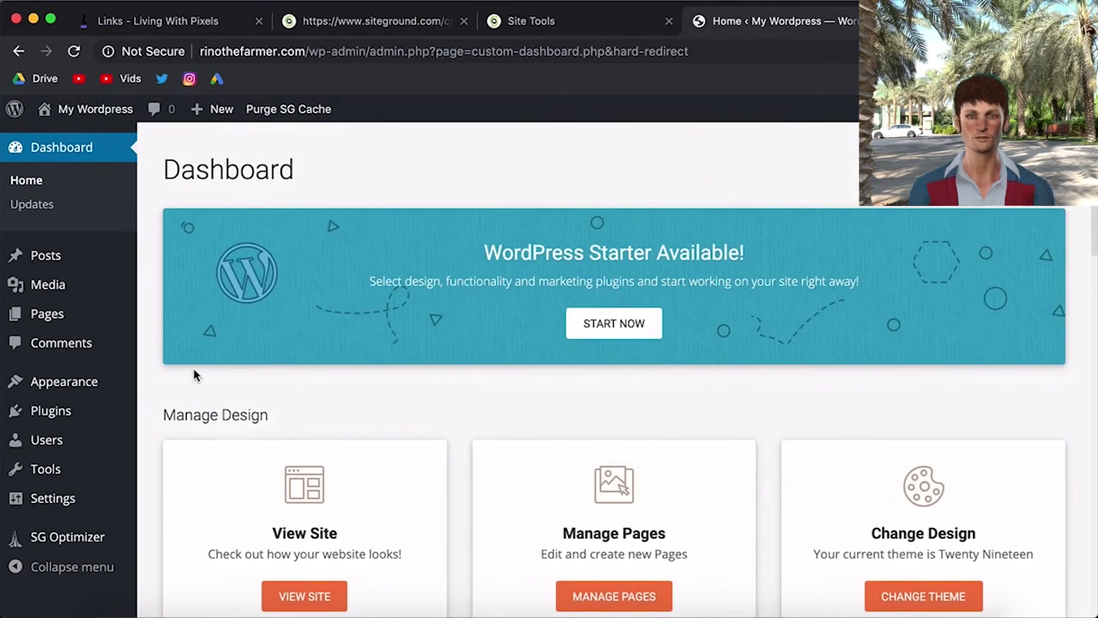
pyautogui.click(58, 412)
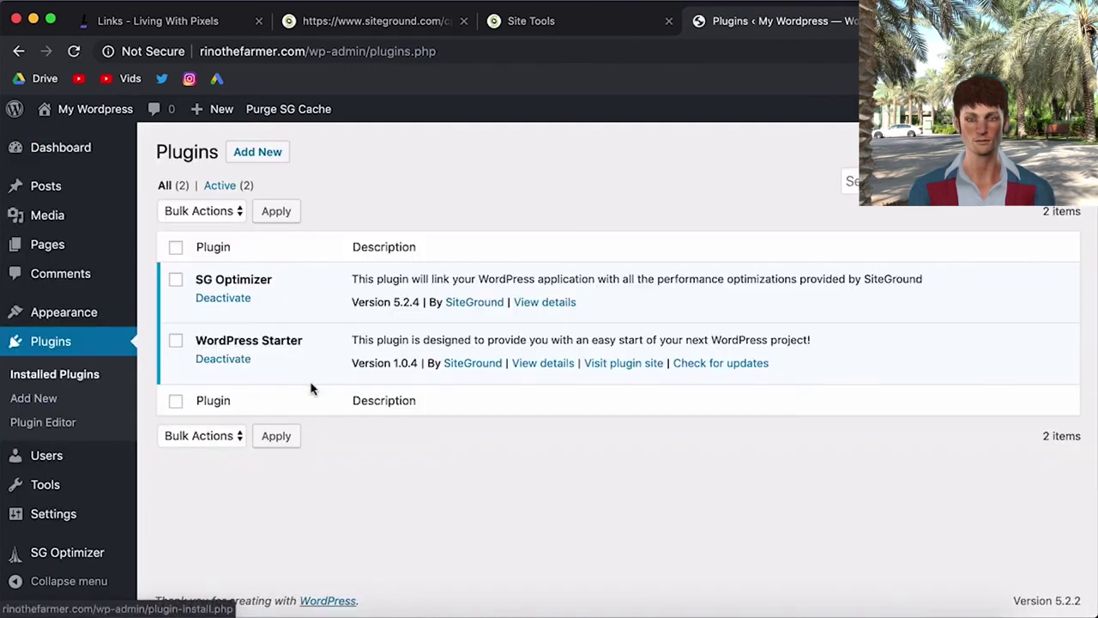
pyautogui.click(223, 298)
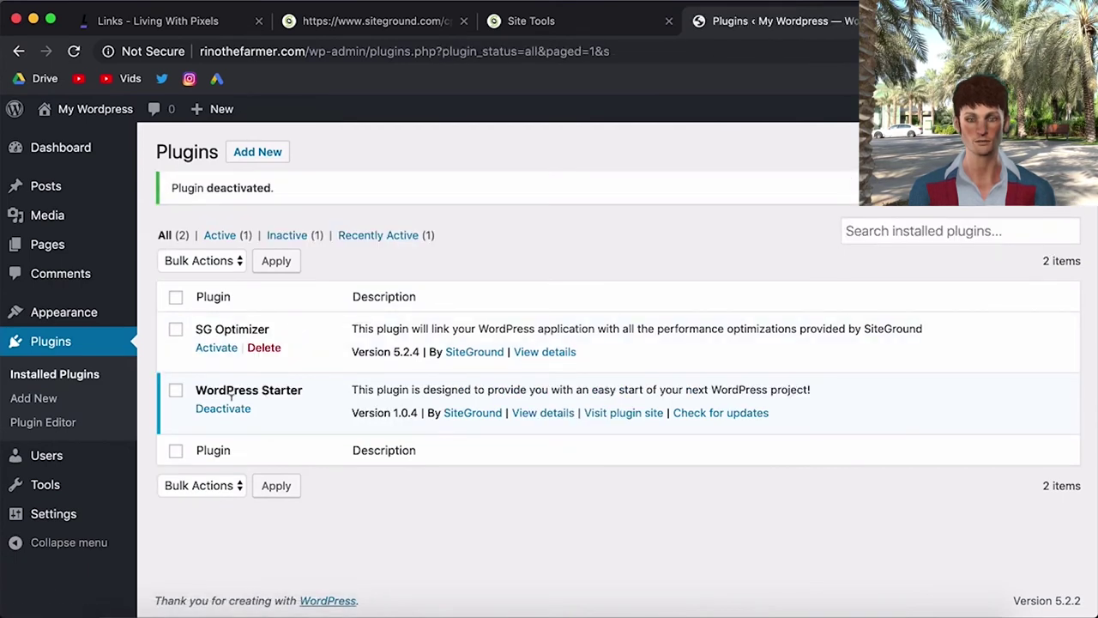
pyautogui.click(232, 411)
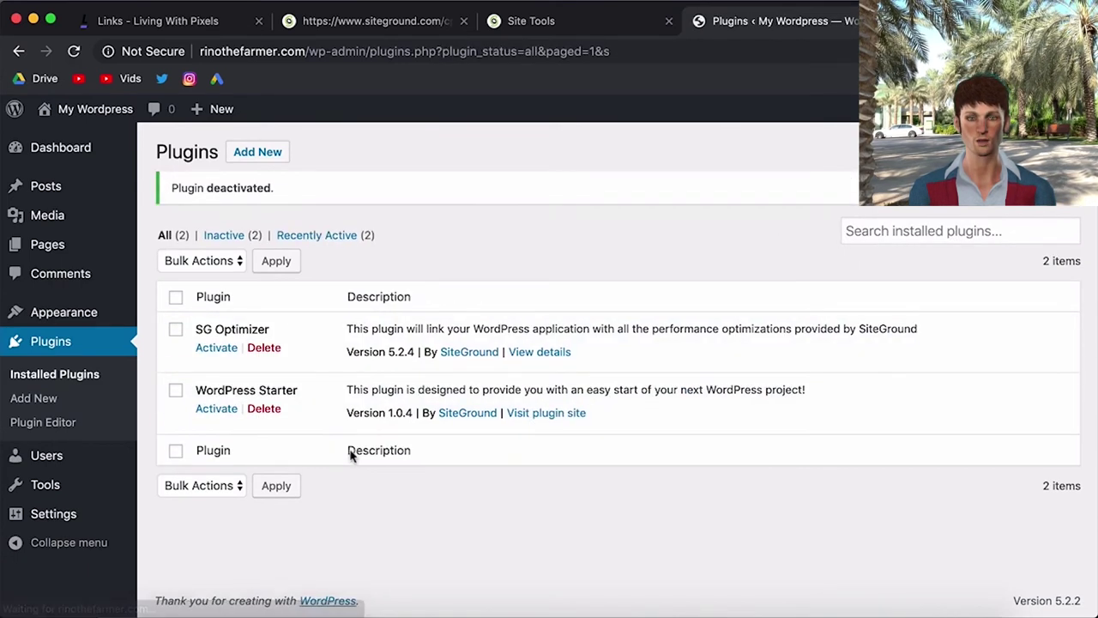
pyautogui.moveTo(104, 229)
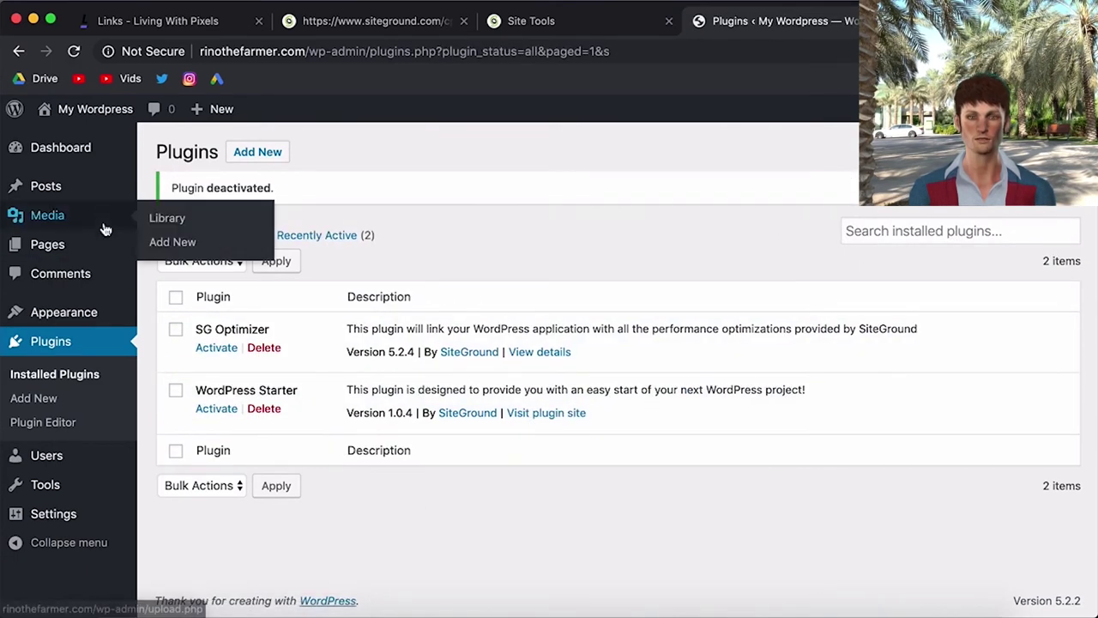
pyautogui.click(62, 156)
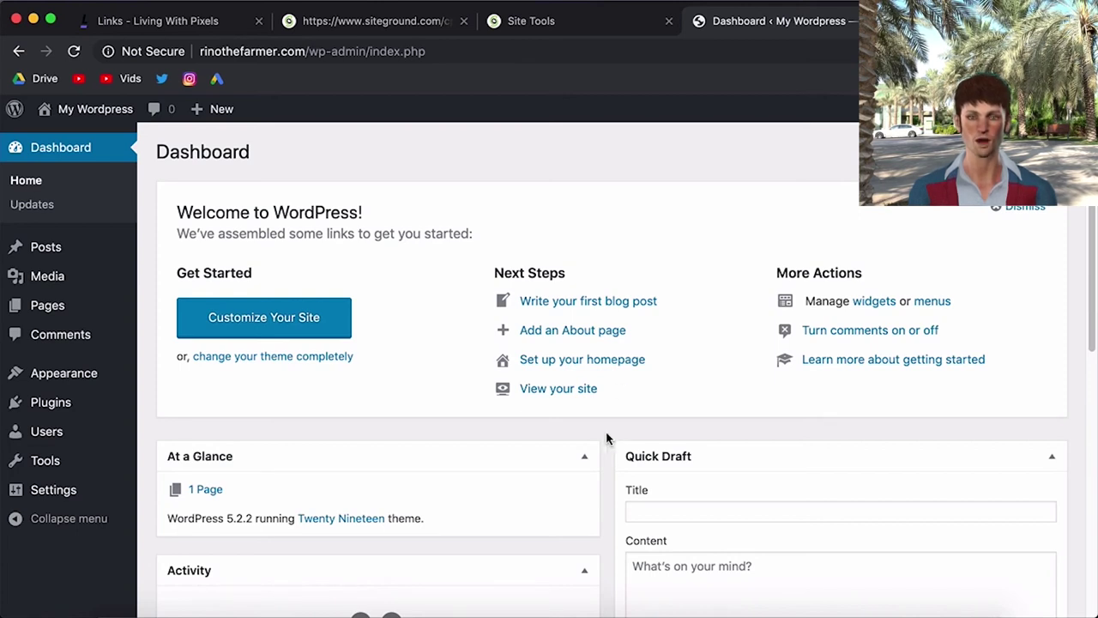
# - Download elementor.2.6.8.zip via Download Elementor free on the Living With Pixels links page
pyautogui.click(174, 16)
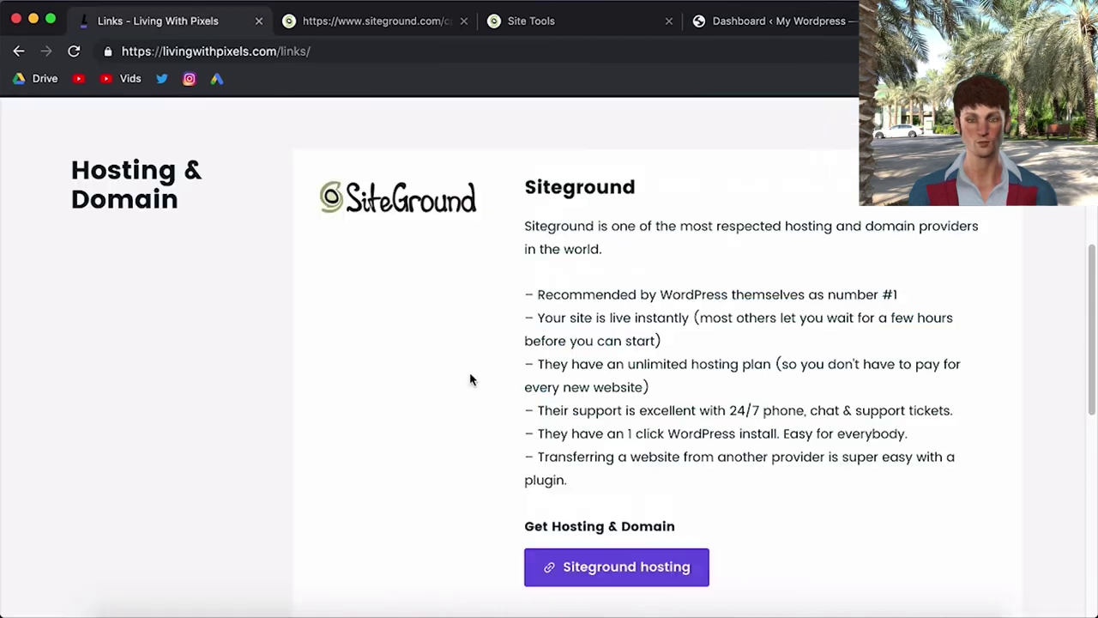
pyautogui.scroll(-6, 490, 422)
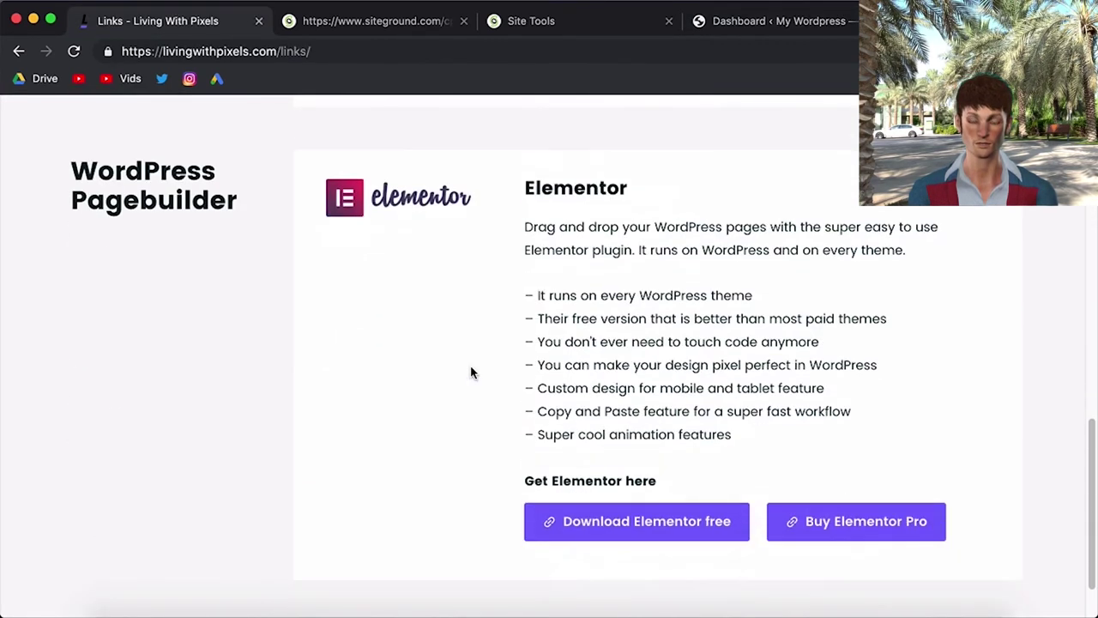
pyautogui.scroll(1, 485, 509)
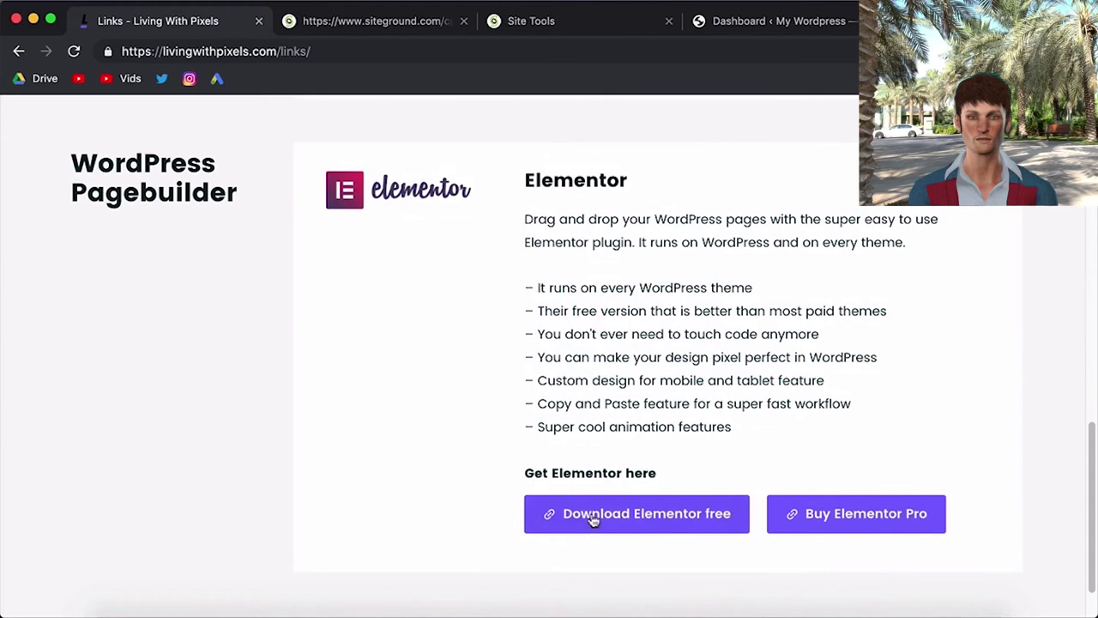
pyautogui.click(696, 518)
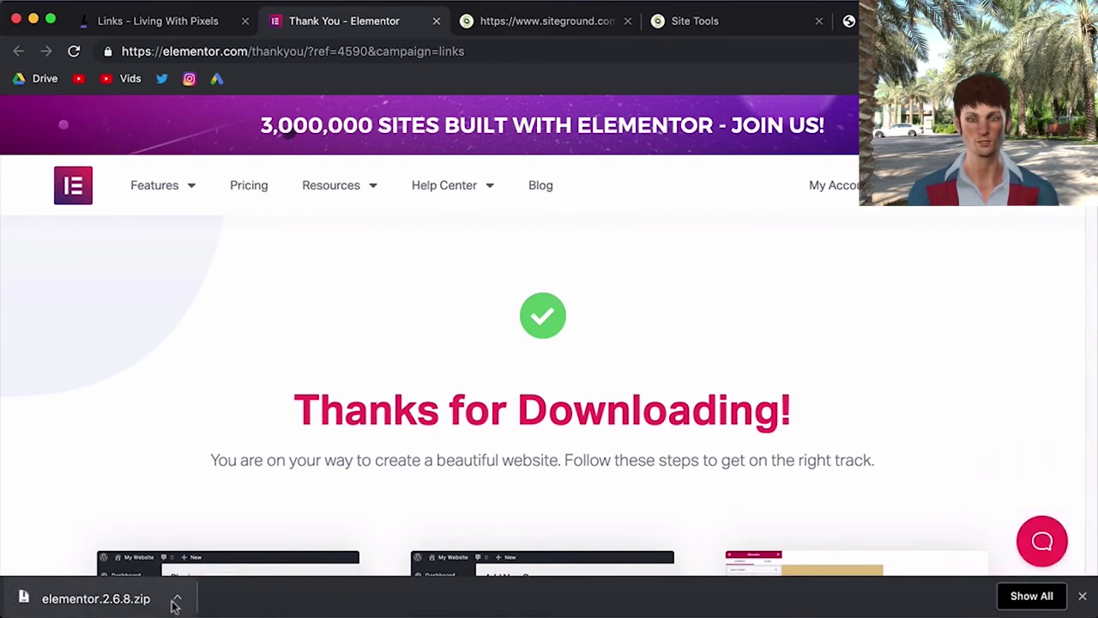
# - In the WordPress plugin uploader, choose elementor.2.6.8.zip as the plugin to upload
pyautogui.press('super+5')
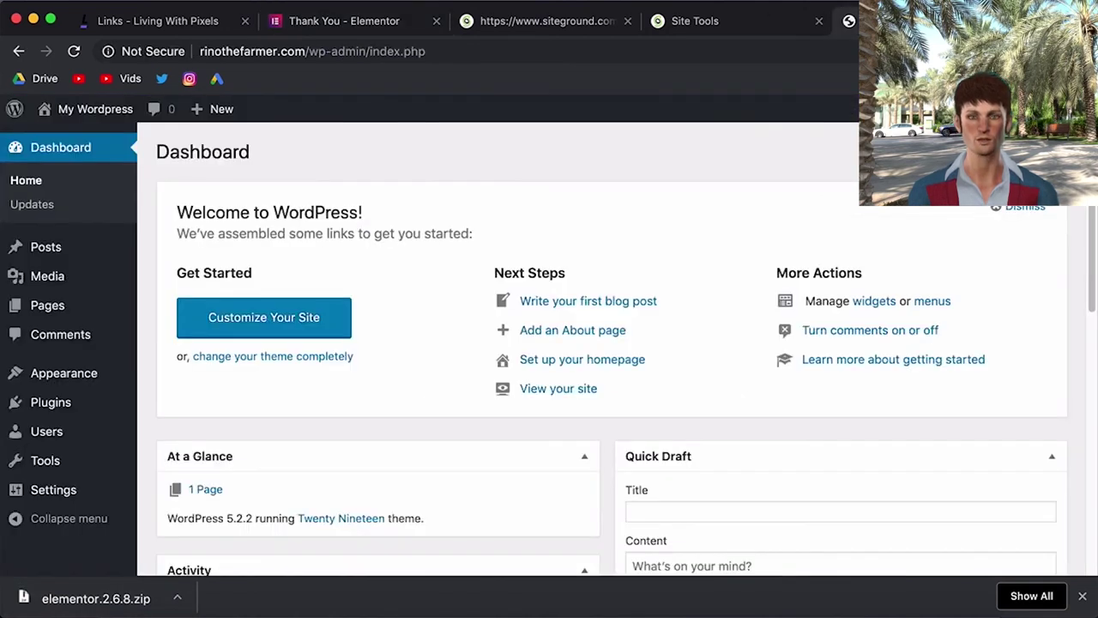
pyautogui.click(52, 405)
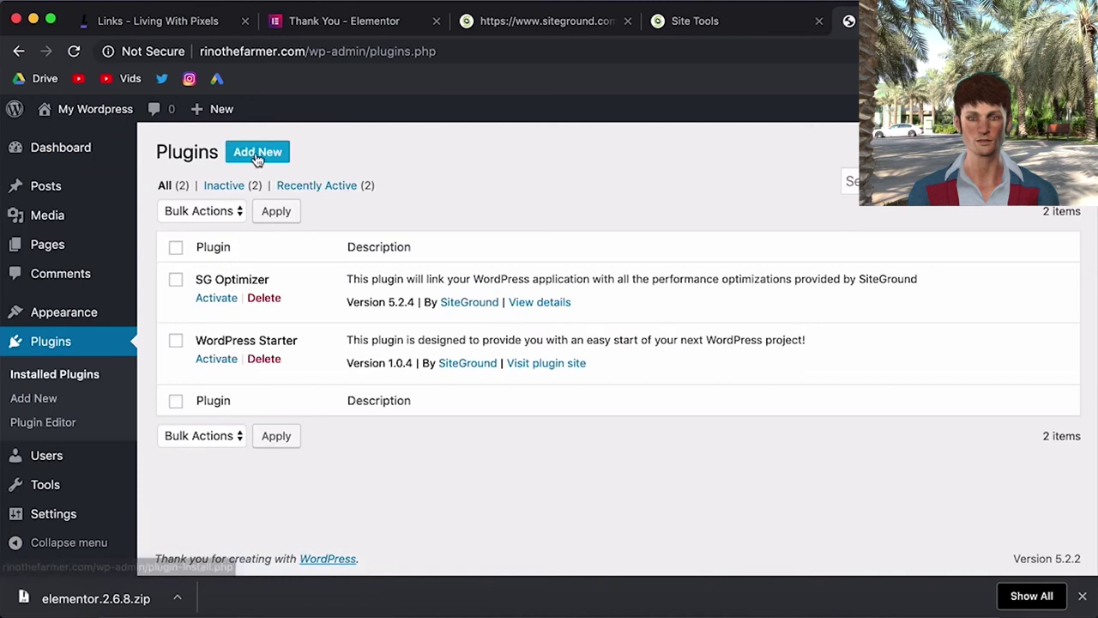
pyautogui.click(256, 159)
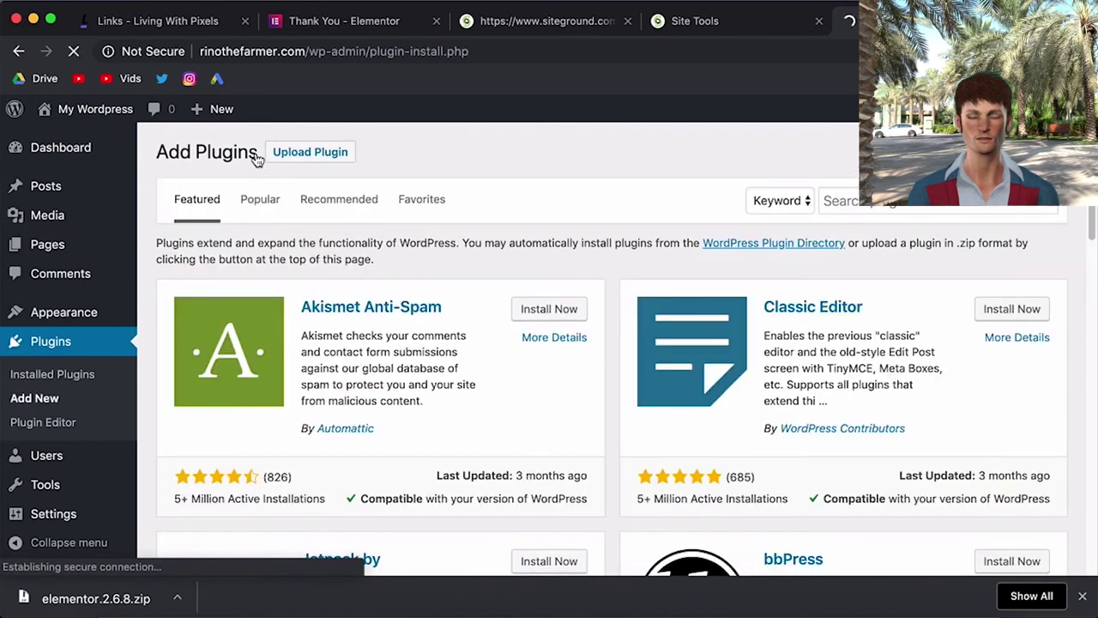
pyautogui.click(341, 158)
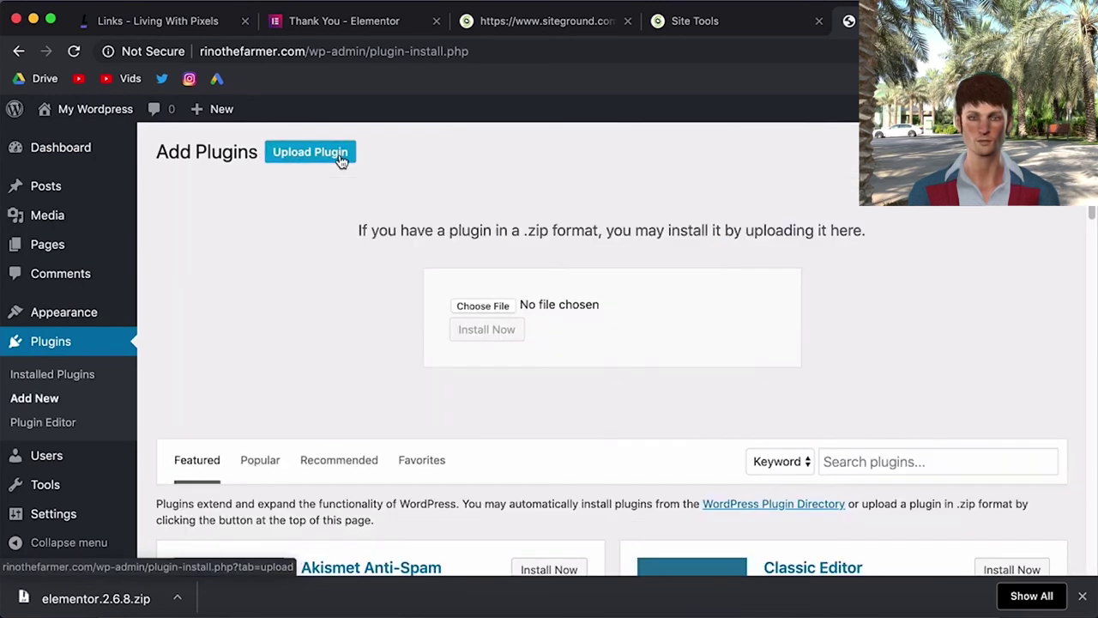
pyautogui.click(506, 309)
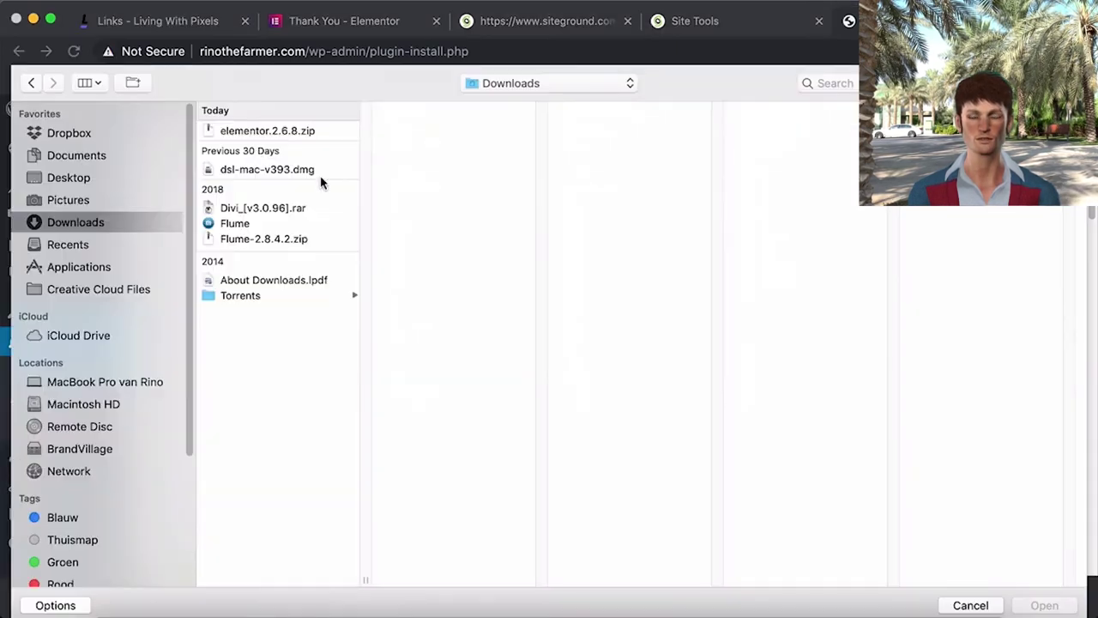
pyautogui.click(251, 131)
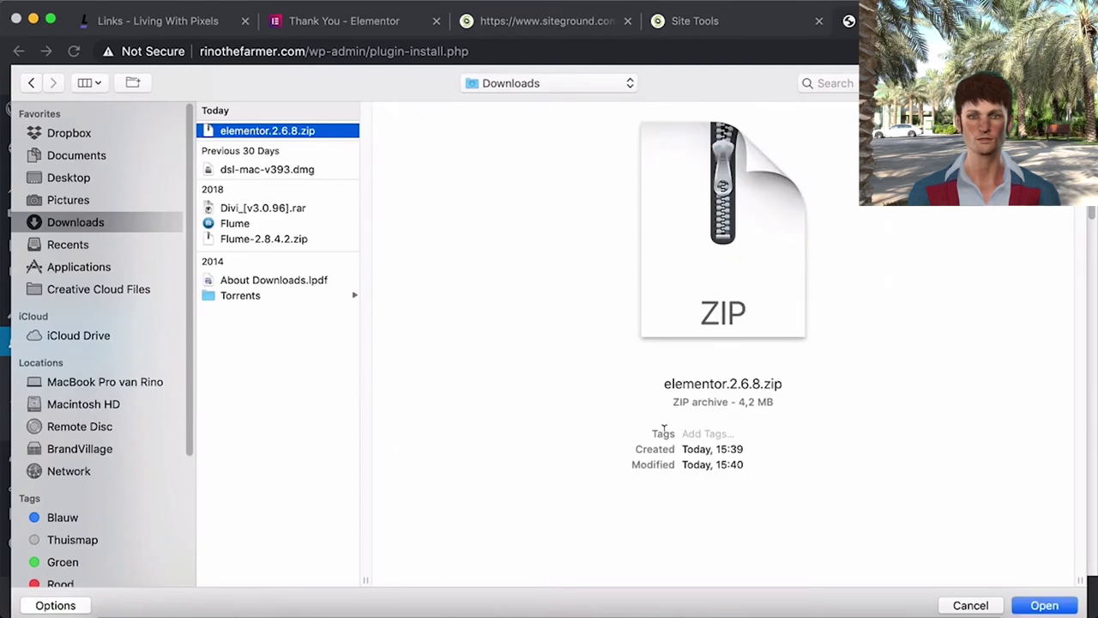
pyautogui.press('Return')
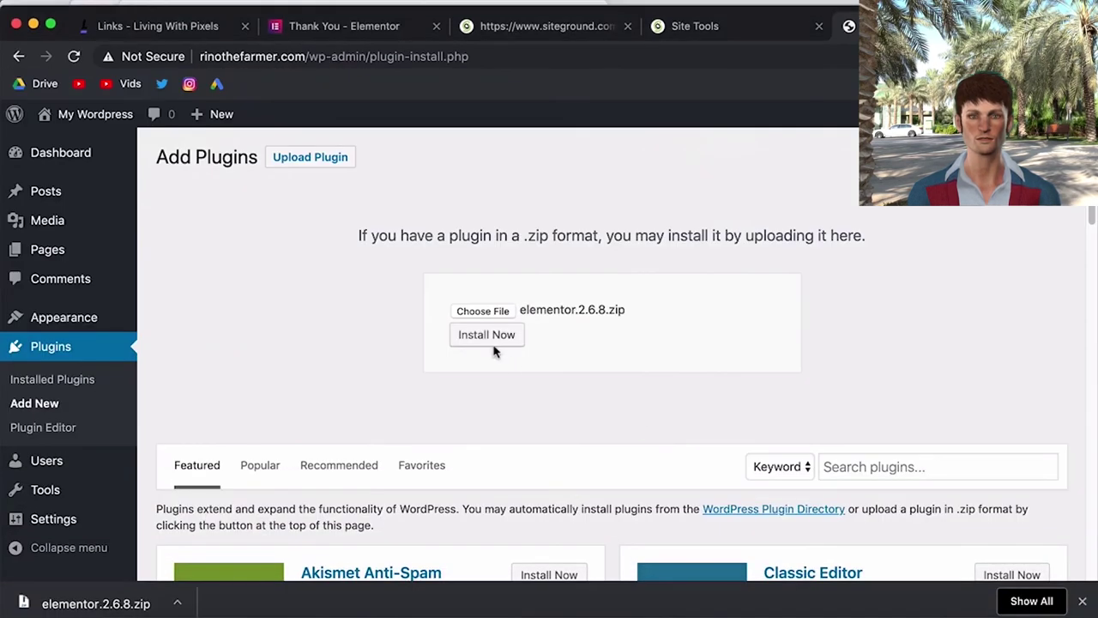
# - Install and activate Elementor 2.6.8, then look over its Getting Started welcome page
pyautogui.click(485, 339)
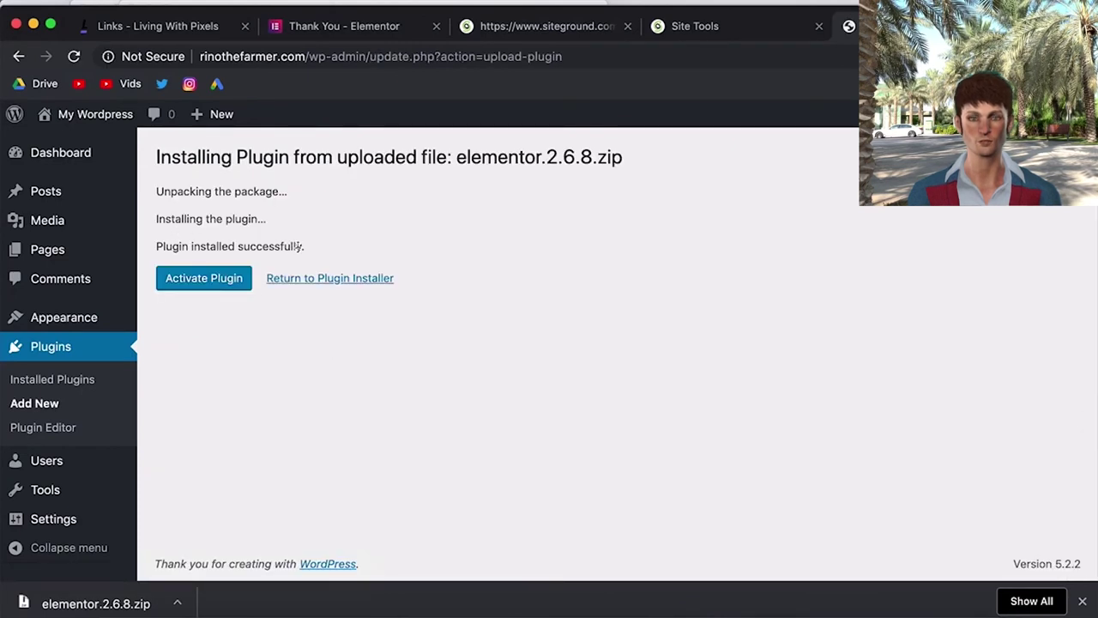
pyautogui.click(218, 293)
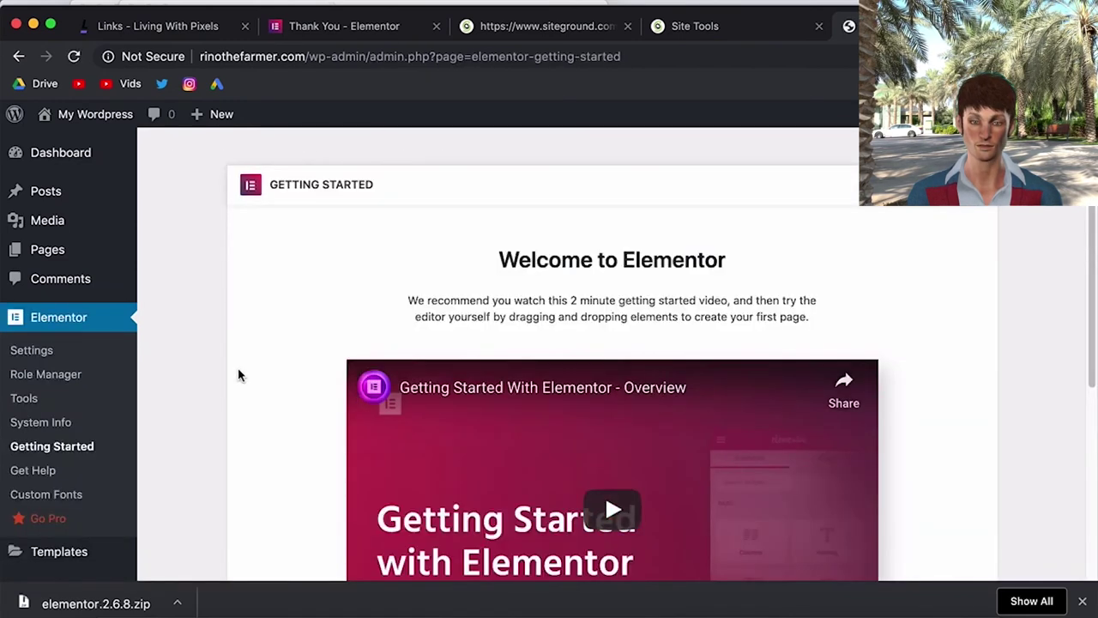
pyautogui.scroll(-3, 237, 375)
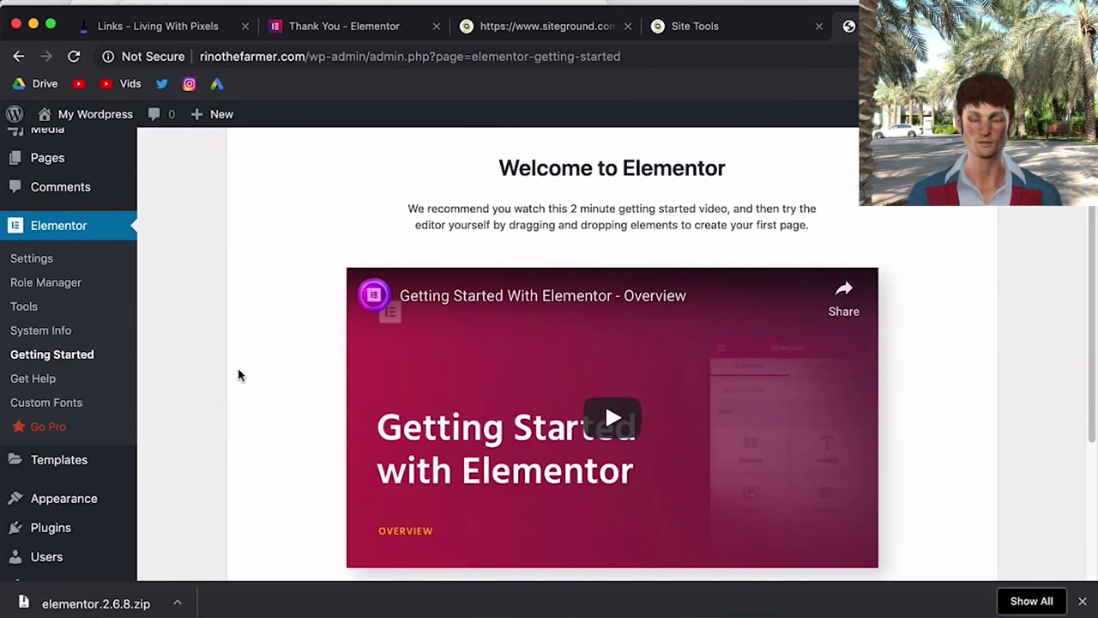
pyautogui.scroll(3, 239, 375)
pyautogui.scroll(-4, 238, 375)
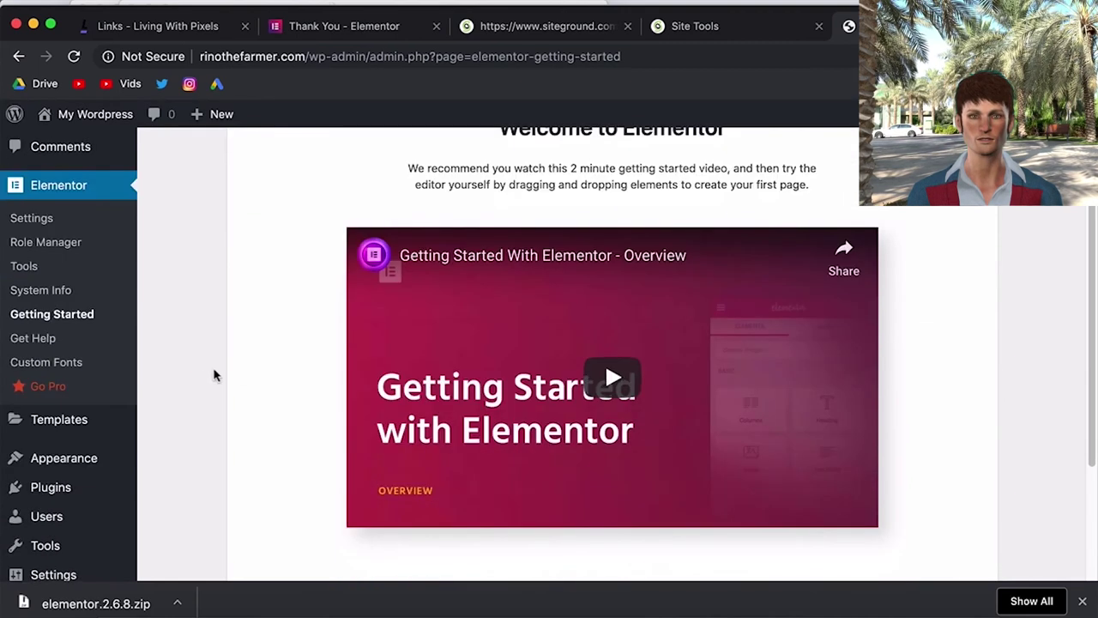
pyautogui.scroll(4, 193, 376)
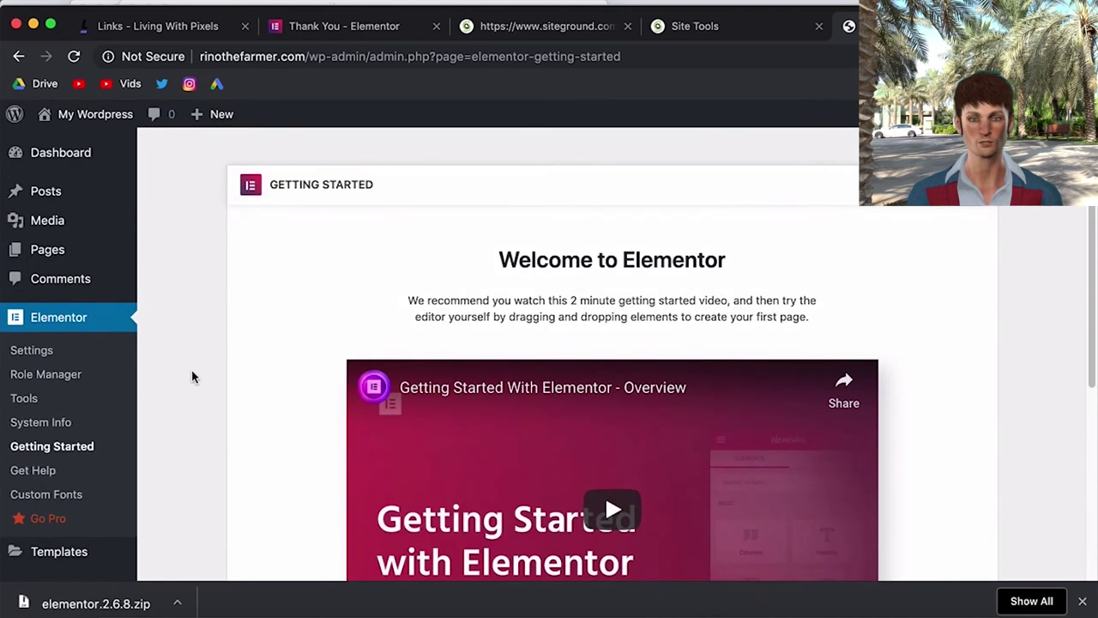